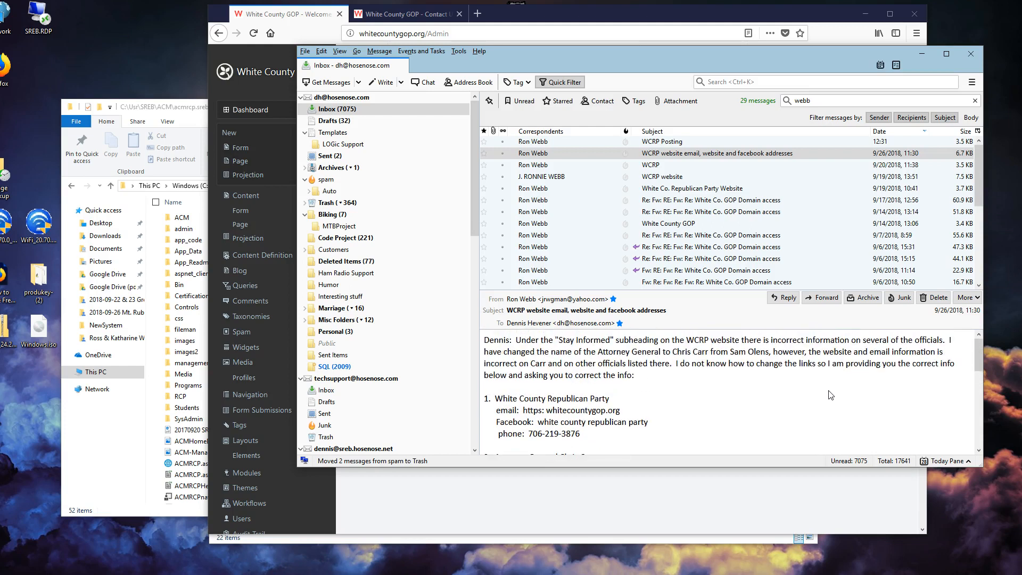
# - Open the Stay Informed page of the White County GOP site for editing and bring up its HTML content
pyautogui.click(326, 23)
pyautogui.click(288, 71)
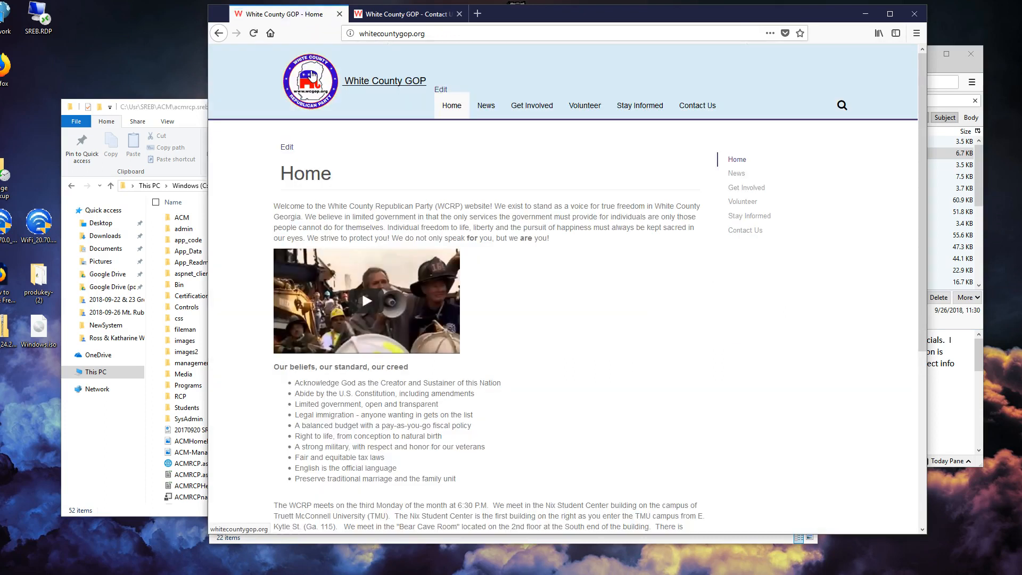
pyautogui.click(631, 106)
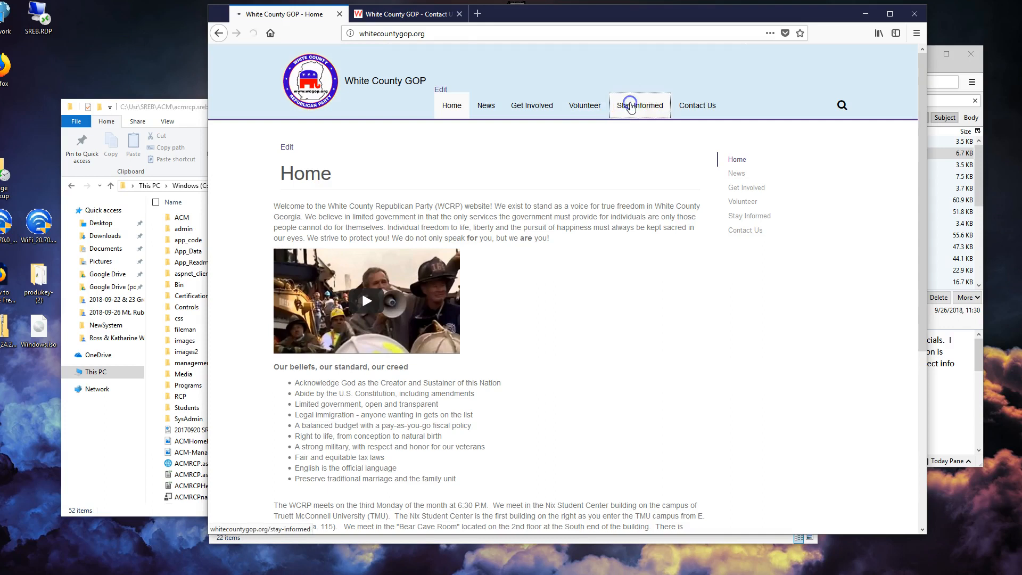
pyautogui.click(286, 148)
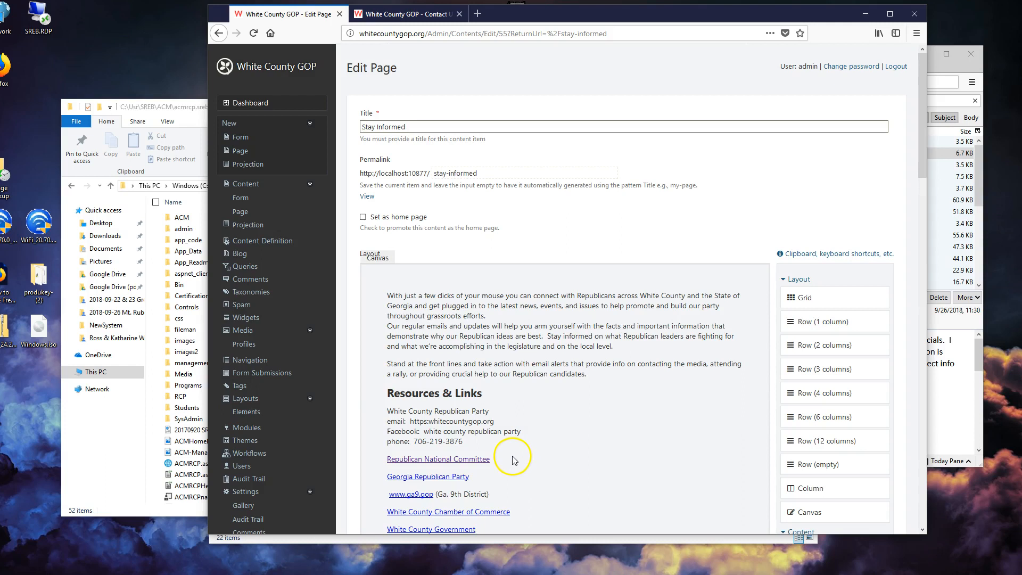
pyautogui.click(553, 444)
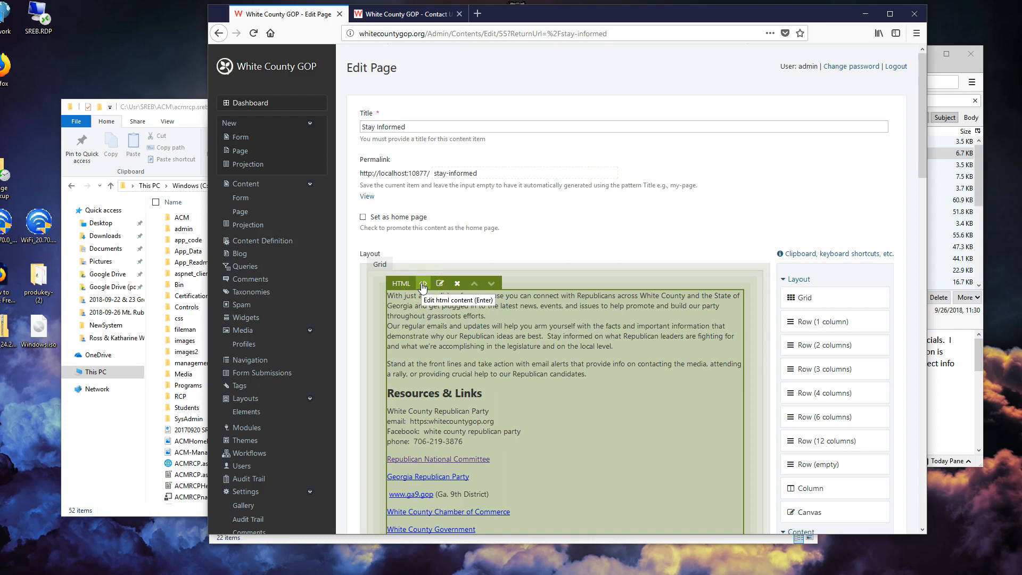
pyautogui.click(423, 286)
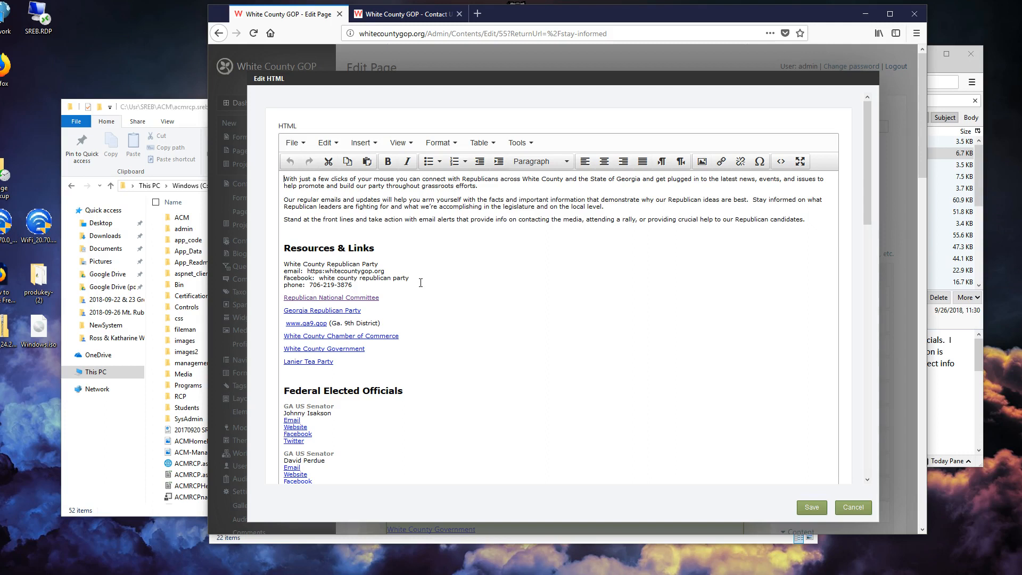
pyautogui.click(411, 281)
# - Check the party's email line in the correction message, then delete the website address after "email" in the page's White County Republican Party entry
pyautogui.hotkey('alt', 'Tab')
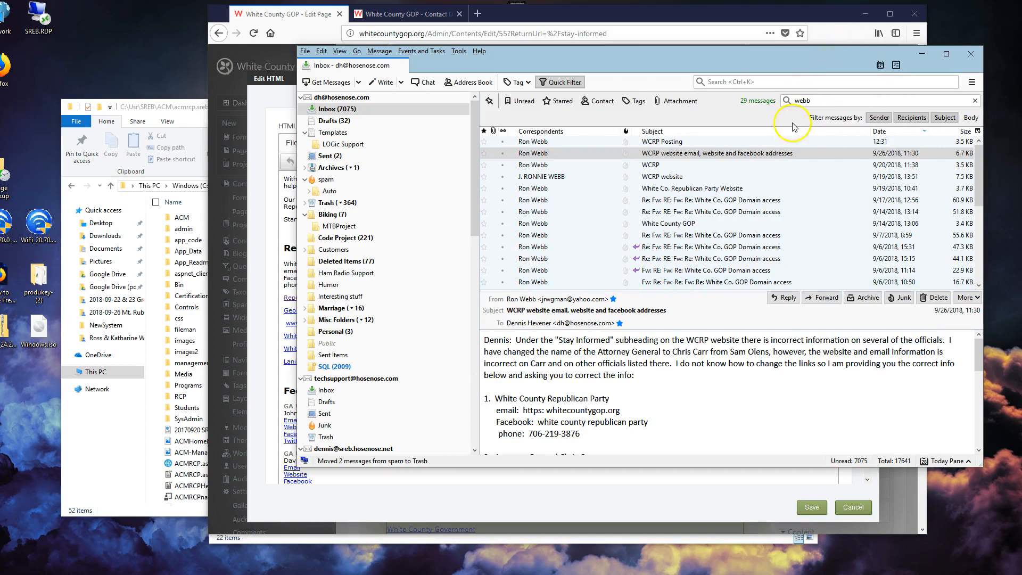
pyautogui.moveTo(621, 411); pyautogui.dragTo(523, 411)
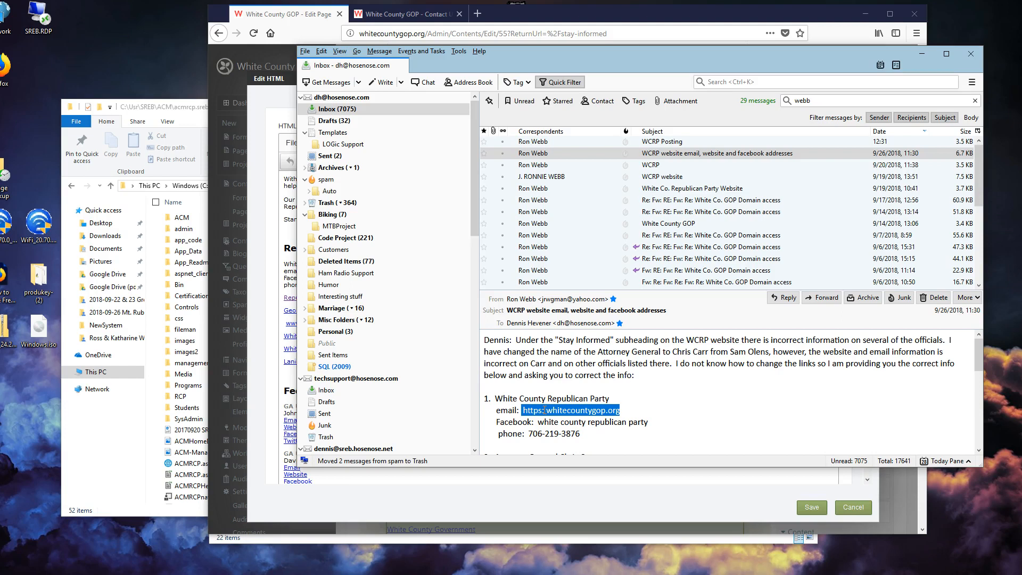
pyautogui.click(259, 100)
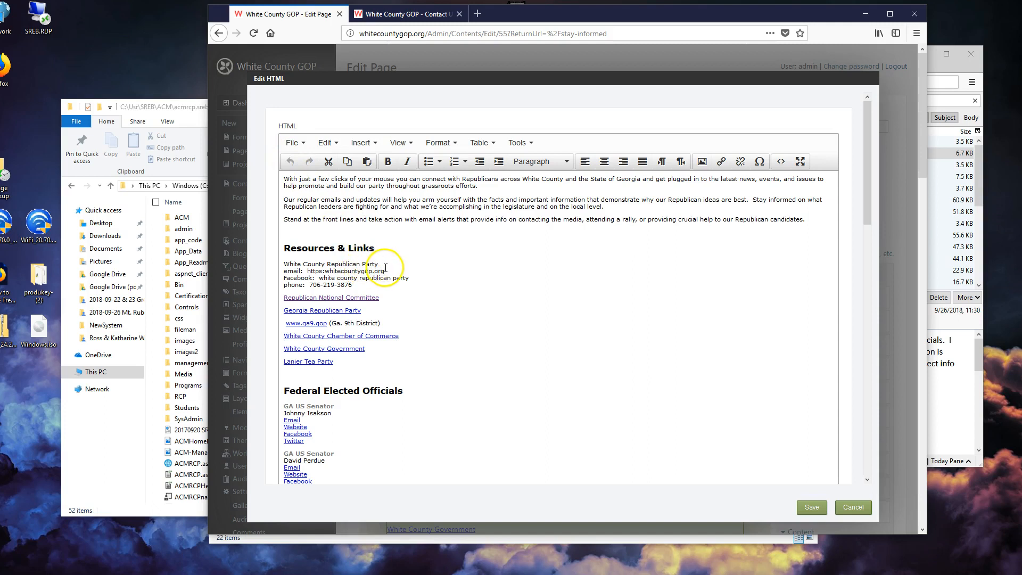
pyautogui.moveTo(385, 272); pyautogui.dragTo(307, 271)
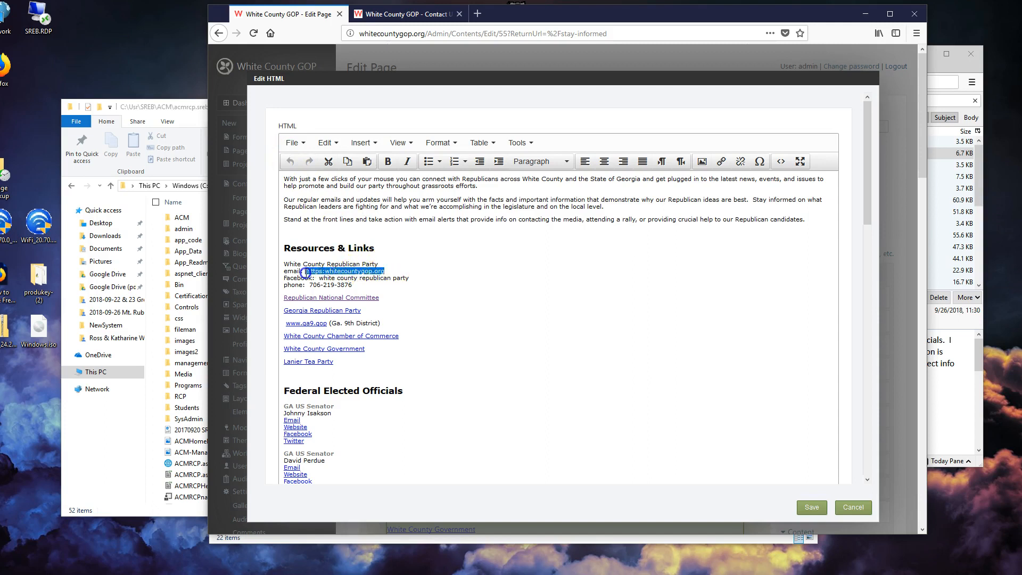
pyautogui.press('Delete')
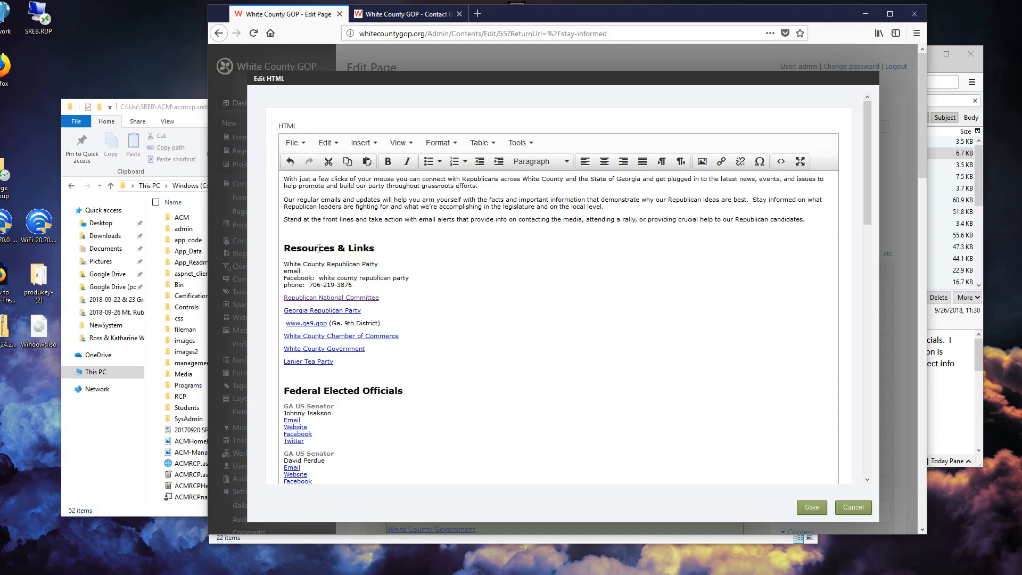
# - Try to link the word "email" in the party entry to /contact-us, copying the path from the Contact Us page address
pyautogui.click(299, 272)
pyautogui.moveTo(301, 272); pyautogui.dragTo(282, 270)
pyautogui.click(723, 162)
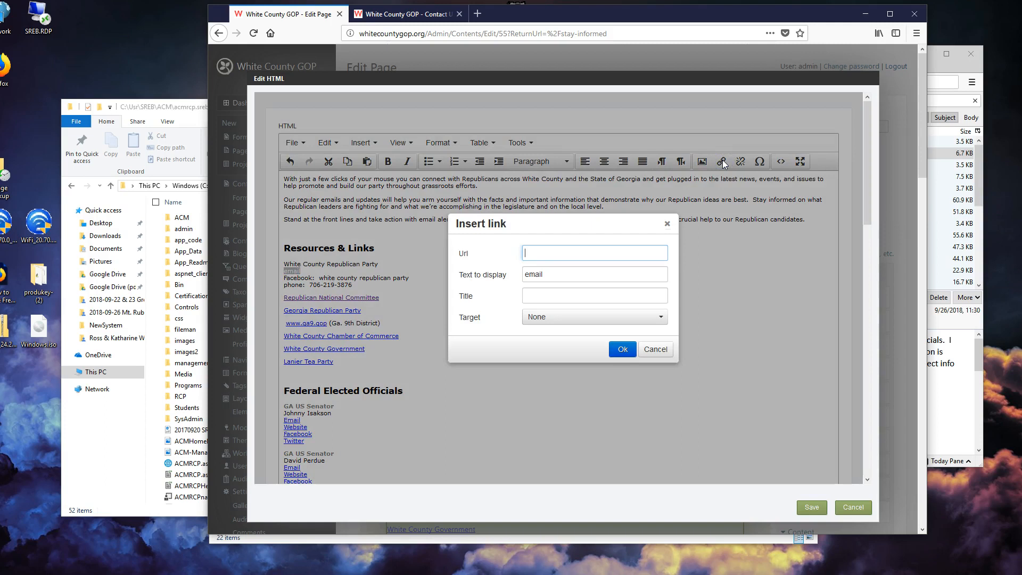
pyautogui.click(386, 16)
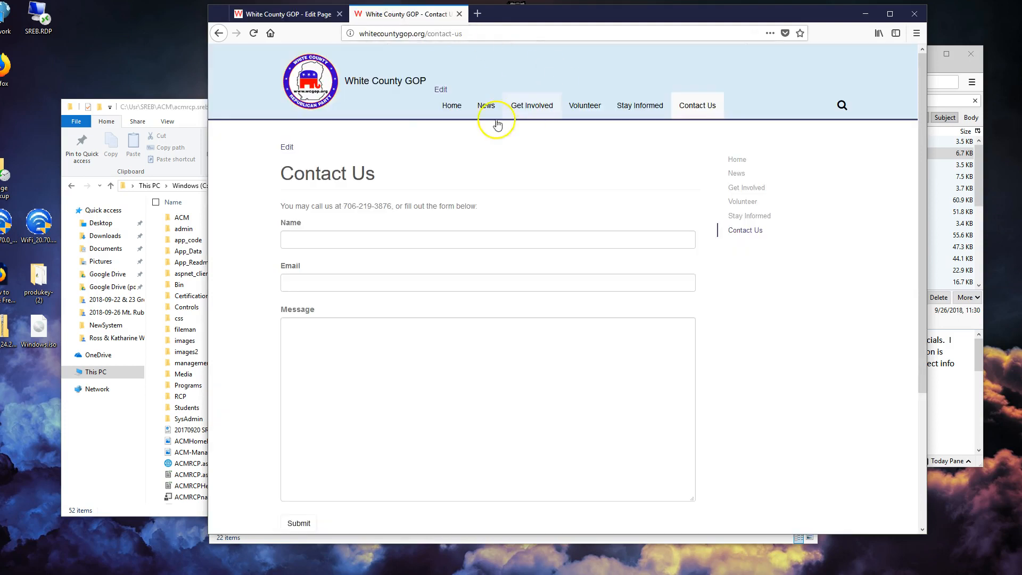
pyautogui.click(590, 106)
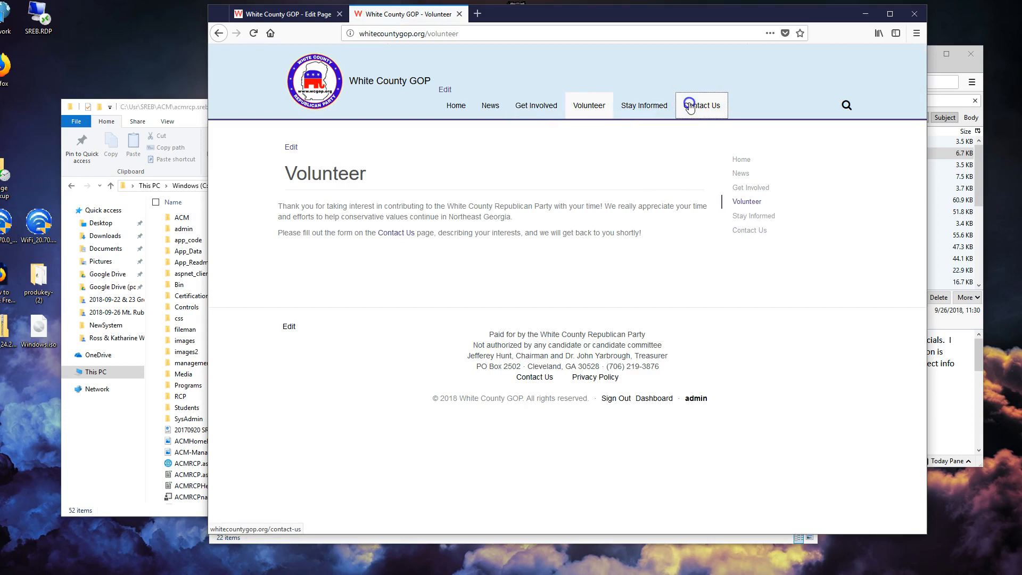
pyautogui.click(700, 105)
pyautogui.click(483, 34)
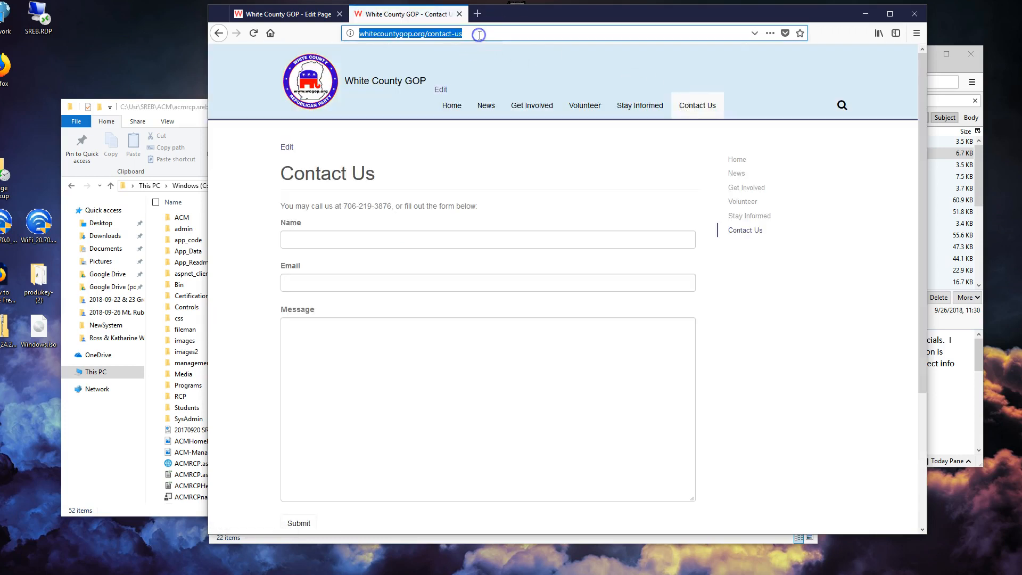
pyautogui.click(484, 35)
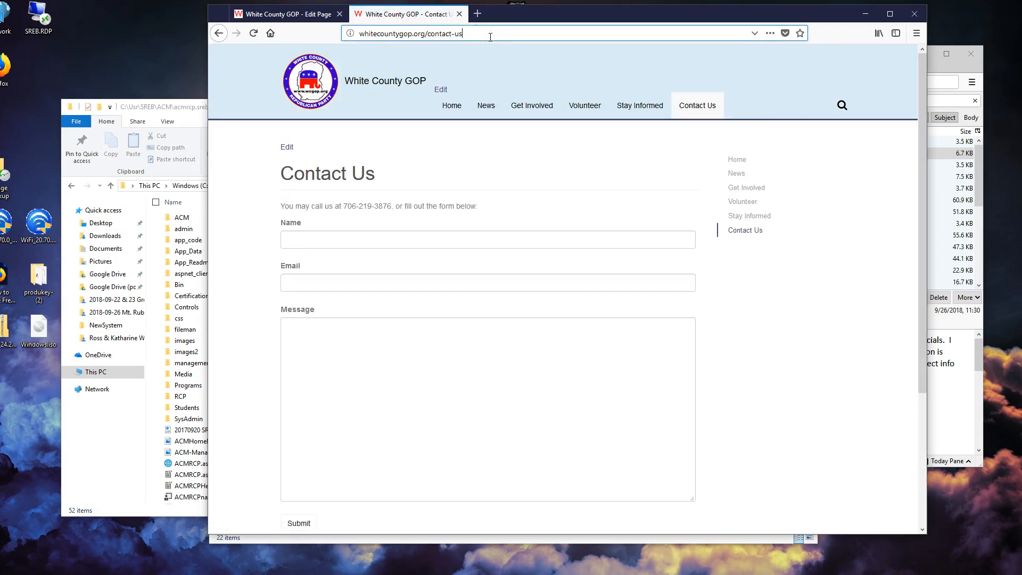
pyautogui.moveTo(427, 34); pyautogui.dragTo(482, 34)
pyautogui.hotkey('ctrl', 'c')
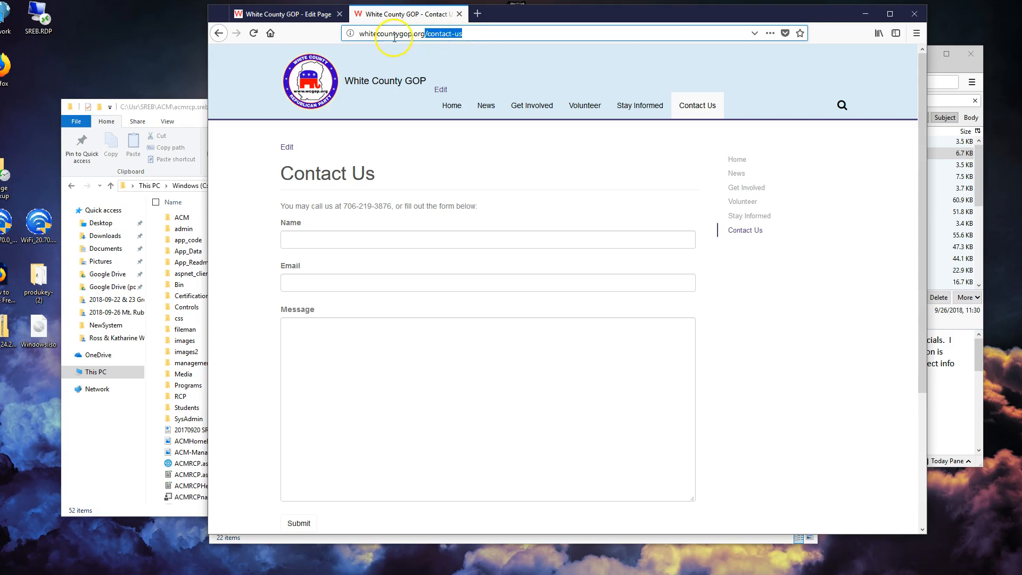
pyautogui.click(296, 18)
pyautogui.click(499, 160)
pyautogui.hotkey('ctrl', 'v')
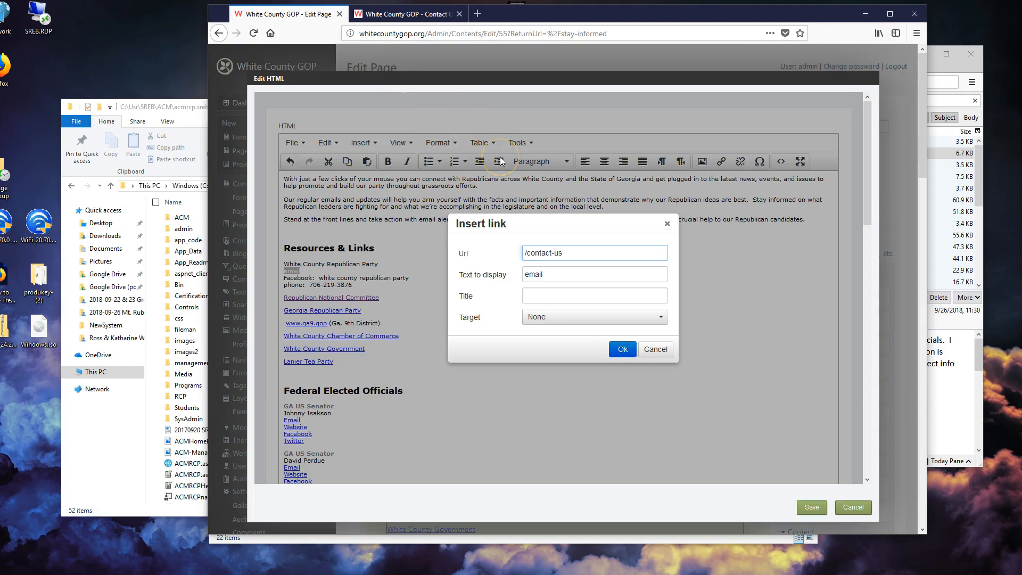
# - Try New window as the link target, return it to None, and save the HTML content
pyautogui.click(534, 216)
pyautogui.click(541, 274)
pyautogui.click(659, 318)
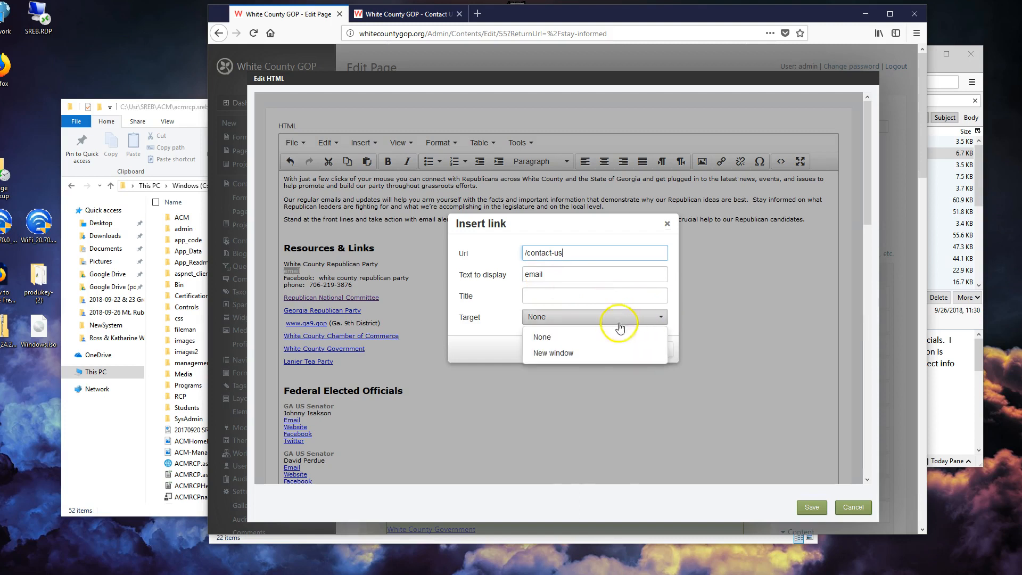
pyautogui.click(588, 352)
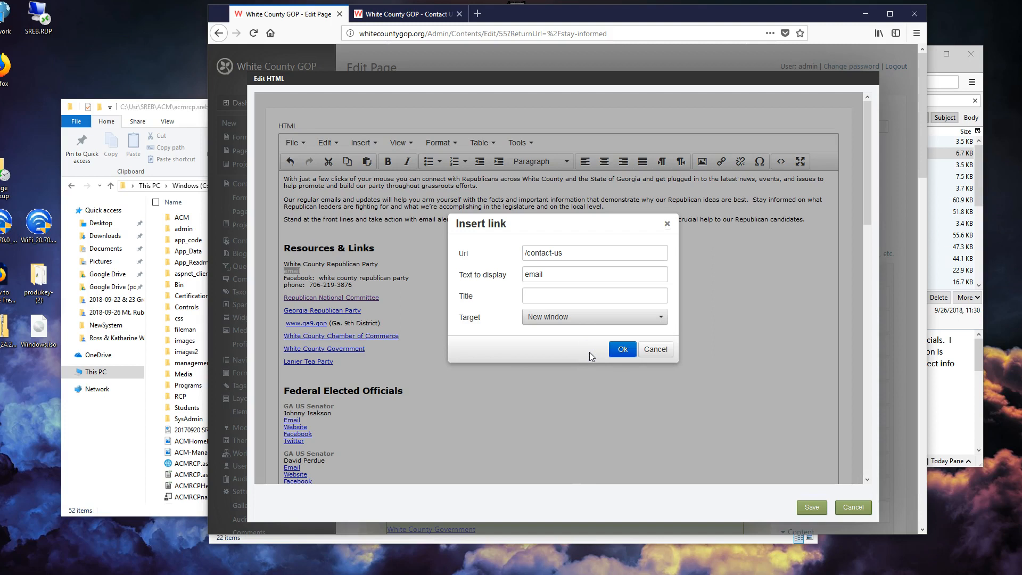
pyautogui.click(659, 318)
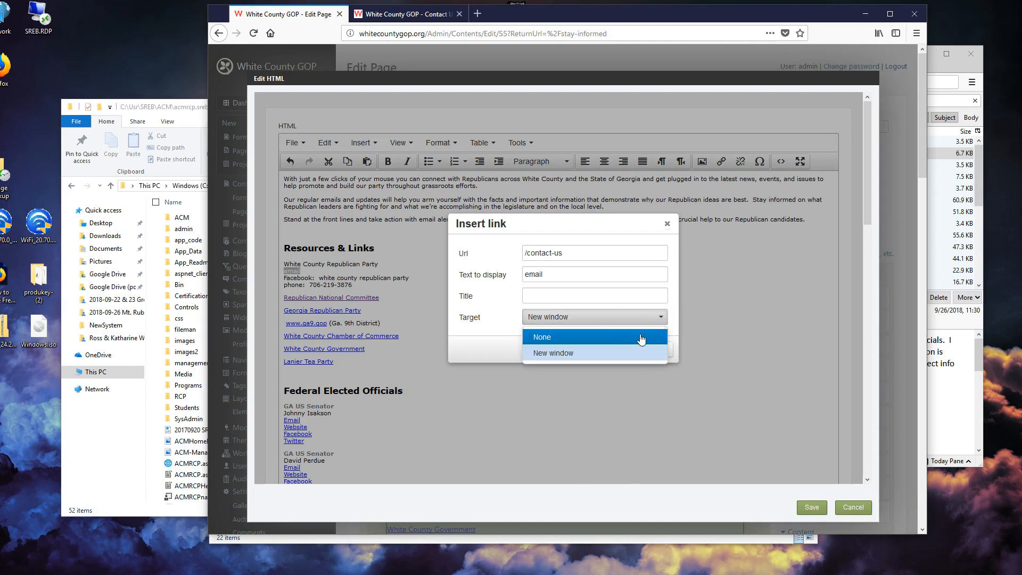
pyautogui.click(642, 338)
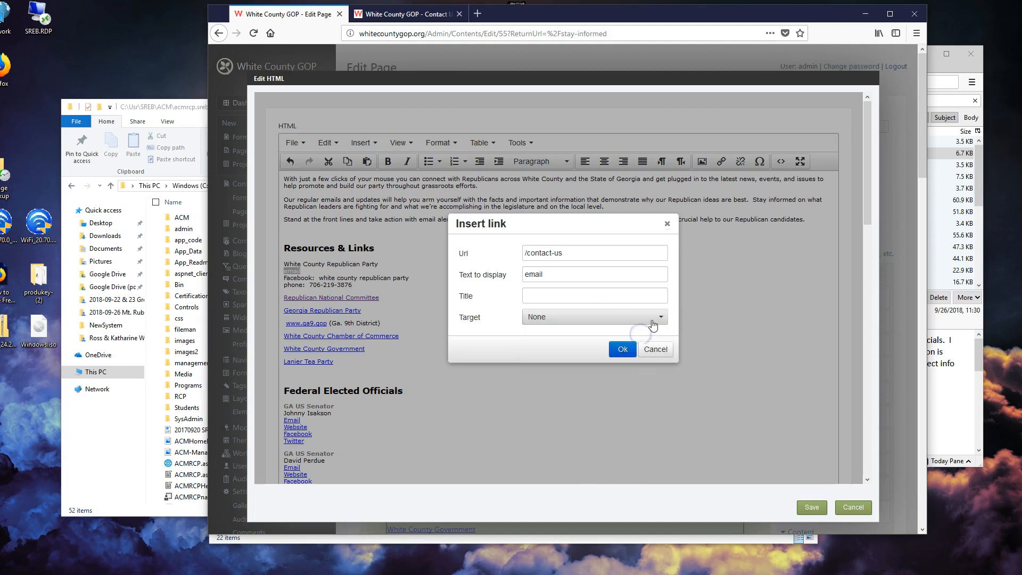
pyautogui.click(660, 318)
pyautogui.click(660, 319)
pyautogui.click(807, 508)
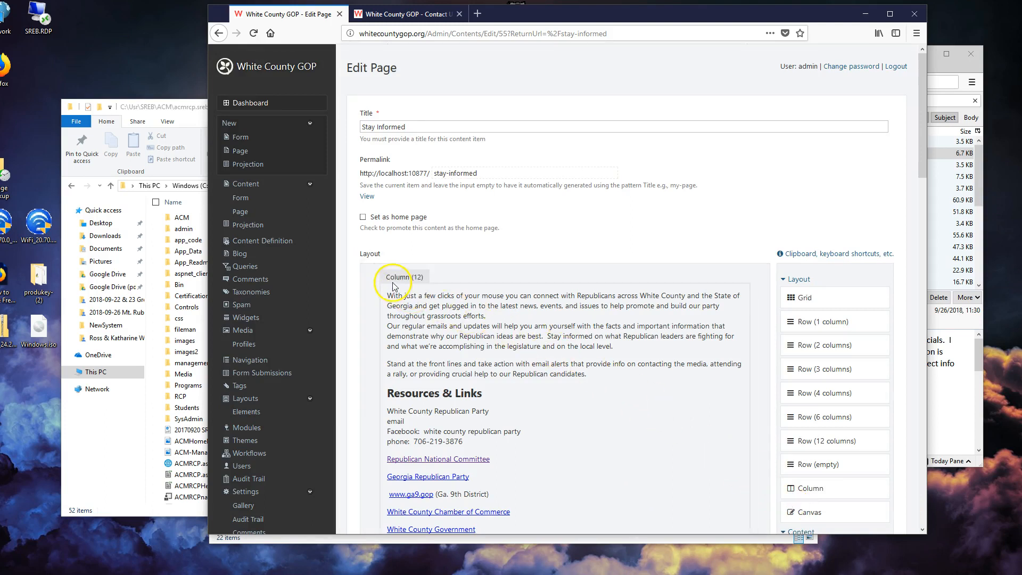
# - Reopen the page's HTML content and start a link on the word "email" in the White County Republican Party entry
pyautogui.click(411, 303)
pyautogui.click(423, 283)
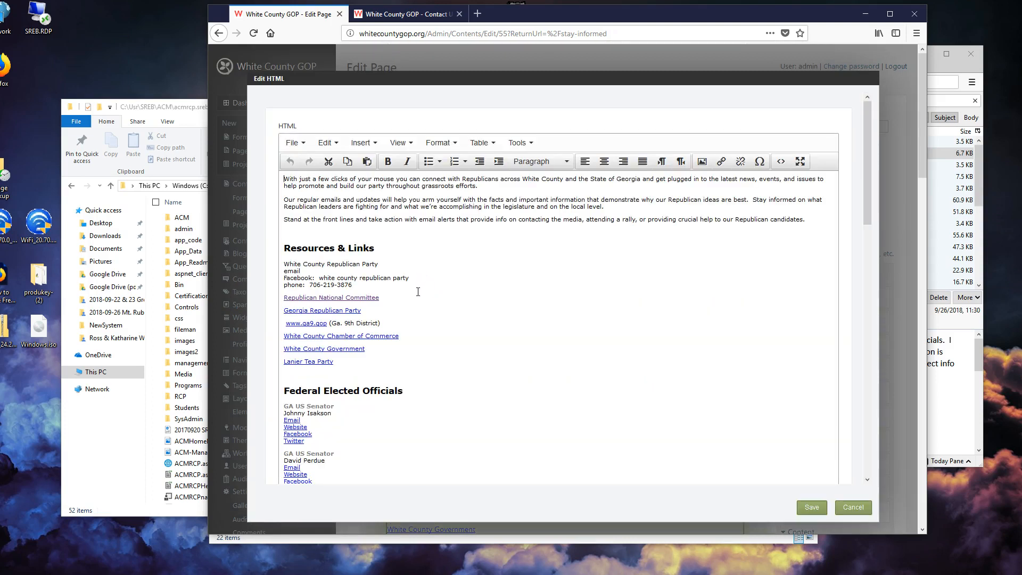
pyautogui.click(416, 315)
pyautogui.click(299, 281)
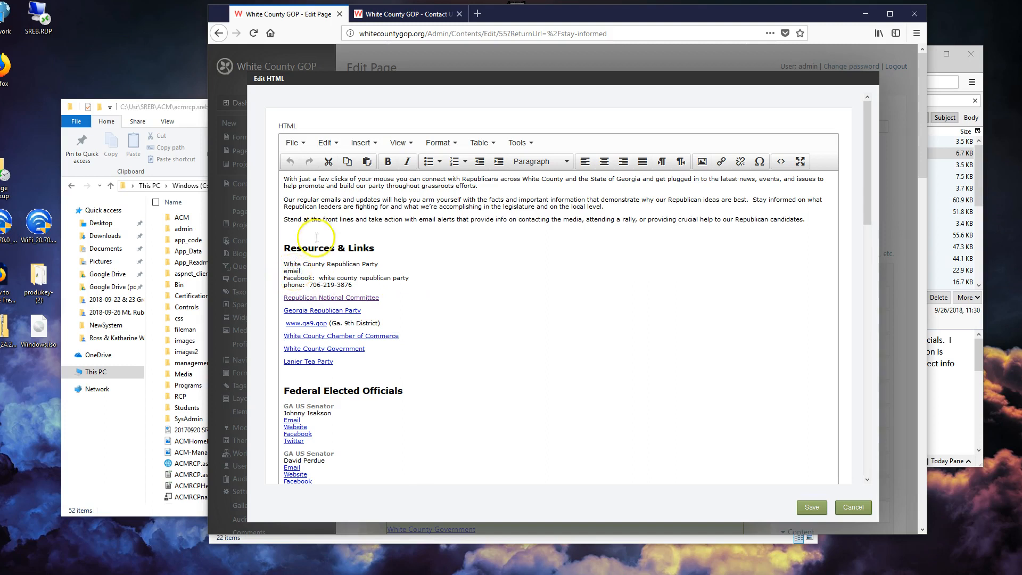
pyautogui.click(302, 271)
pyautogui.moveTo(302, 271); pyautogui.dragTo(283, 270)
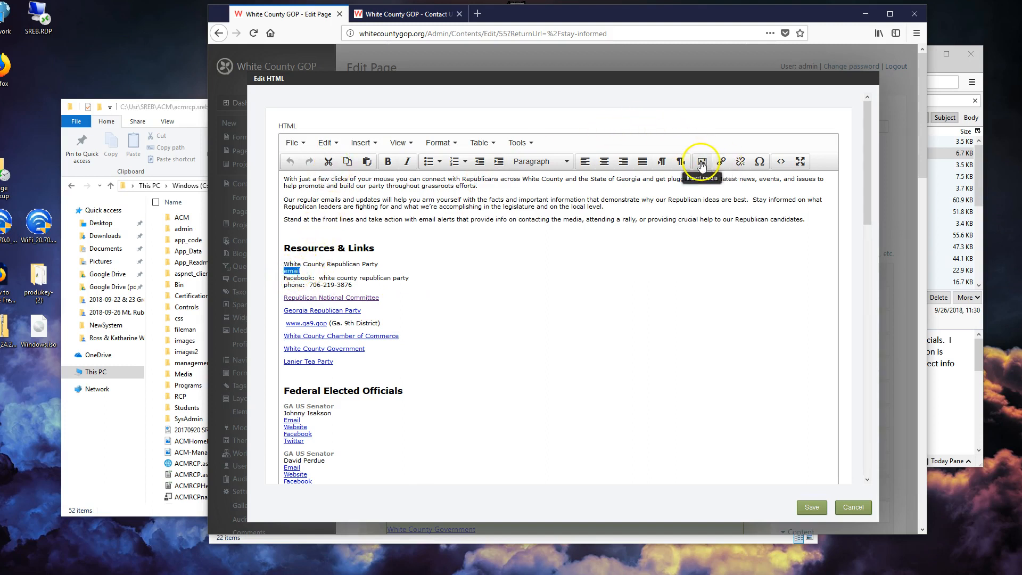
pyautogui.click(722, 162)
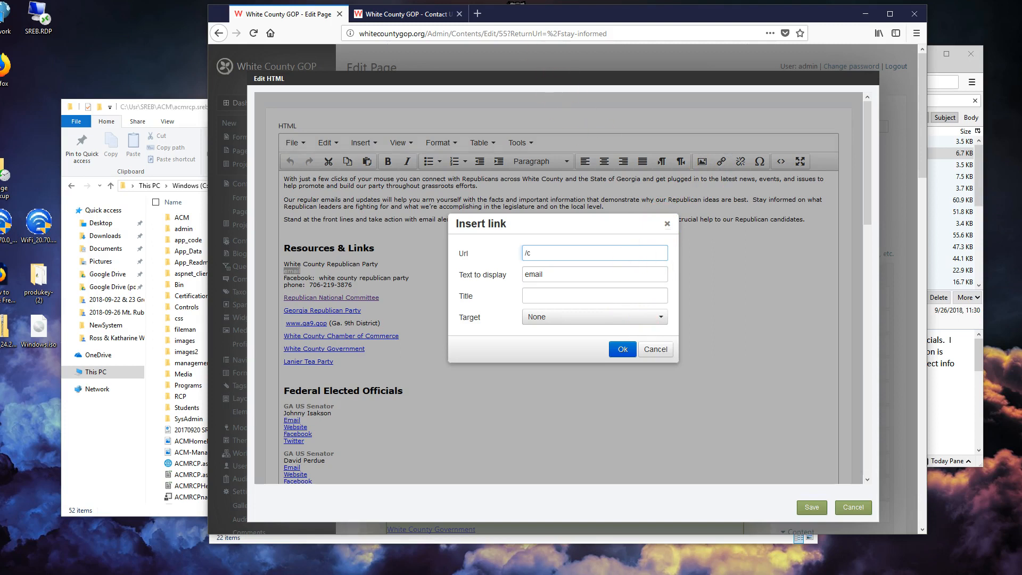
# - Copy the /contact-us path from the Contact Us page address and insert it as the URL of the "email" link
pyautogui.click(399, 14)
pyautogui.click(392, 34)
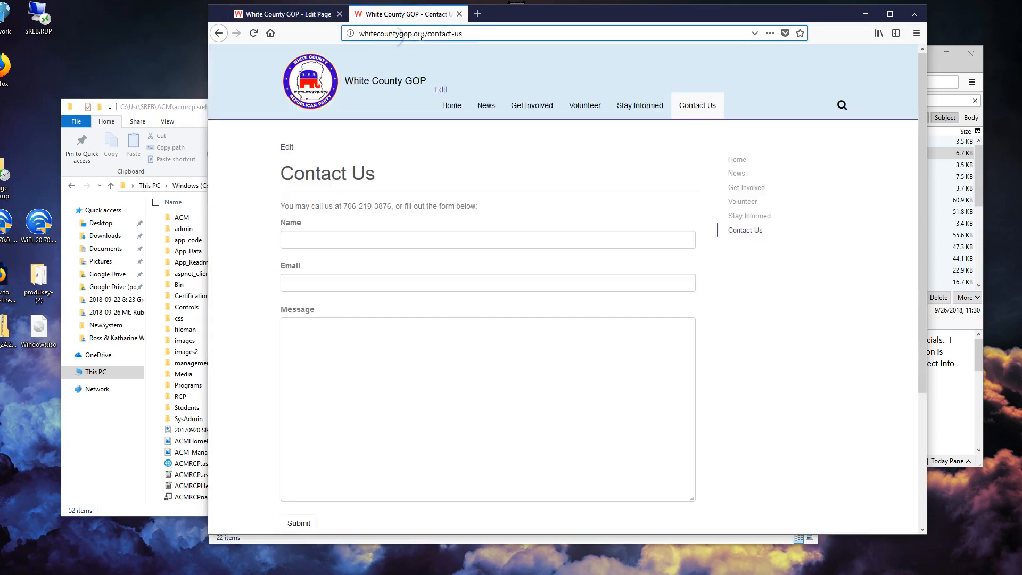
pyautogui.moveTo(425, 34); pyautogui.dragTo(470, 39)
pyautogui.hotkey('ctrl', 'c')
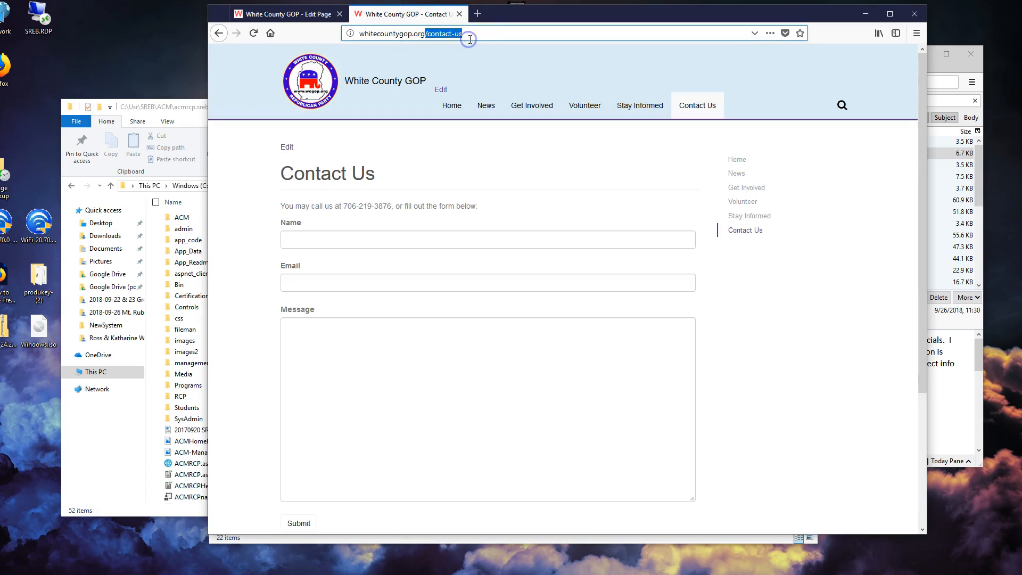
pyautogui.click(292, 14)
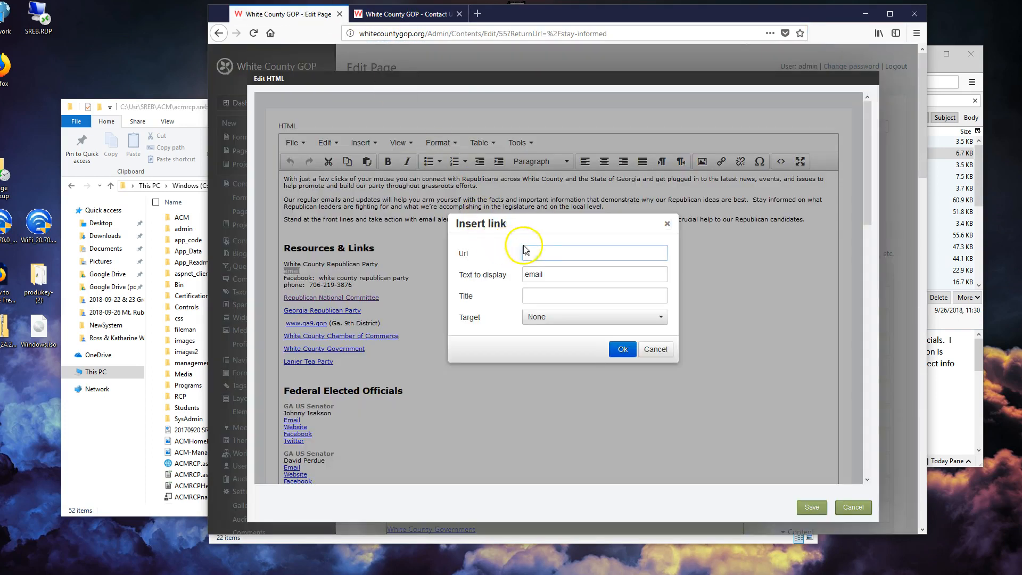
pyautogui.hotkey('ctrl', 'a')
pyautogui.hotkey('ctrl', 'v')
pyautogui.click(623, 350)
# - Log in to facebook.com in the Contact Us tab with the account e-mail and password, and save the login in the browser
pyautogui.click(313, 285)
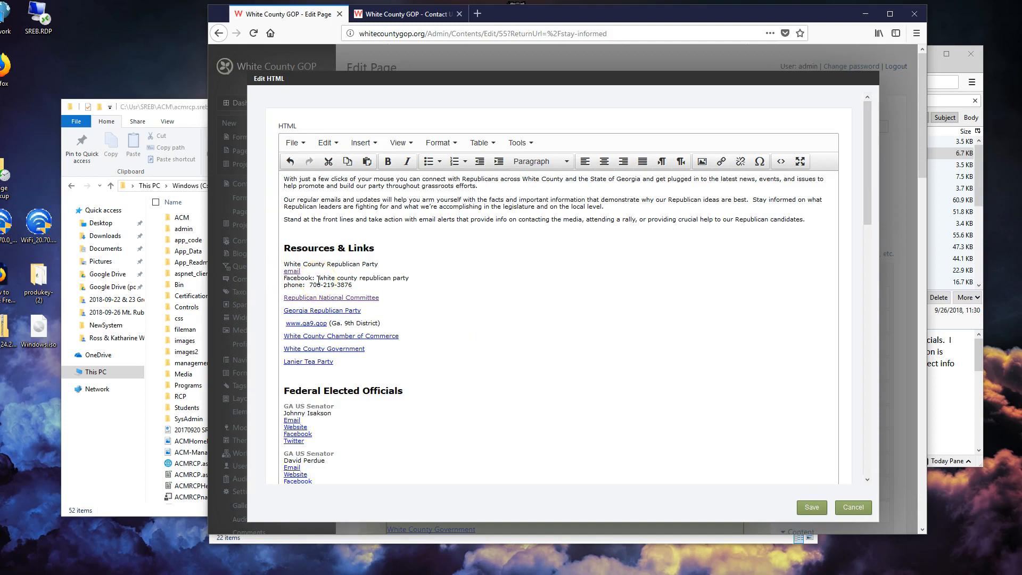
pyautogui.click(434, 15)
pyautogui.write('f')
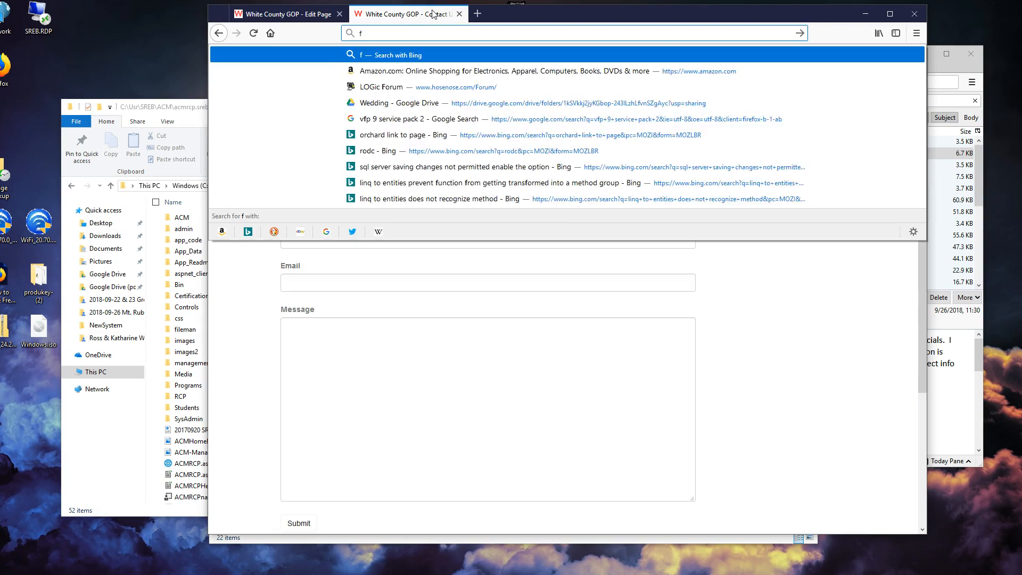
pyautogui.write('acebook')
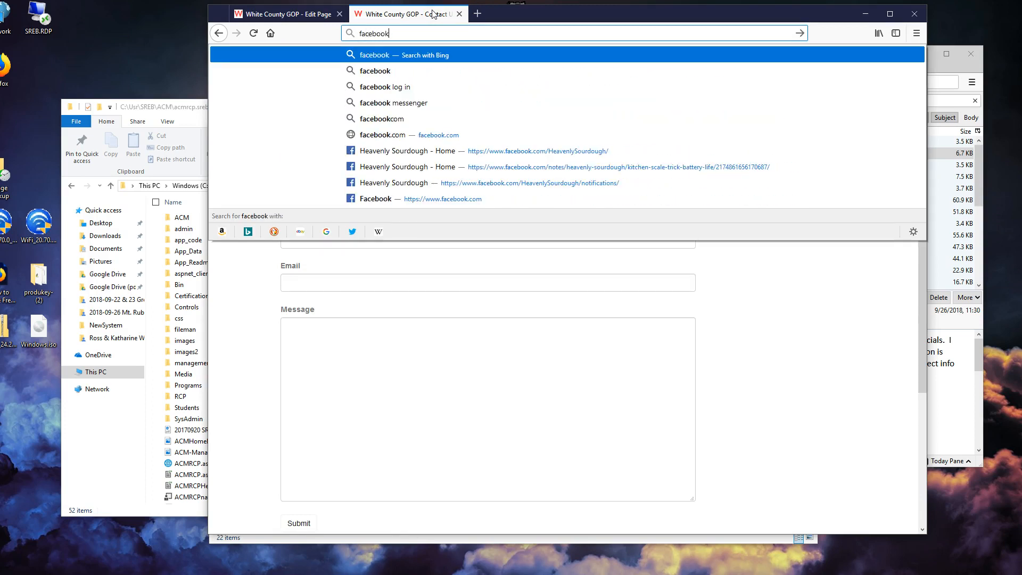
pyautogui.write('.com')
pyautogui.press('Return')
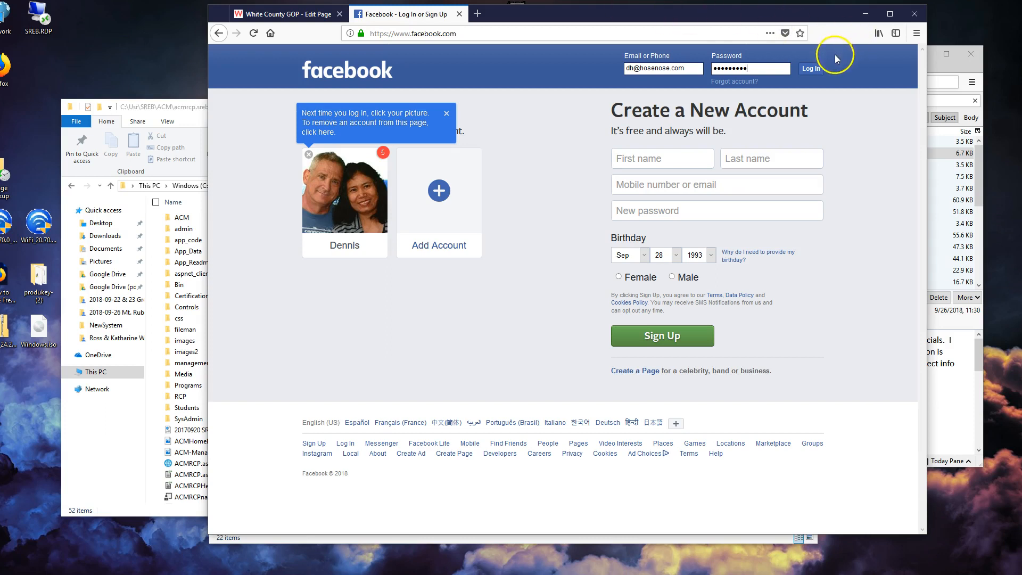
pyautogui.click(823, 68)
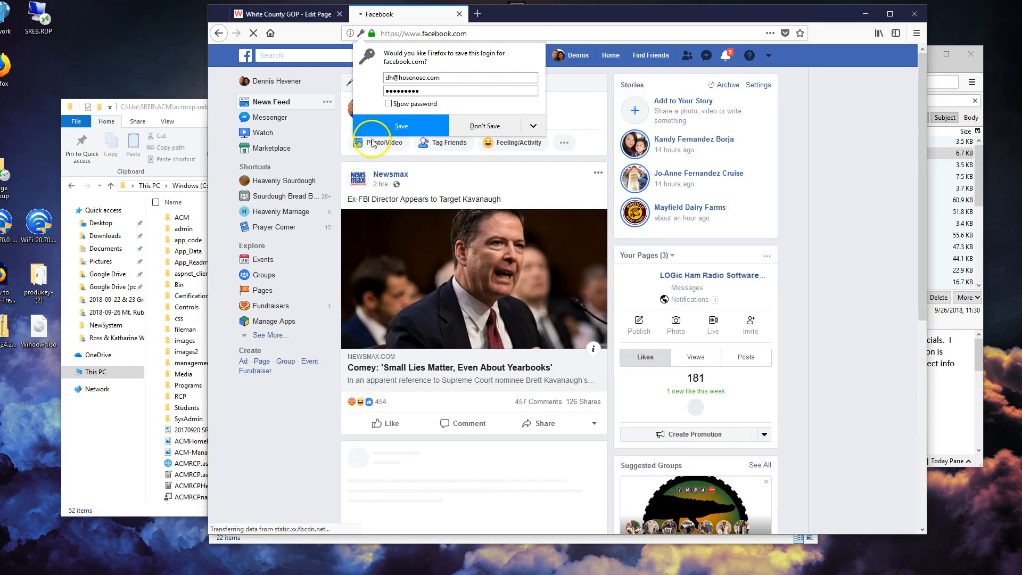
pyautogui.click(389, 131)
# - Search Facebook for "white county gop" and open the White County Republican Party page
pyautogui.click(404, 57)
pyautogui.write('white')
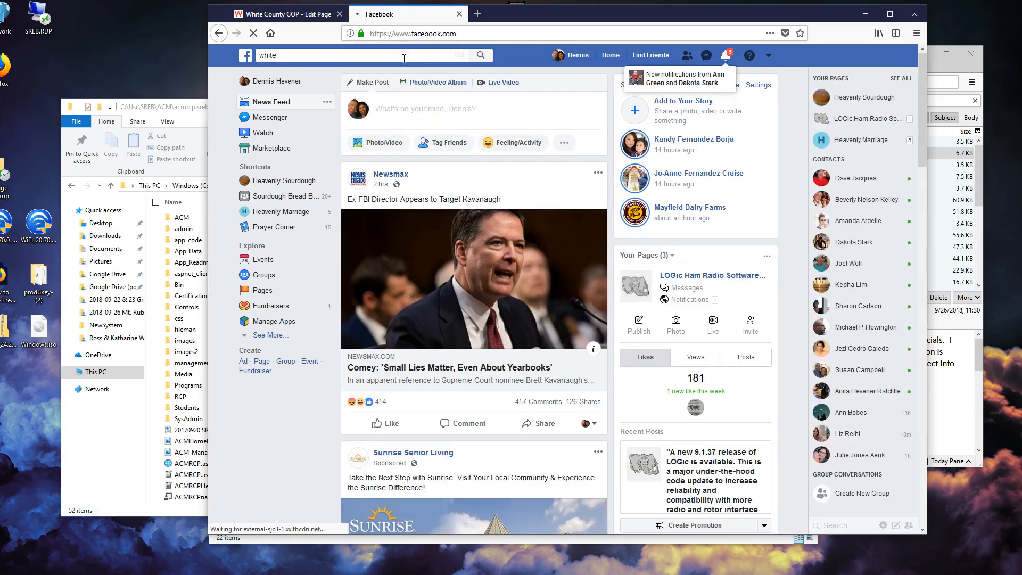
pyautogui.write(' county gop')
pyautogui.press('Return')
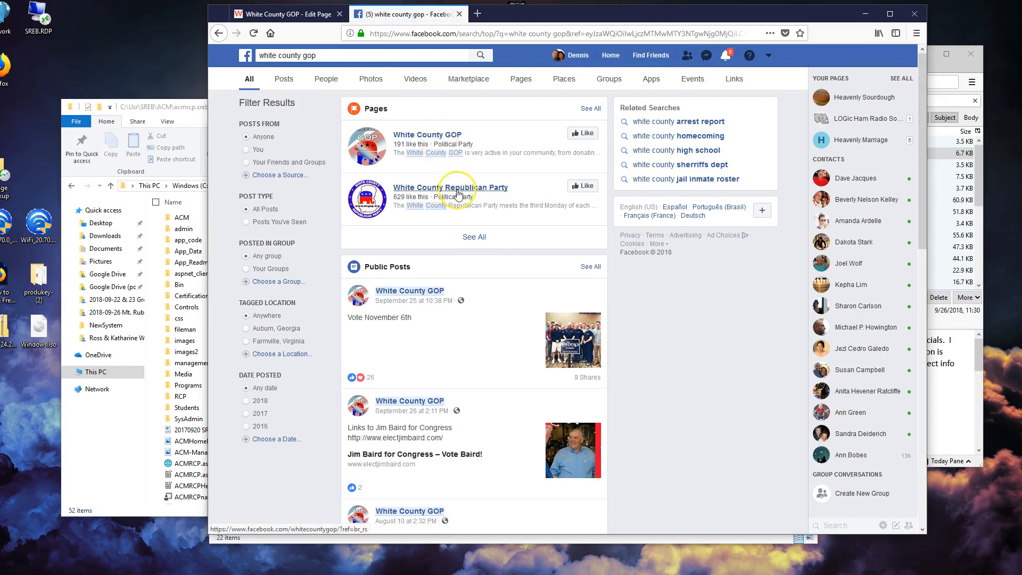
pyautogui.moveTo(457, 193)
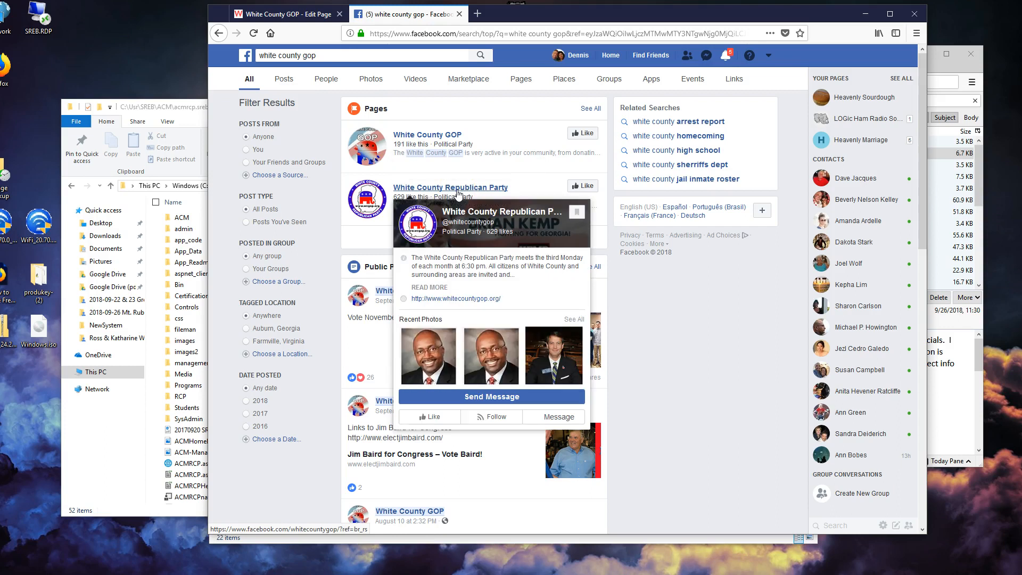
pyautogui.click(458, 189)
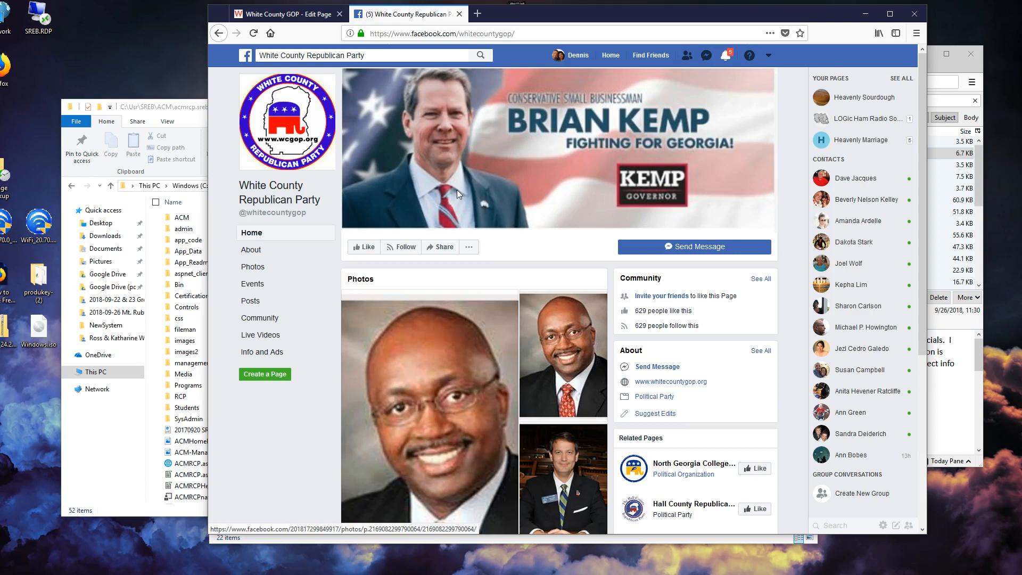
pyautogui.scroll(-2, 512, 462)
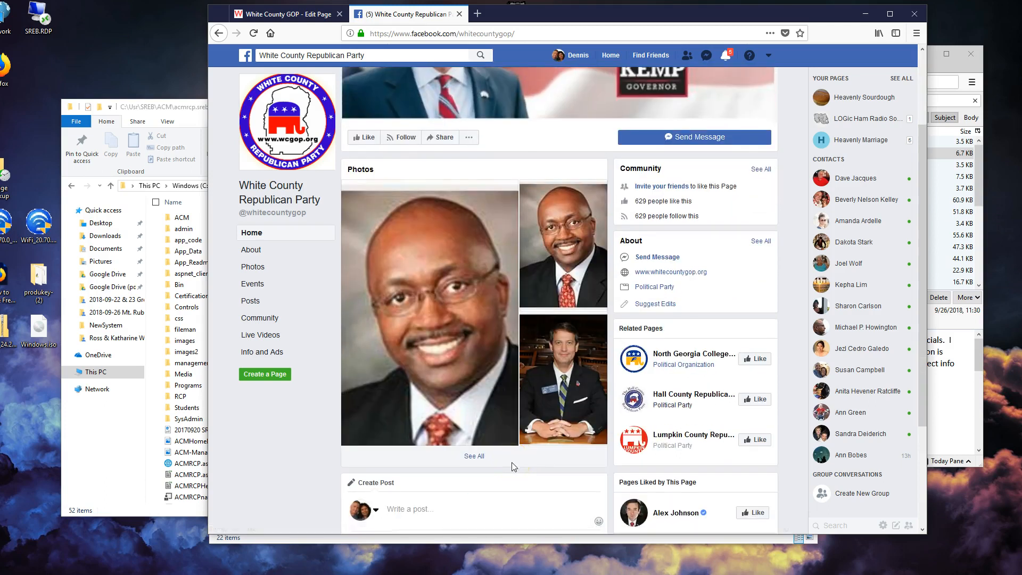
pyautogui.scroll(-1, 512, 462)
pyautogui.scroll(3, 512, 462)
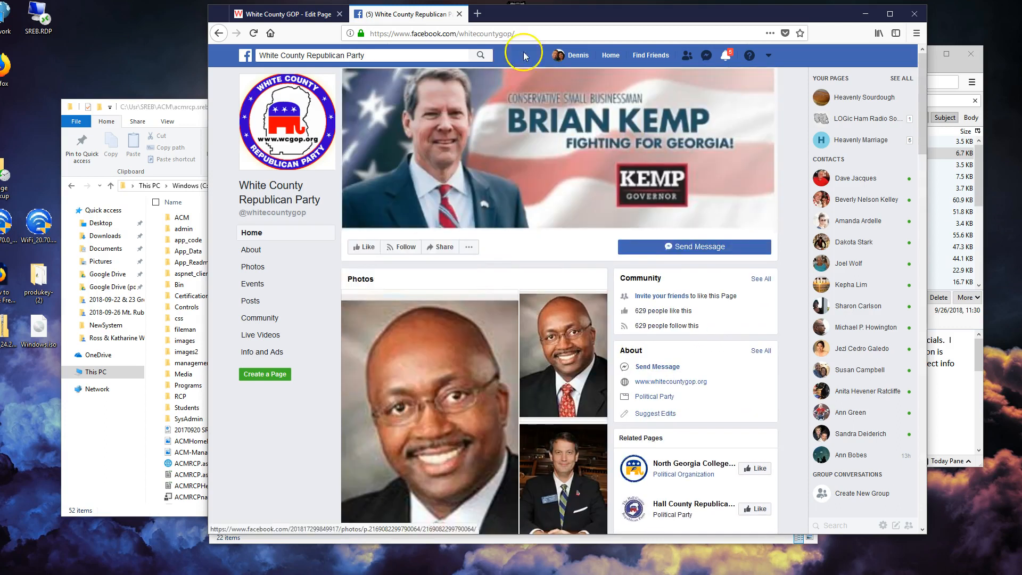
# - Copy the address of the White County Republican Party Facebook page and return to the White County GOP Edit Page tab
pyautogui.click(536, 34)
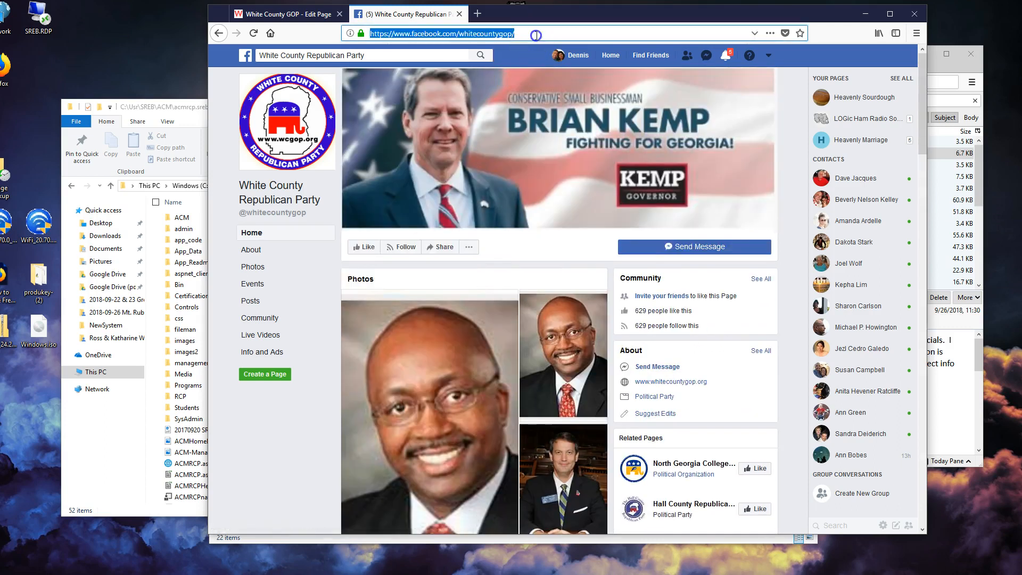
pyautogui.rightClick(486, 33)
pyautogui.click(511, 59)
pyautogui.click(317, 16)
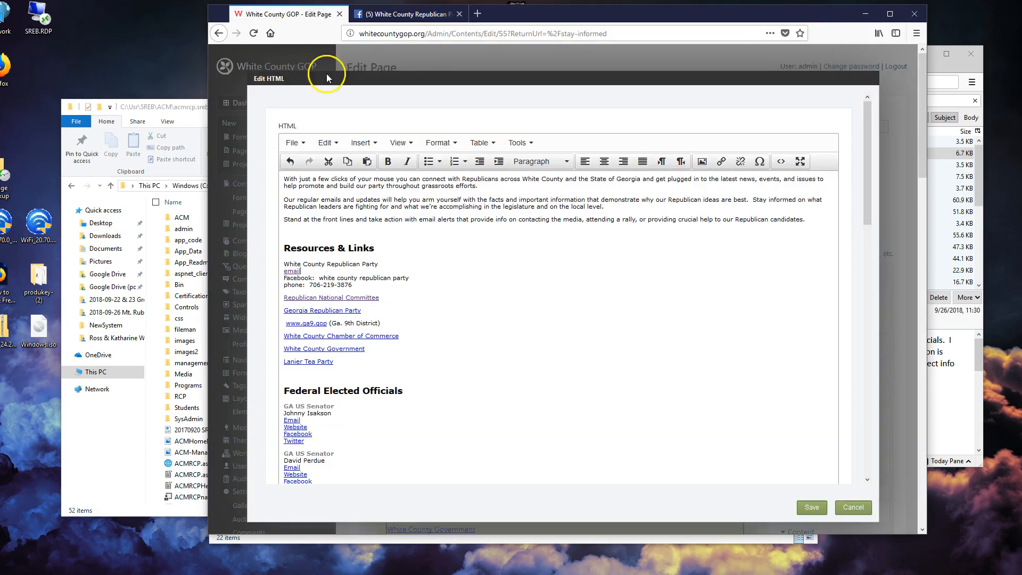
pyautogui.moveTo(414, 276); pyautogui.dragTo(312, 276)
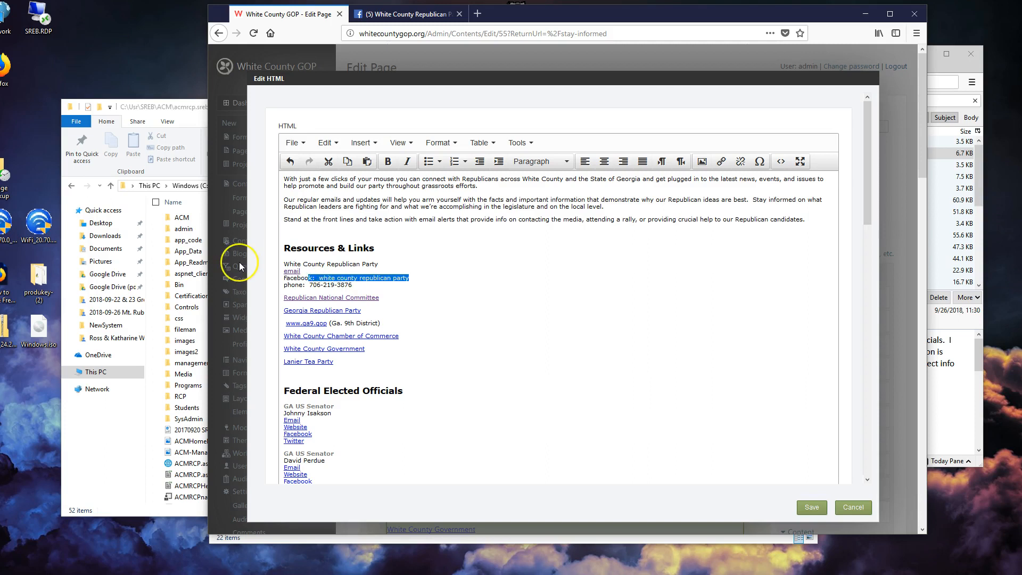
pyautogui.press('Delete')
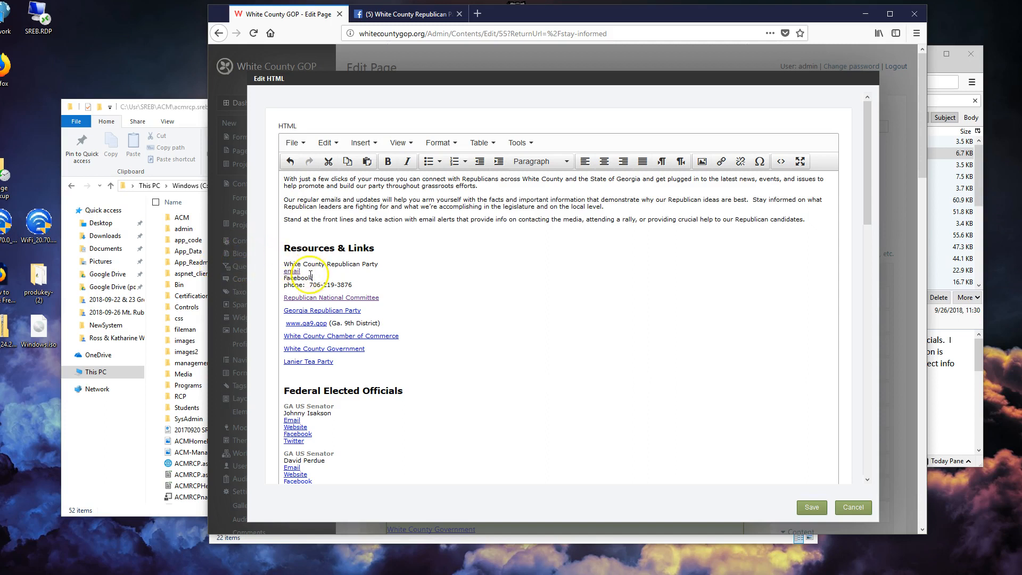
pyautogui.moveTo(313, 278); pyautogui.dragTo(281, 277)
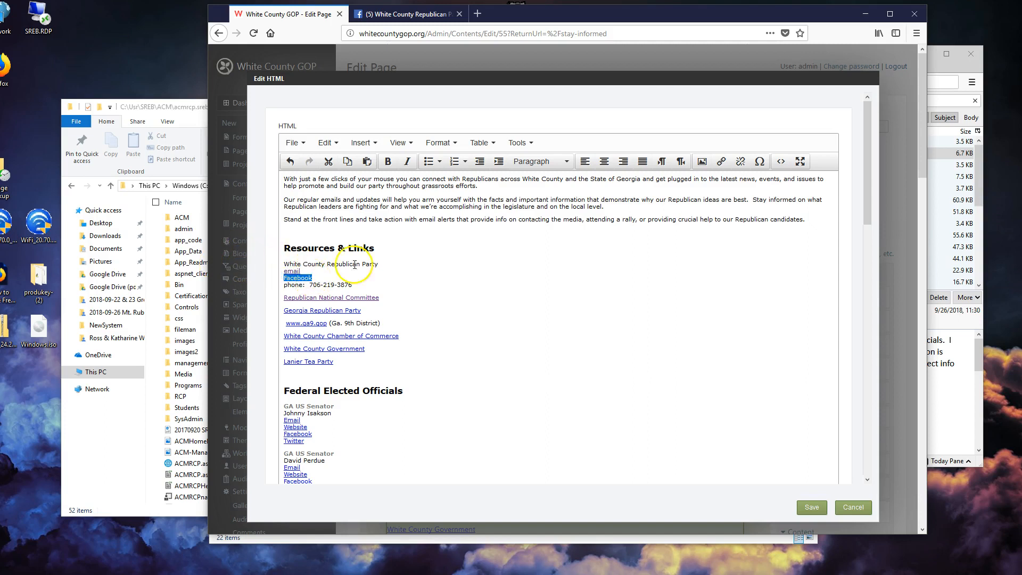
pyautogui.click(721, 161)
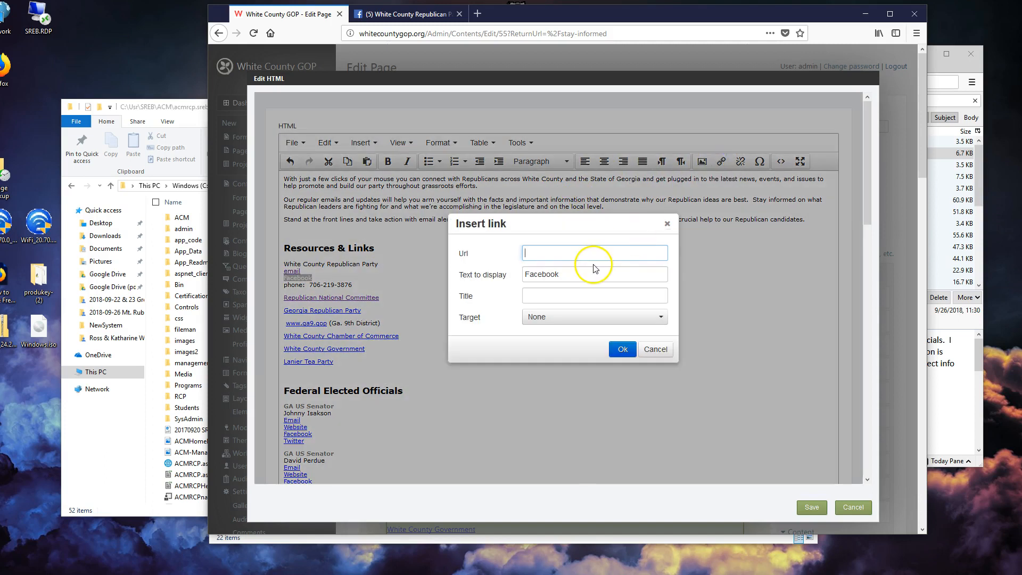
pyautogui.hotkey('ctrl', 'v')
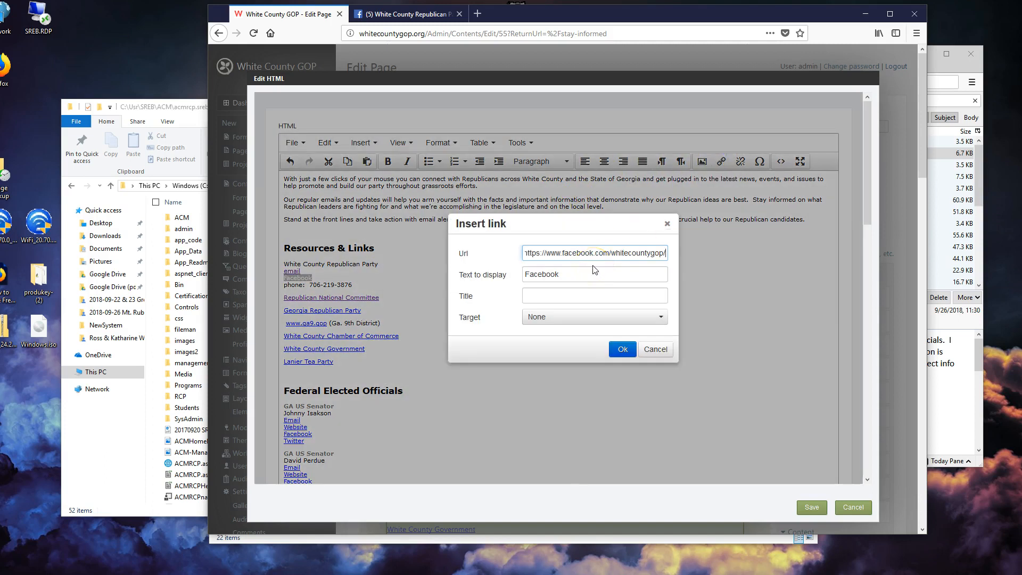
pyautogui.click(661, 317)
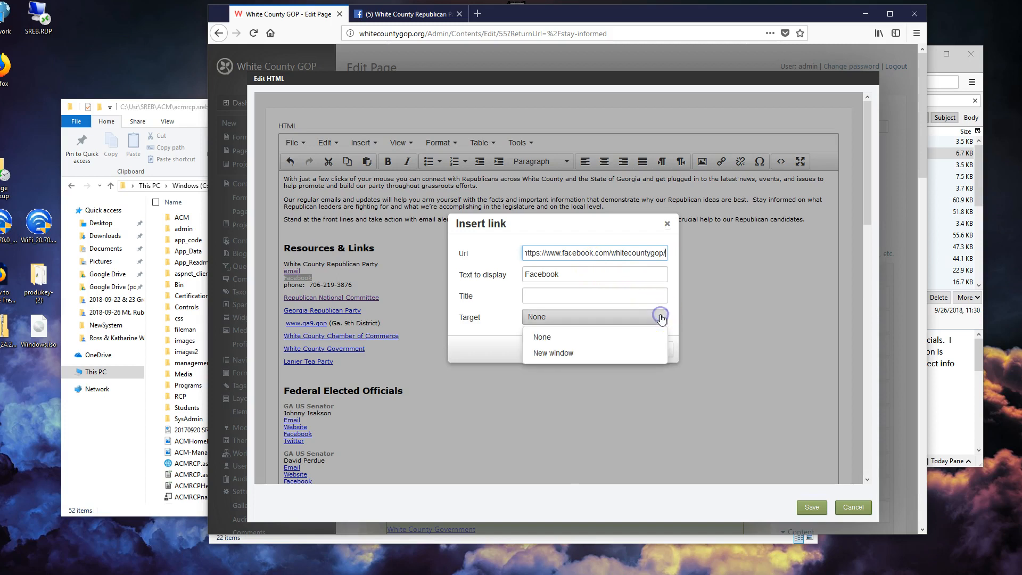
pyautogui.click(616, 353)
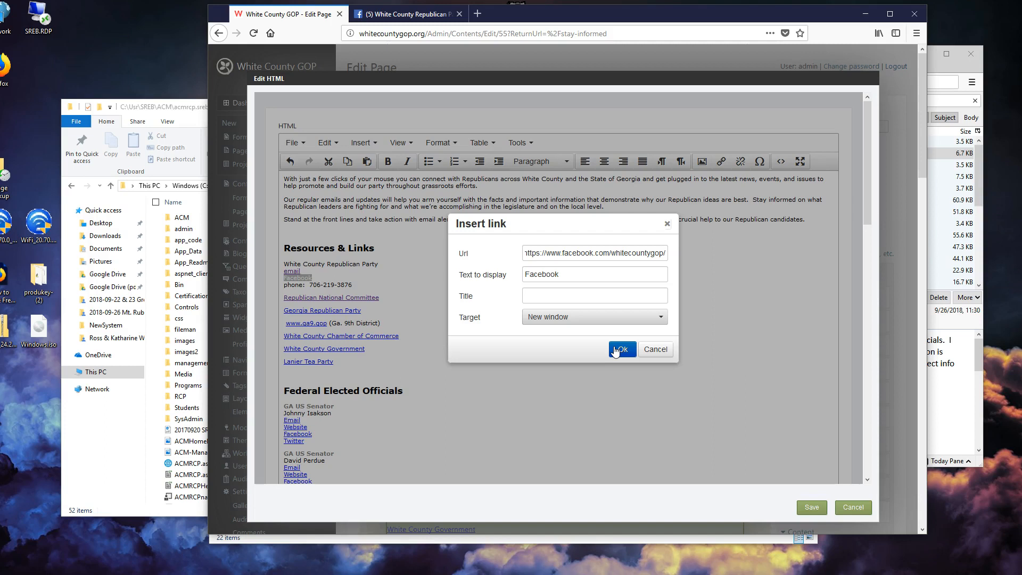
pyautogui.click(617, 351)
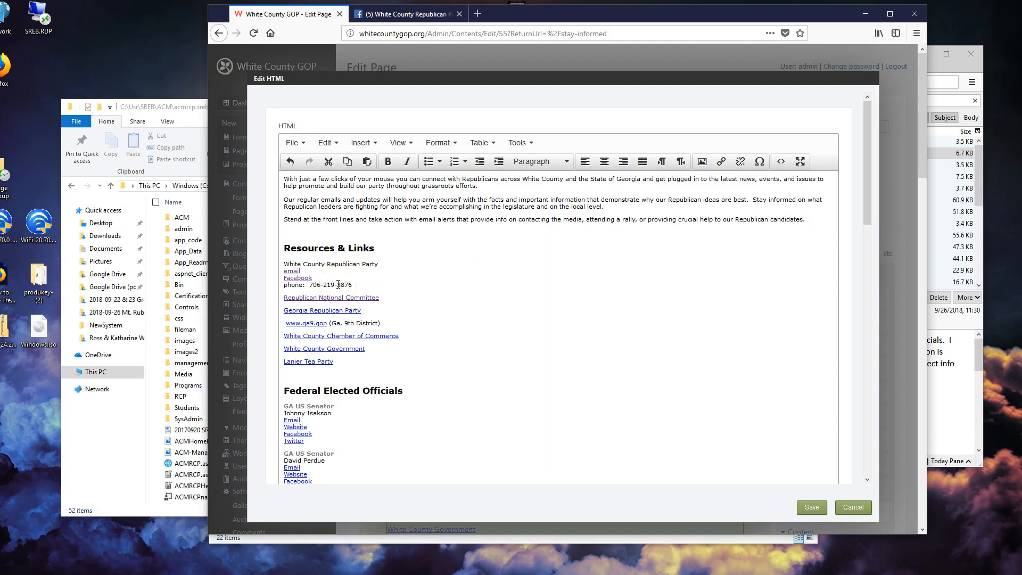
# - Review the requested corrections in the "WCRP website email, website and facebook addresses" message in the mail program and locate the Attorney General entry in the page editor
pyautogui.click(936, 403)
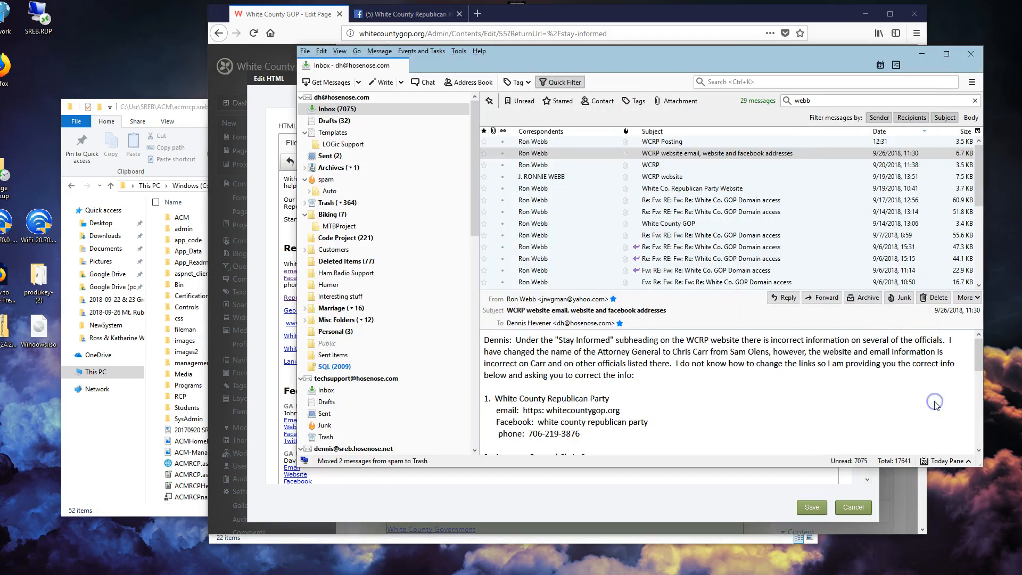
pyautogui.moveTo(554, 60); pyautogui.dragTo(645, 55)
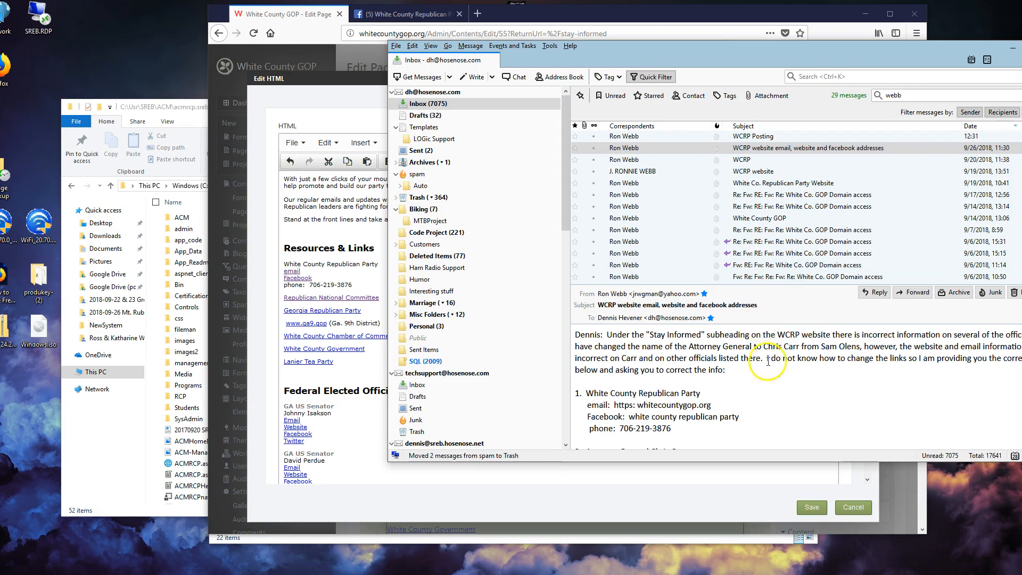
pyautogui.scroll(-6, 764, 403)
pyautogui.scroll(2, 766, 405)
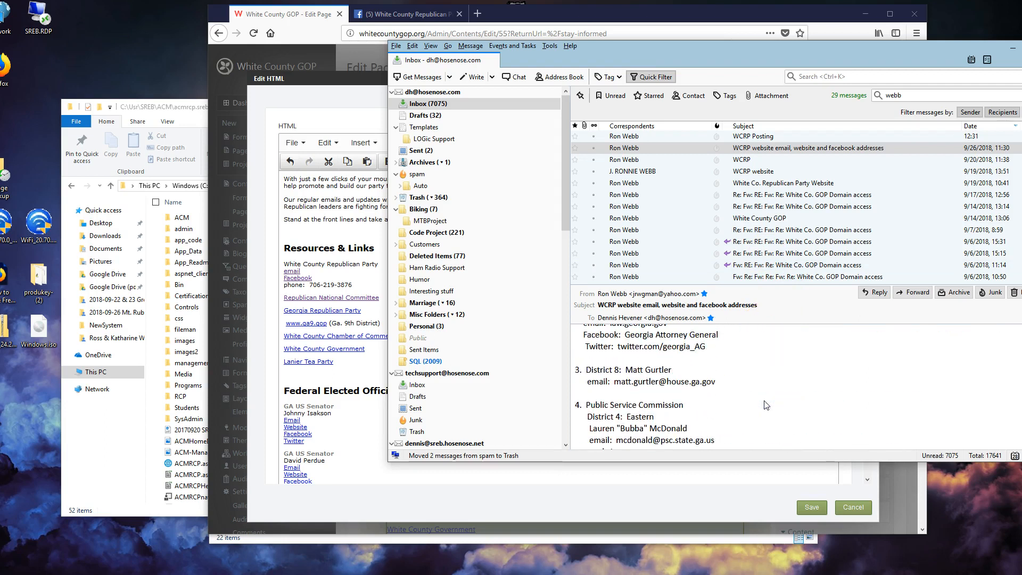
pyautogui.scroll(2, 766, 405)
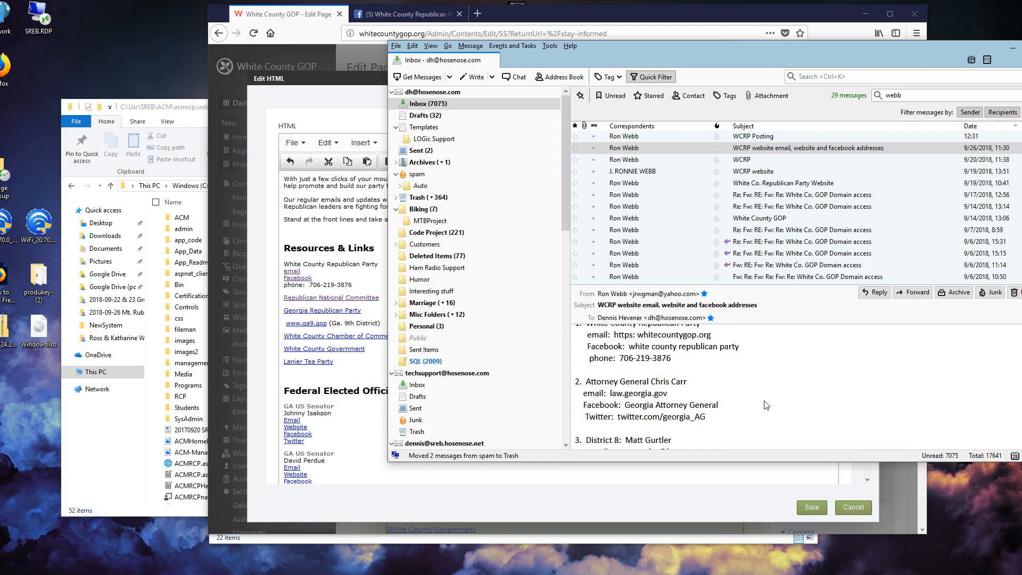
pyautogui.click(345, 89)
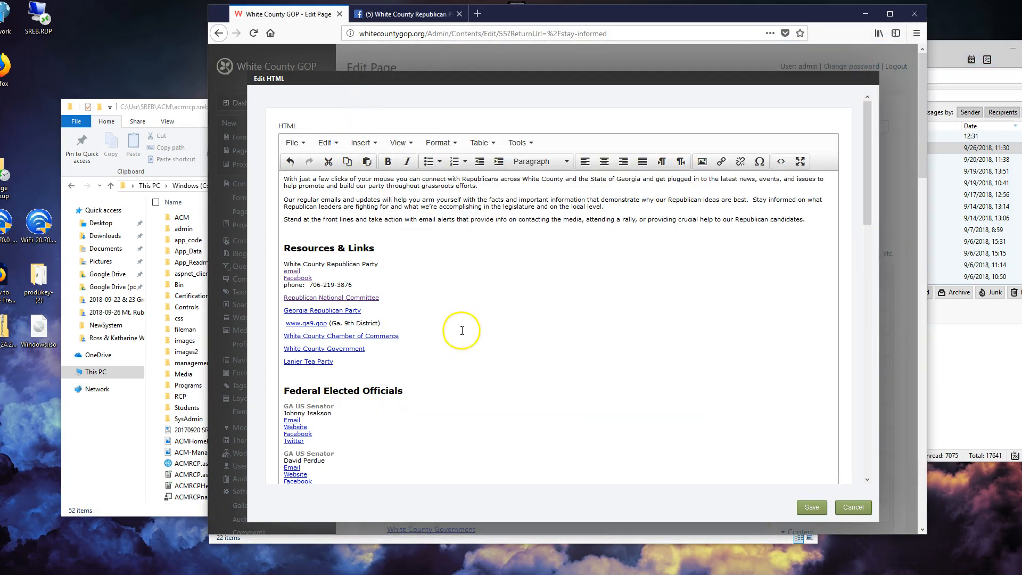
pyautogui.scroll(-5, 461, 330)
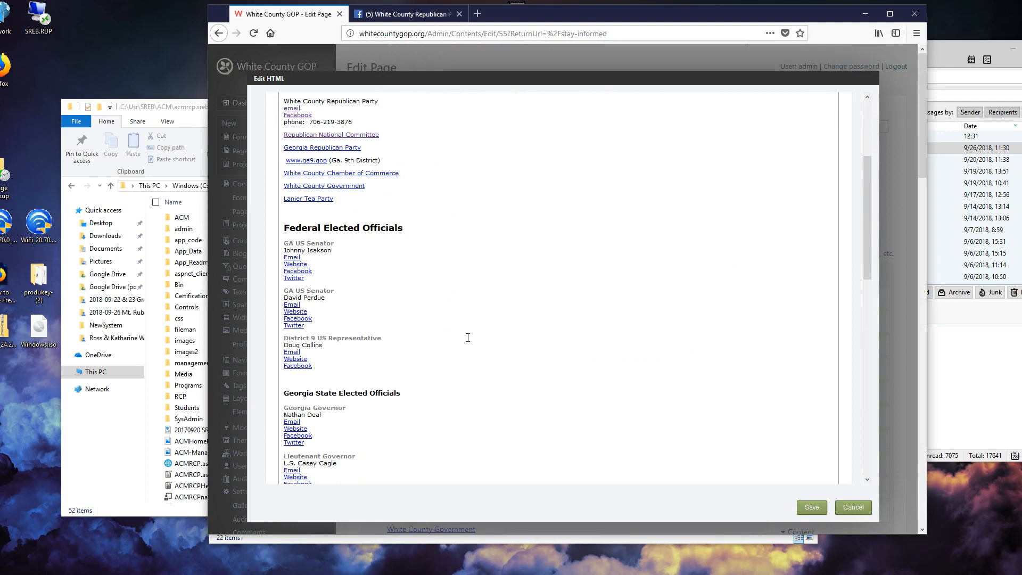
pyautogui.scroll(-5, 468, 337)
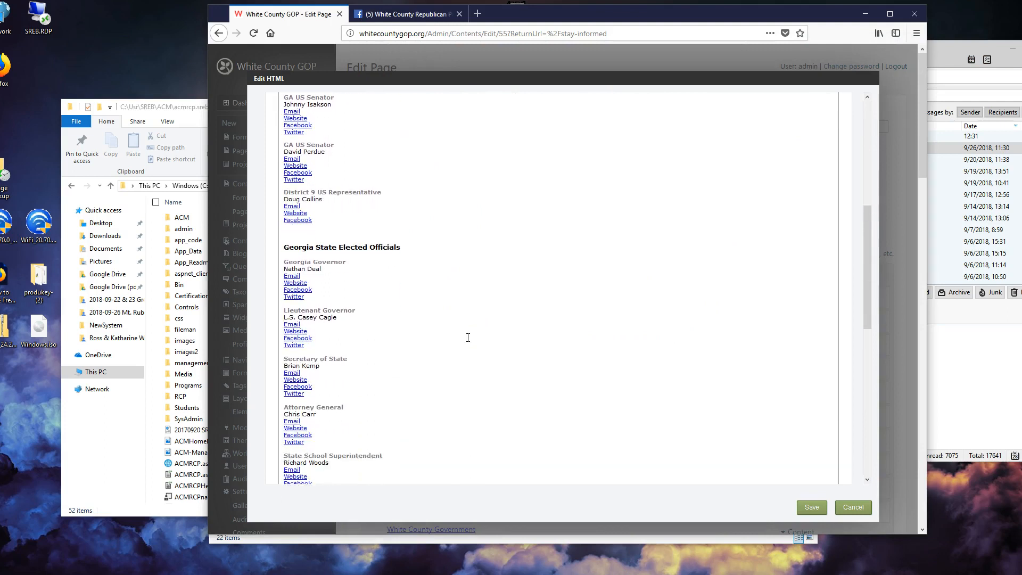
# - Copy law.georgia.gov from the Attorney General item in the correction email
pyautogui.click(1017, 423)
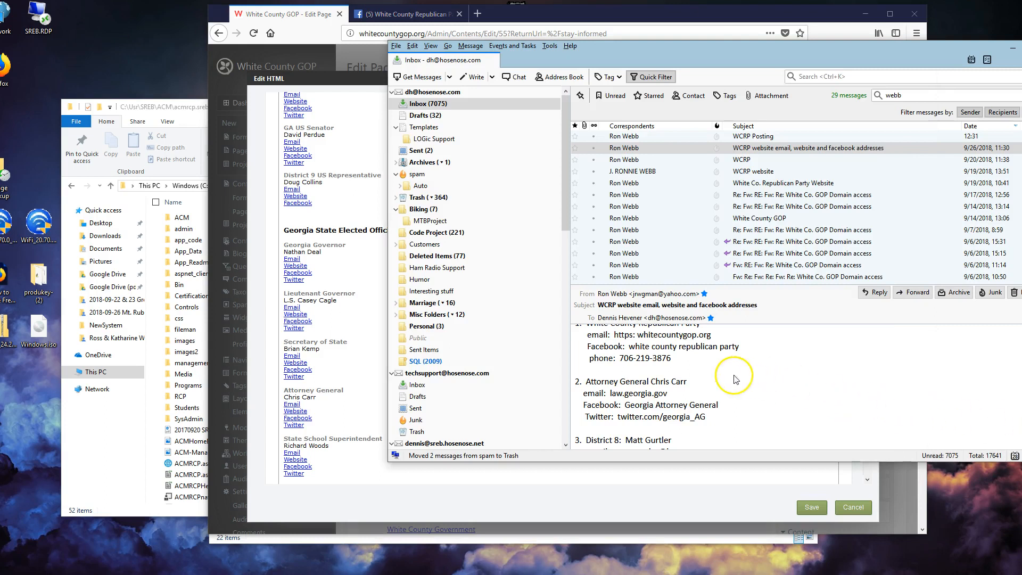
pyautogui.moveTo(667, 394); pyautogui.dragTo(611, 391)
pyautogui.hotkey('ctrl', 'c')
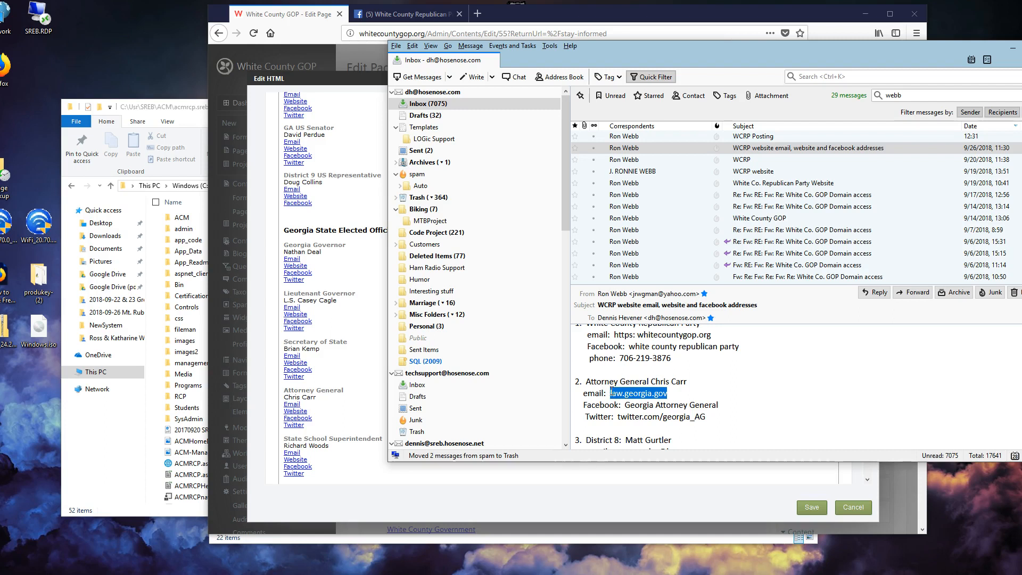
pyautogui.rightClick(611, 392)
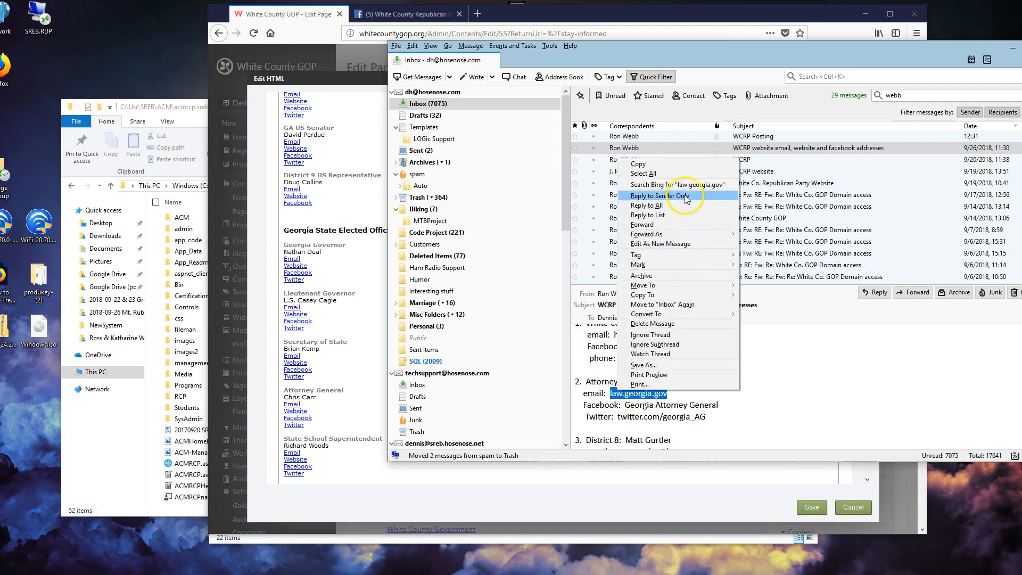
pyautogui.click(647, 165)
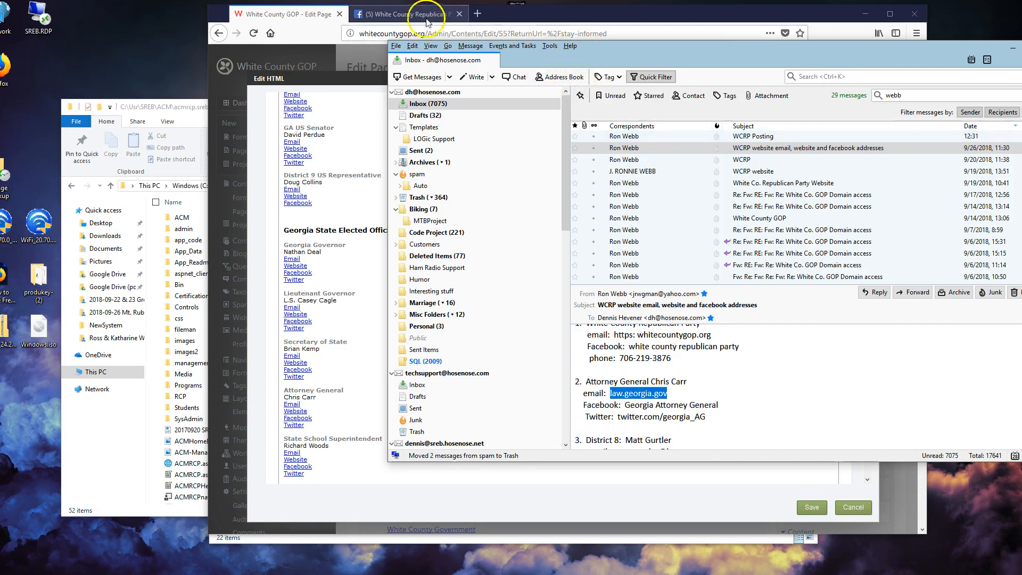
# - Open law.georgia.gov in a new browser tab to check the Attorney General's address
pyautogui.click(478, 14)
pyautogui.click(433, 13)
pyautogui.click(486, 15)
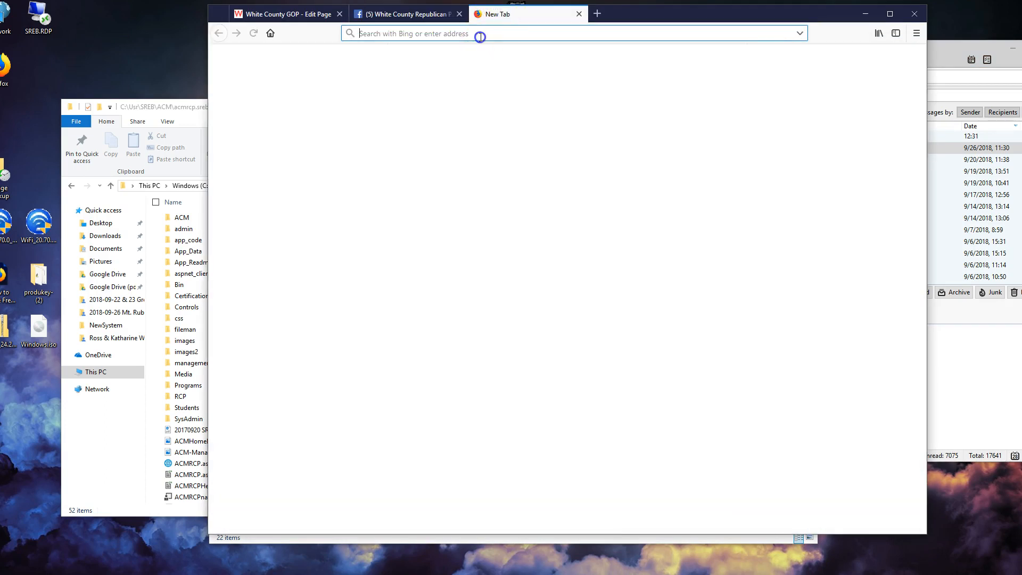
pyautogui.write('law.georgia.gov')
pyautogui.press('Return')
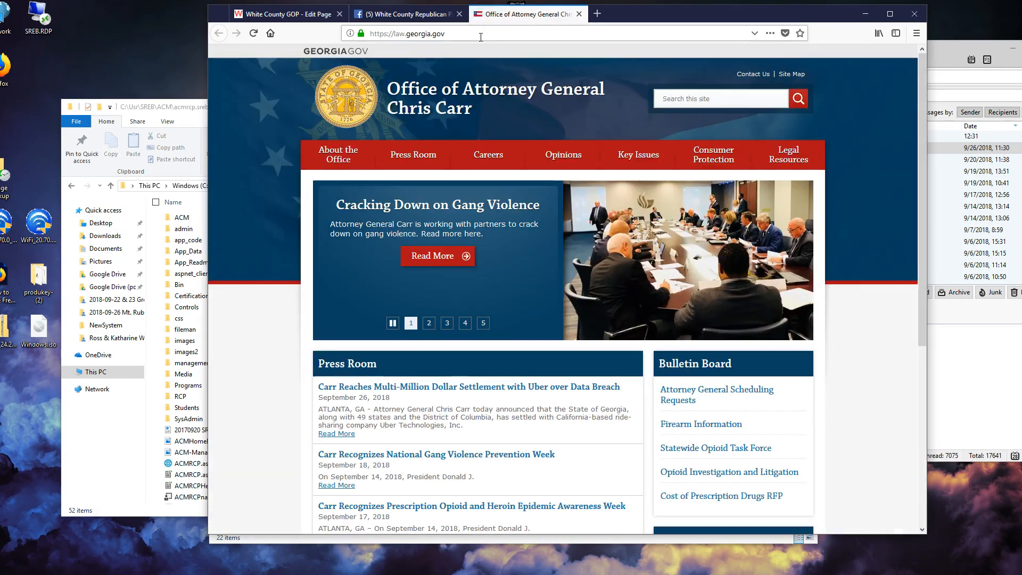
# - Return to the White County GOP page editor and delete the Email line from the Attorney General entry
pyautogui.click(301, 16)
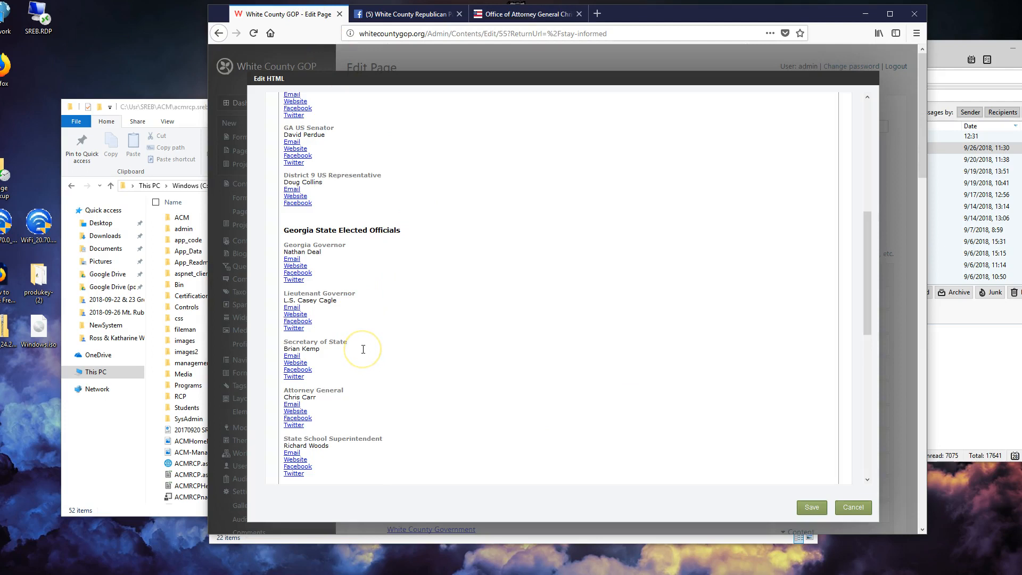
pyautogui.click(304, 405)
pyautogui.press('BackSpace')
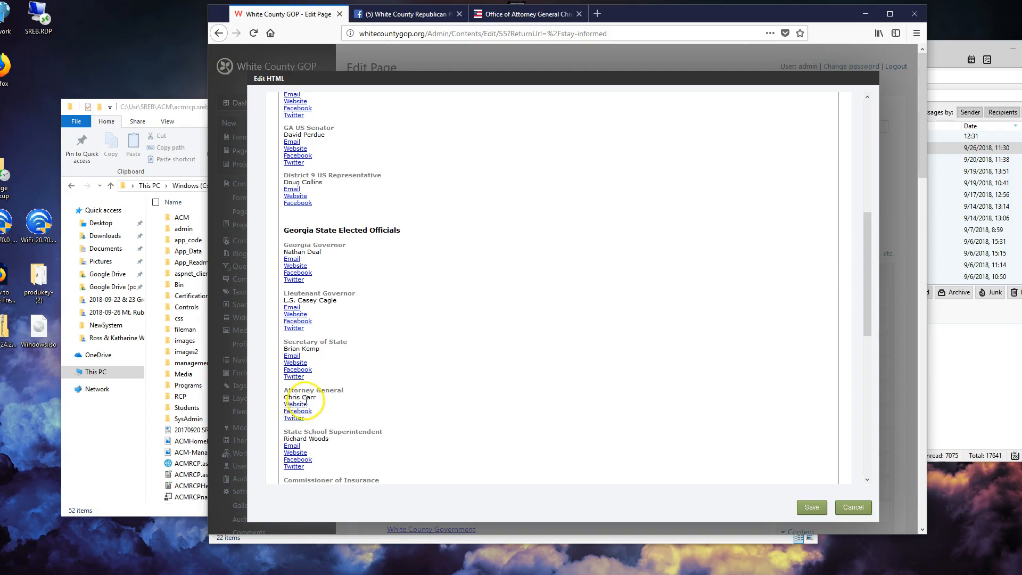
# - Edit the Attorney General's Website link and replace its URL with law.georgia.gov
pyautogui.rightClick(301, 406)
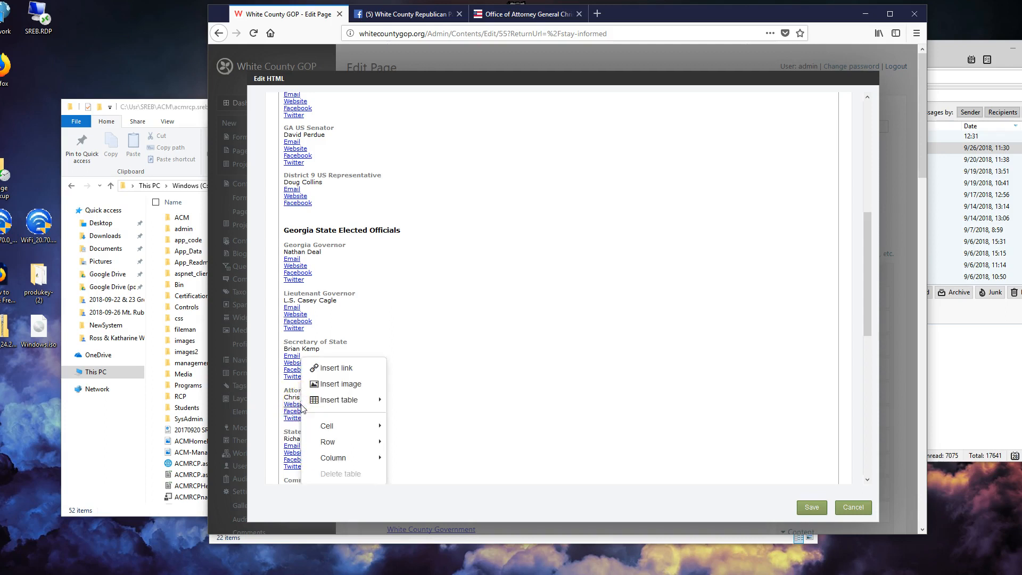
pyautogui.click(338, 368)
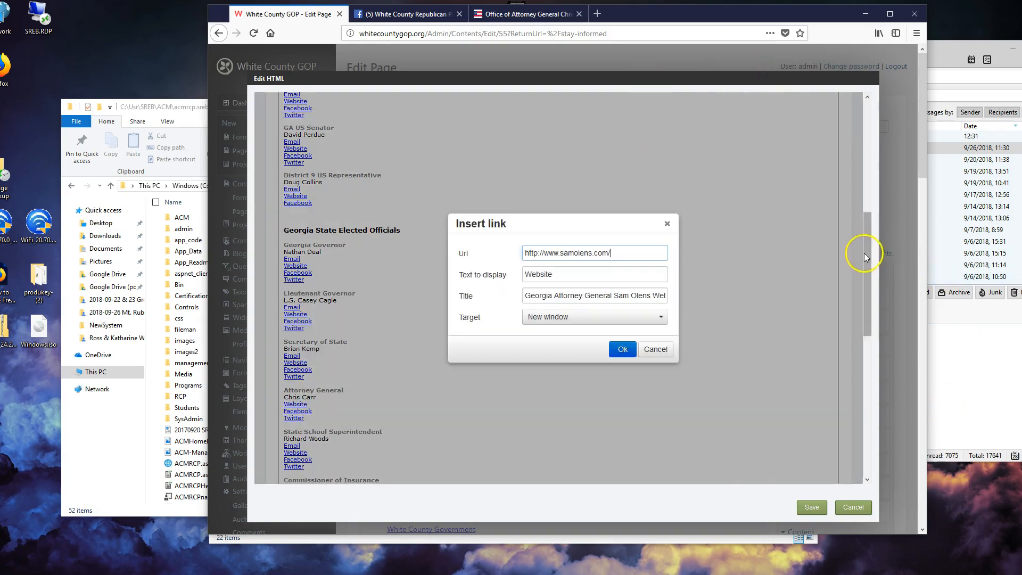
pyautogui.moveTo(869, 257); pyautogui.dragTo(848, 261)
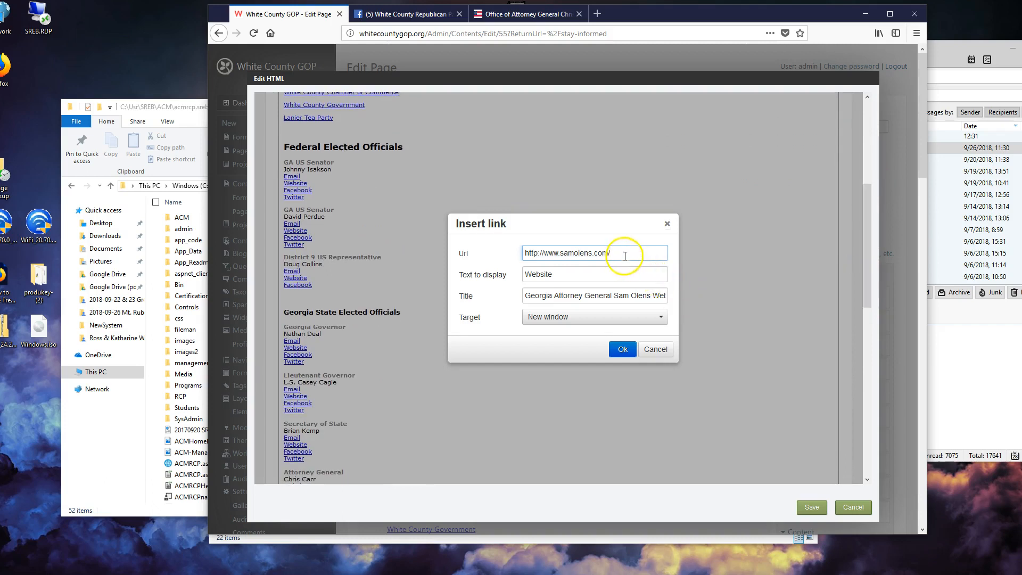
pyautogui.moveTo(617, 252); pyautogui.dragTo(505, 257)
pyautogui.hotkey('ctrl', 'v')
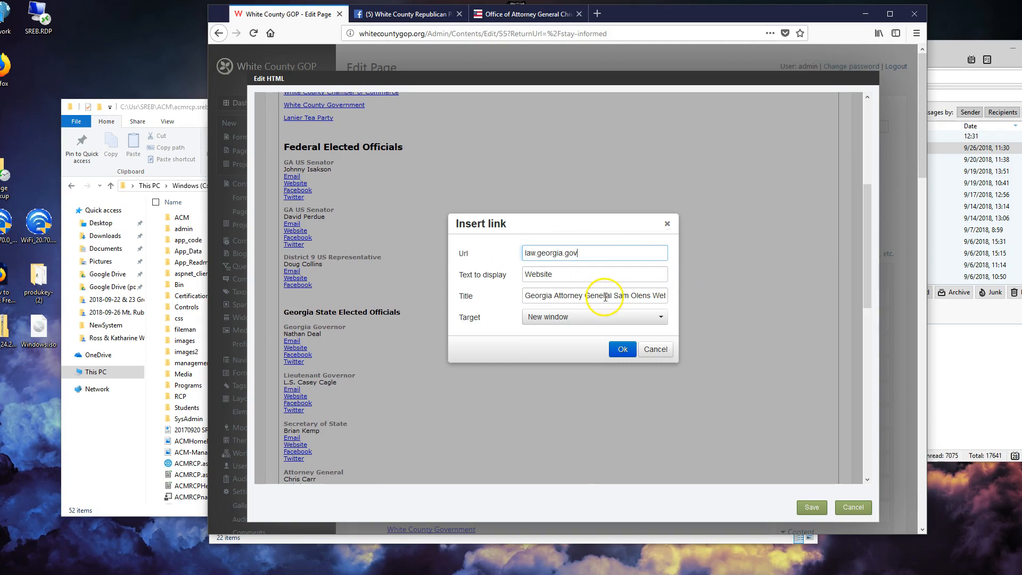
# - Remove the outdated Sam Olens wording from the Website link's title and apply the link changes
pyautogui.moveTo(614, 296); pyautogui.dragTo(688, 297)
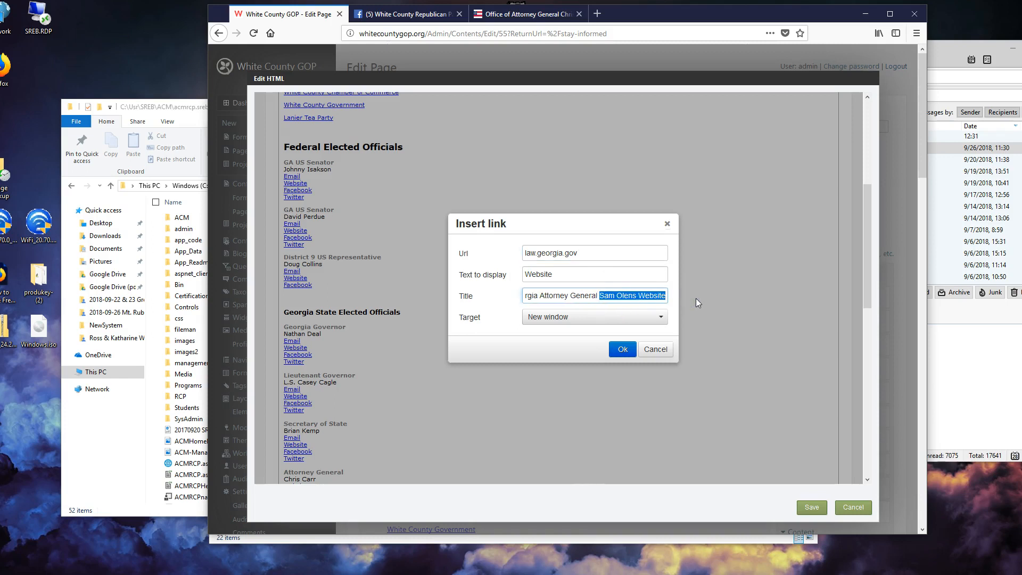
pyautogui.click(637, 294)
pyautogui.press('BackSpace')
pyautogui.press('BackSpace')
pyautogui.press('BackSpace')
pyautogui.press('BackSpace')
pyautogui.press('BackSpace')
pyautogui.press('BackSpace')
pyautogui.press('BackSpace')
pyautogui.press('BackSpace')
pyautogui.press('BackSpace')
pyautogui.press('BackSpace')
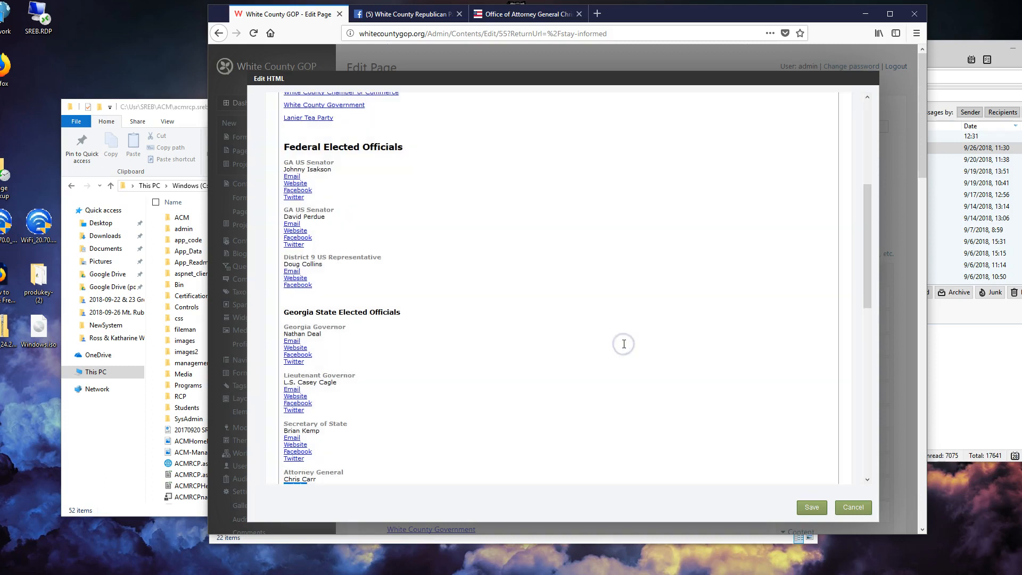
# - Switch to the mail program and copy twitter.com/georgia_AG from the Attorney General item in the correction email
pyautogui.scroll(-4, 623, 344)
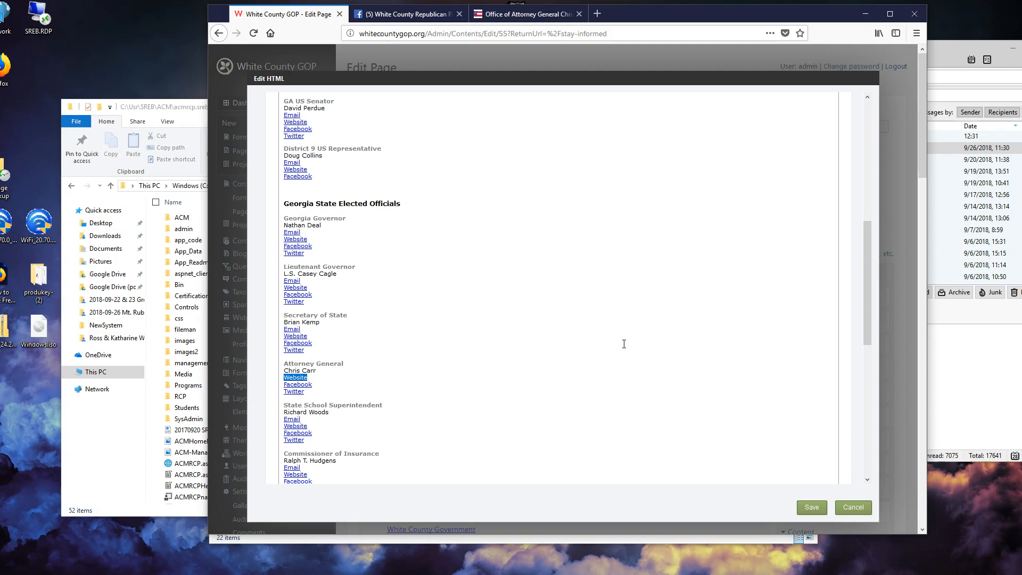
pyautogui.click(967, 356)
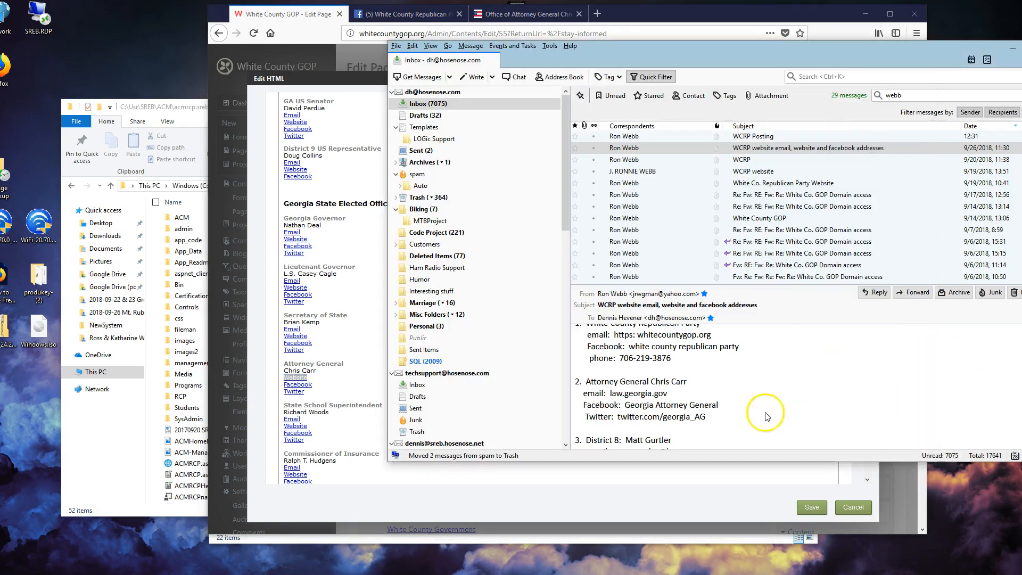
pyautogui.moveTo(706, 417); pyautogui.dragTo(651, 415)
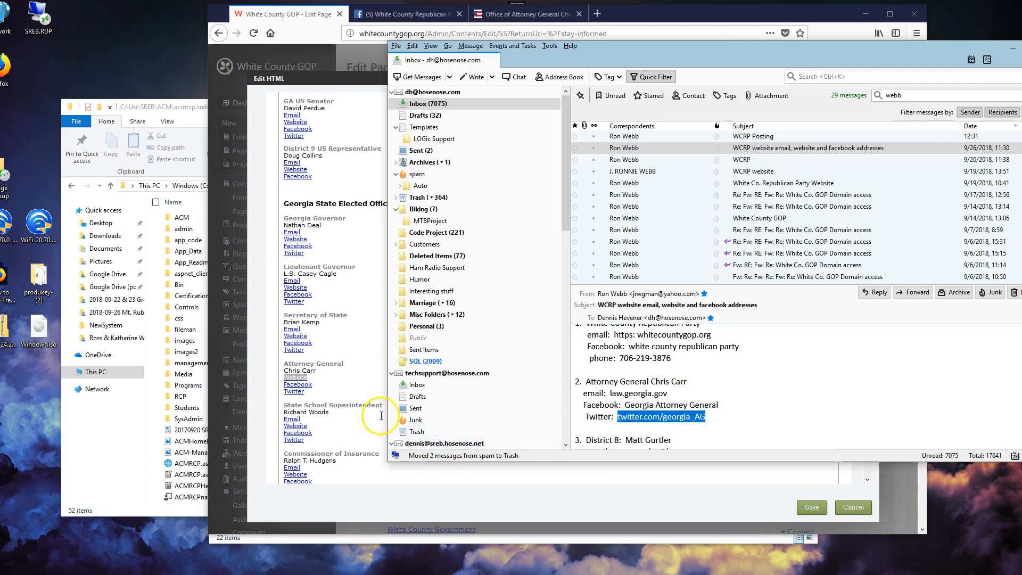
# - Load twitter.com/georgia_AG in the browser tab showing the Attorney General's website to check the Twitter address
pyautogui.click(331, 391)
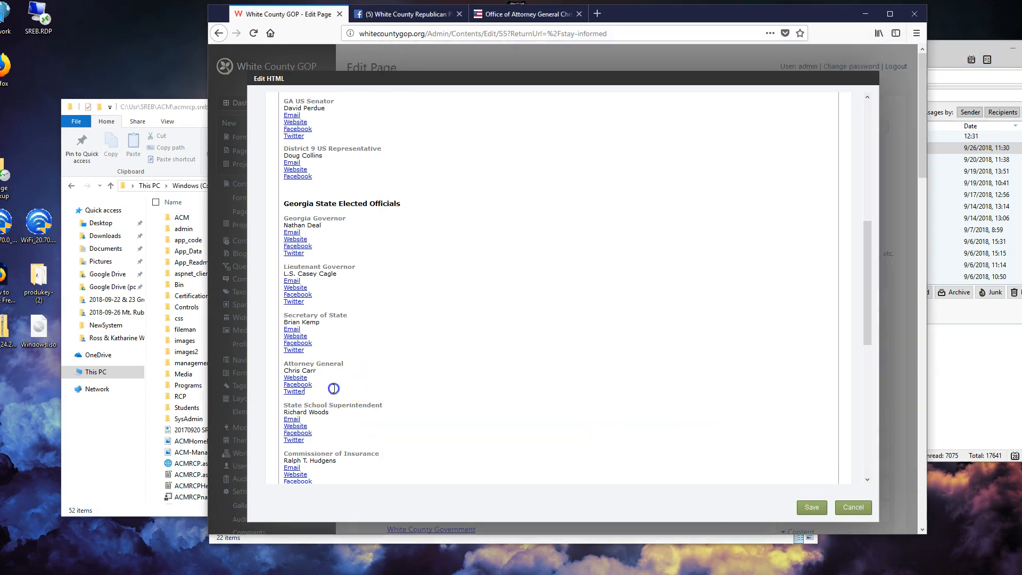
pyautogui.click(525, 15)
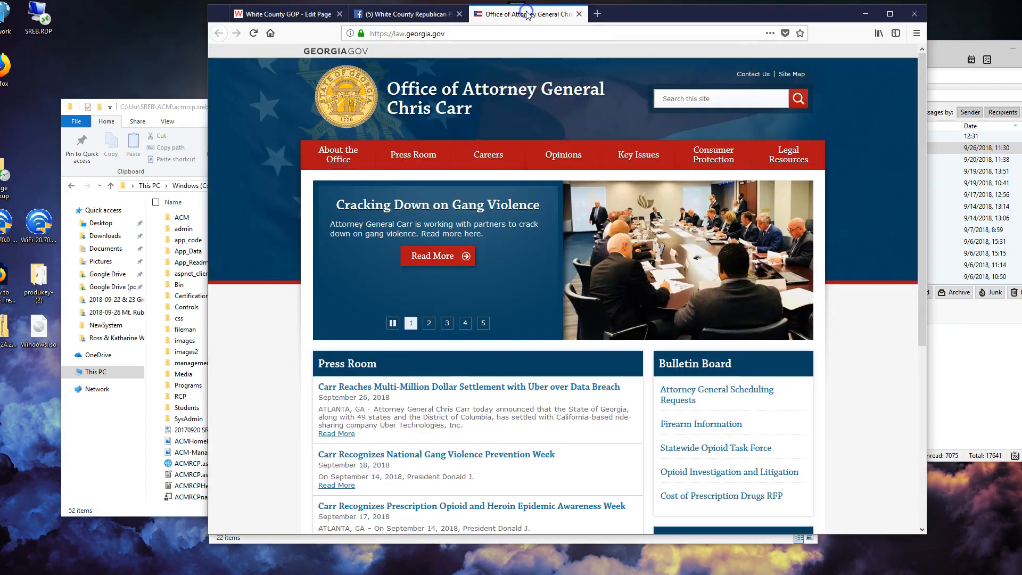
pyautogui.click(475, 39)
pyautogui.write('twitter.com/georgia_AG')
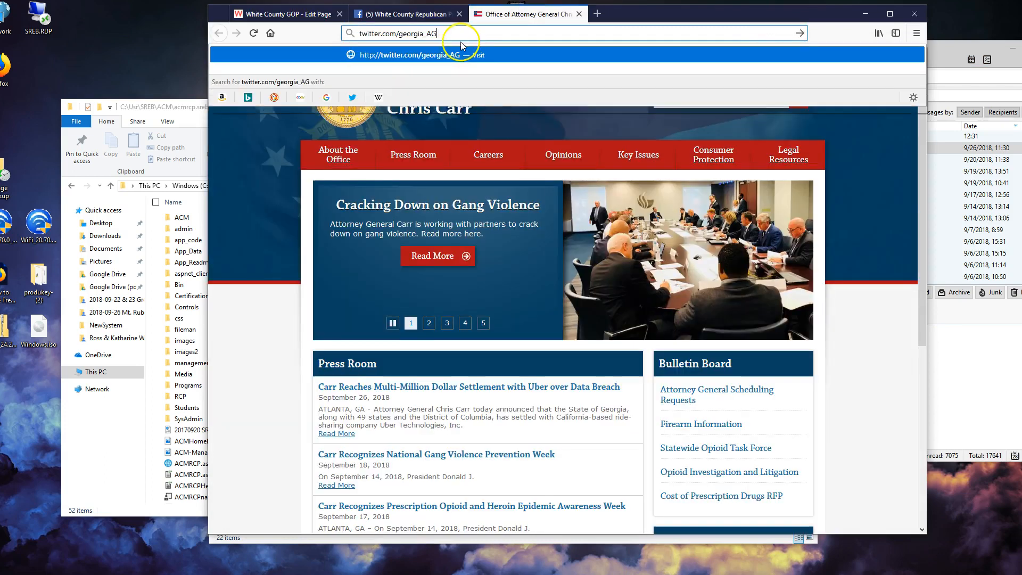
pyautogui.press('Return')
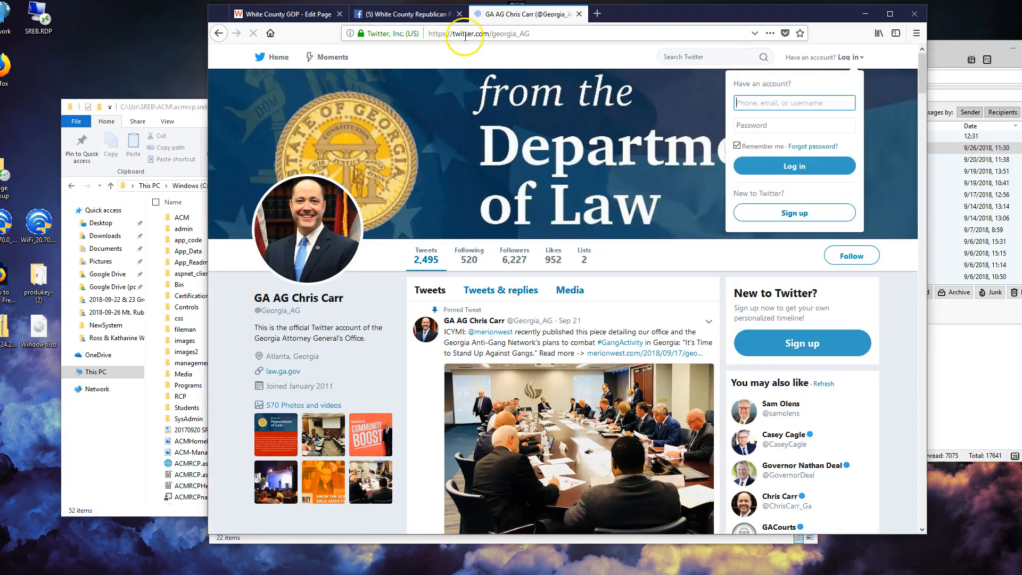
# - Return to the page editor and replace the URL of the Attorney General's Twitter link with twitter.com/georgia_AG
pyautogui.click(322, 15)
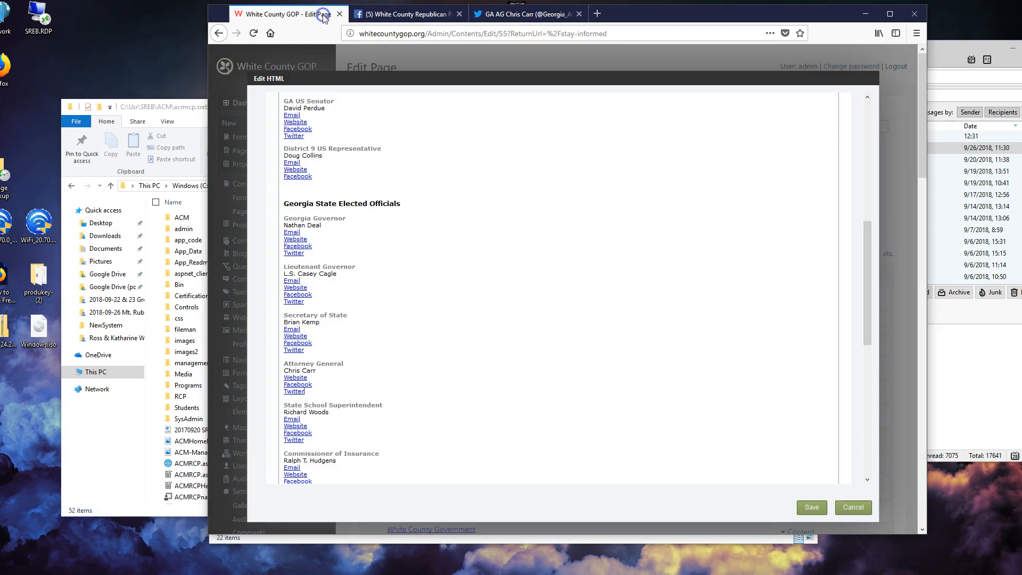
pyautogui.rightClick(291, 393)
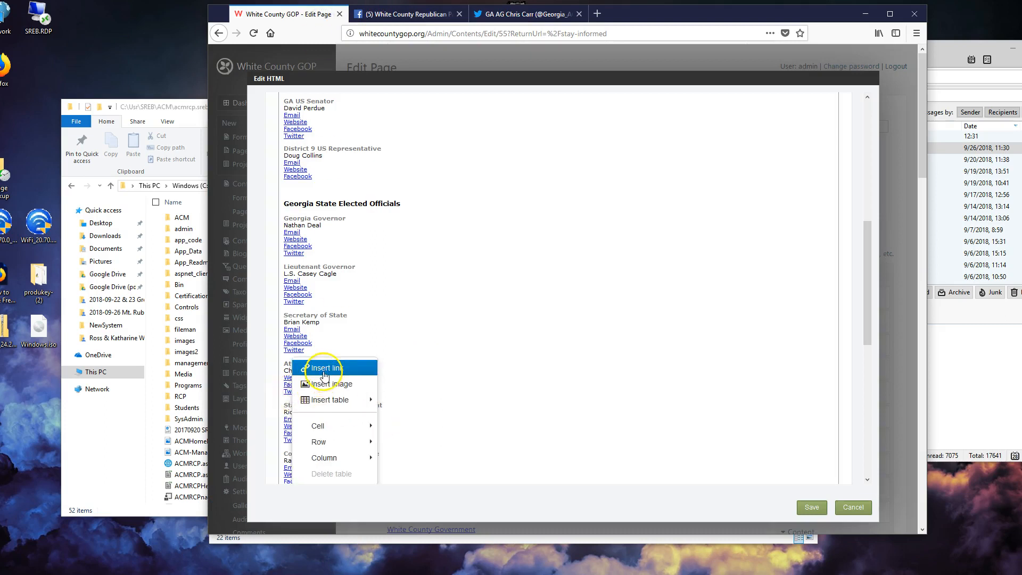
pyautogui.click(326, 368)
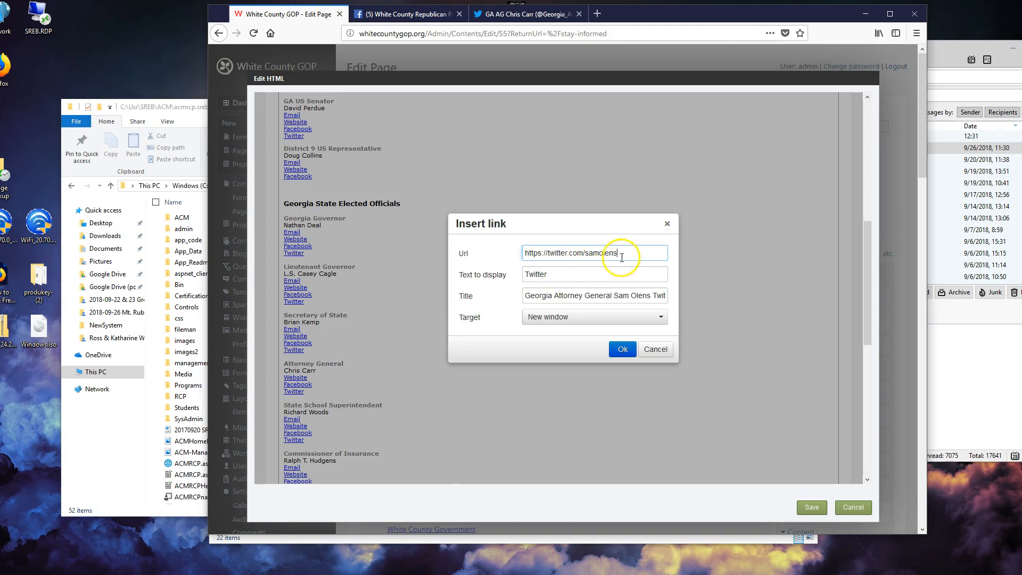
pyautogui.moveTo(620, 252); pyautogui.dragTo(492, 245)
pyautogui.write('twitter.com/georgia_AG')
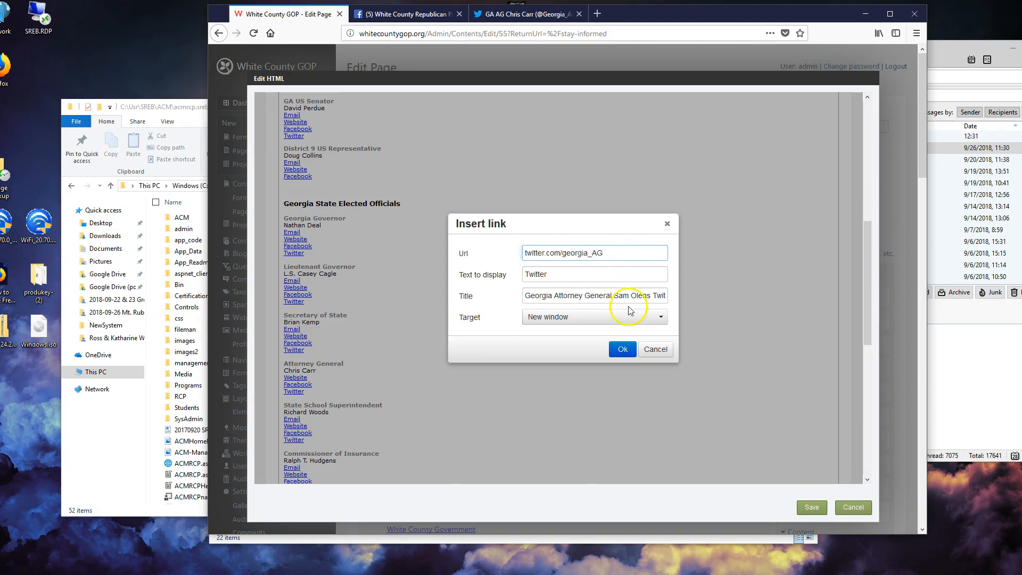
# - Clear the title of the Attorney General's Twitter link and apply the link changes
pyautogui.click(614, 297)
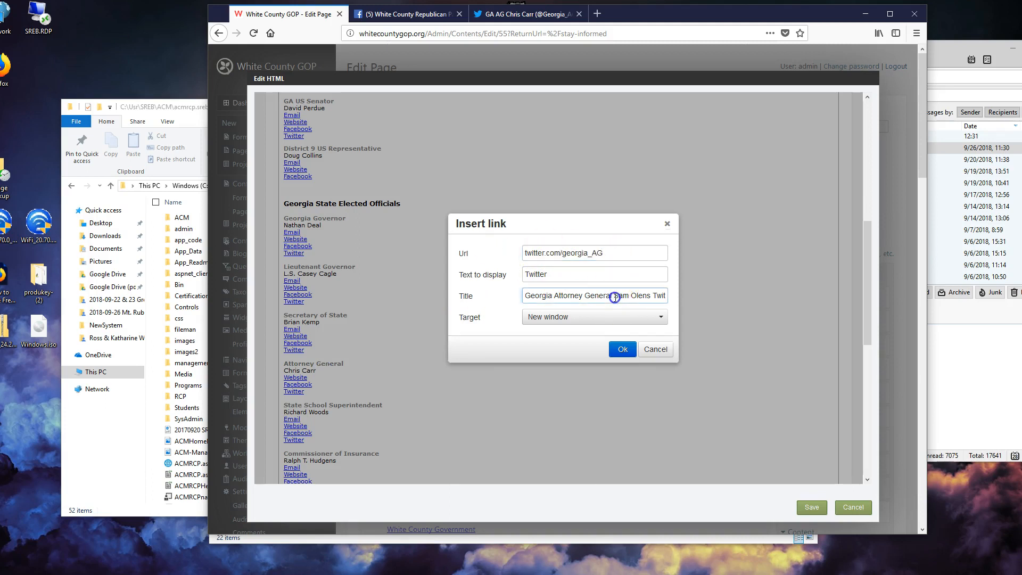
pyautogui.tripleClick(650, 299)
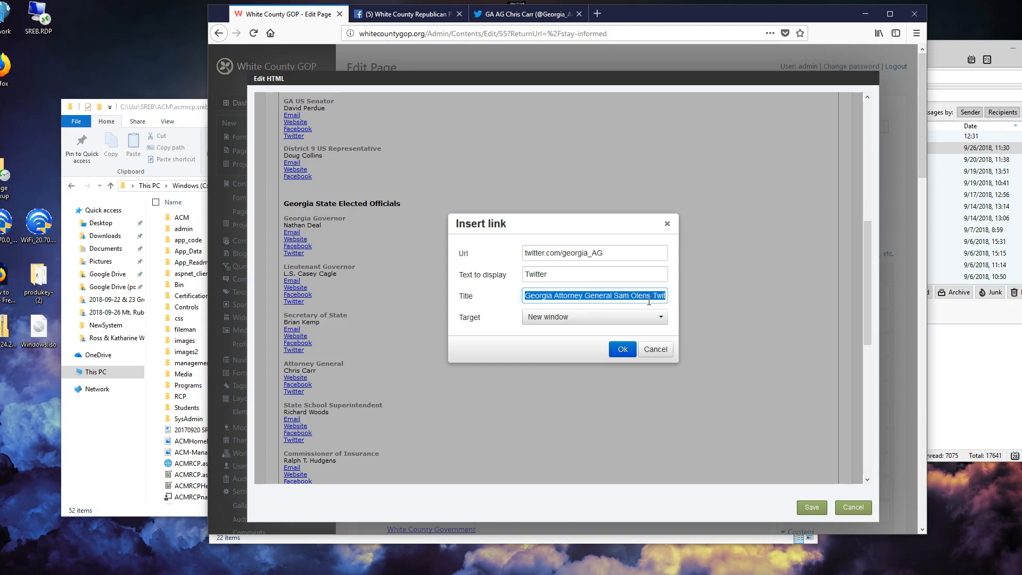
pyautogui.press('BackSpace')
pyautogui.click(635, 349)
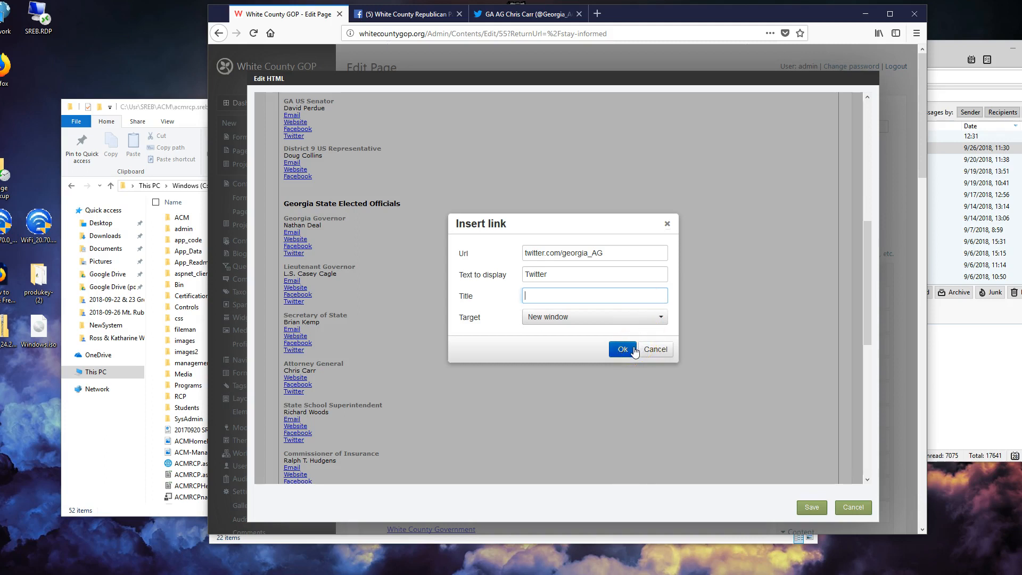
pyautogui.click(634, 349)
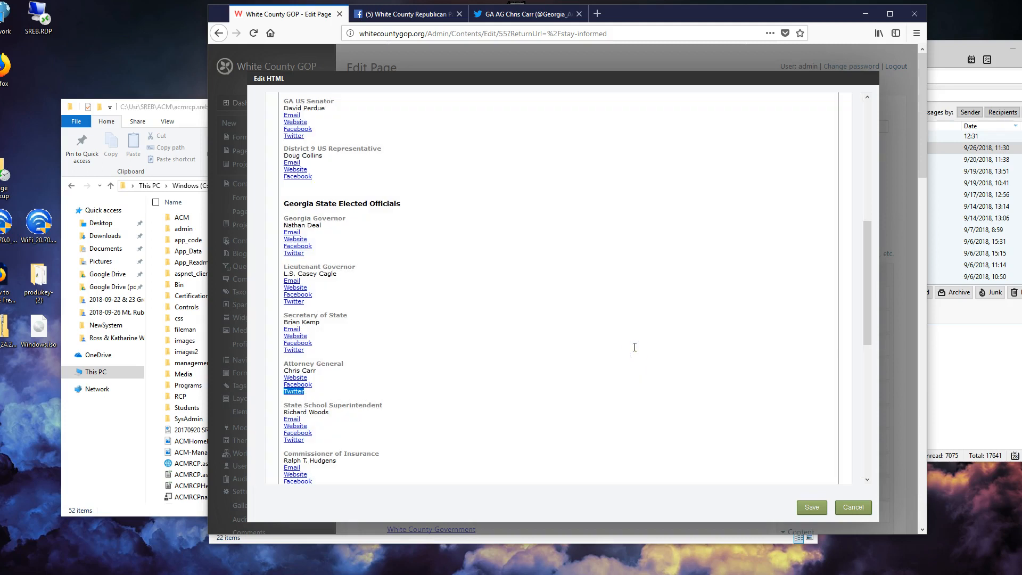
# - Open the link settings of the Attorney General's Facebook entry
pyautogui.click(283, 405)
pyautogui.click(292, 390)
pyautogui.rightClick(298, 383)
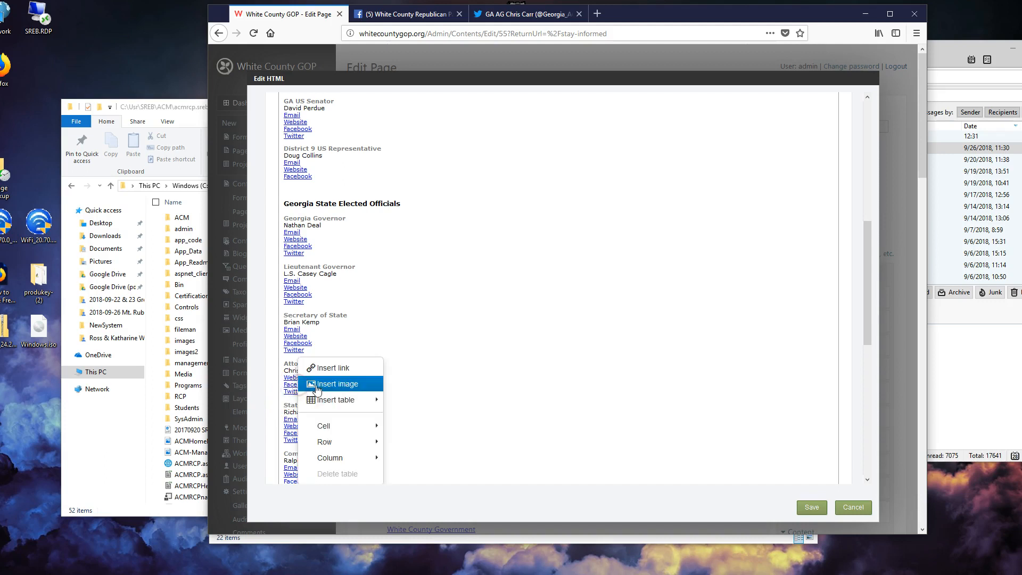
pyautogui.click(331, 368)
pyautogui.click(554, 254)
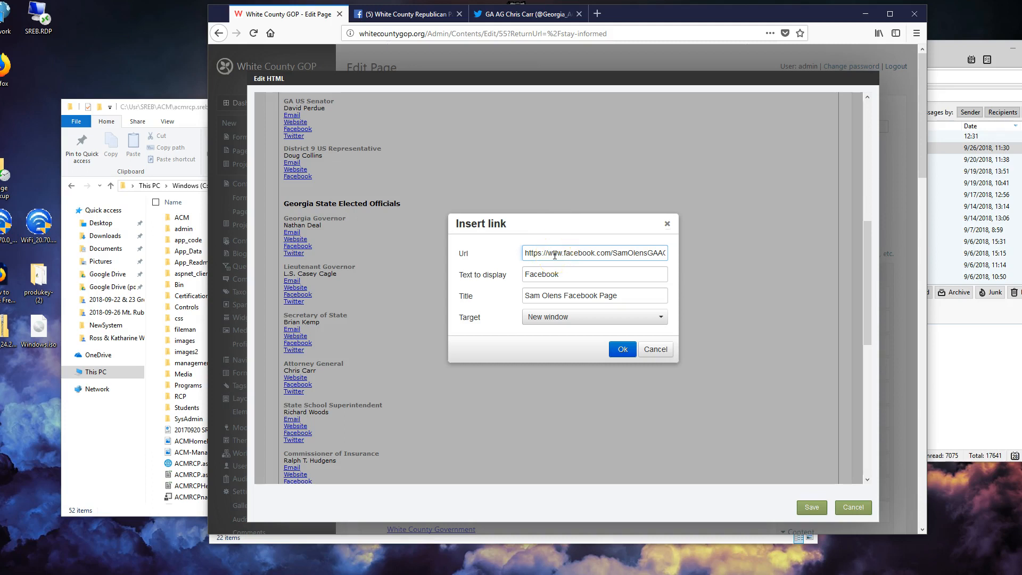
pyautogui.click(530, 16)
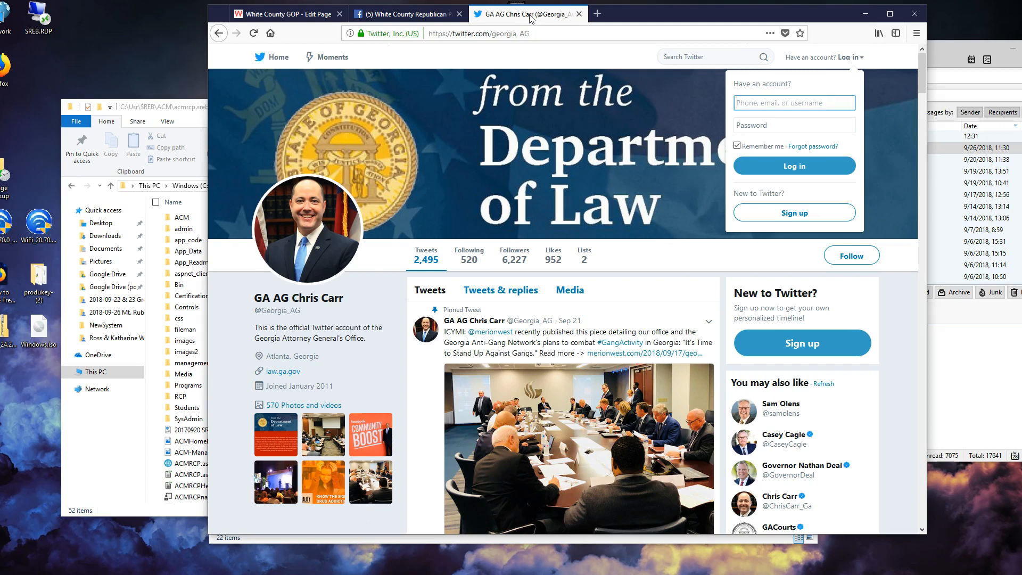
pyautogui.click(438, 15)
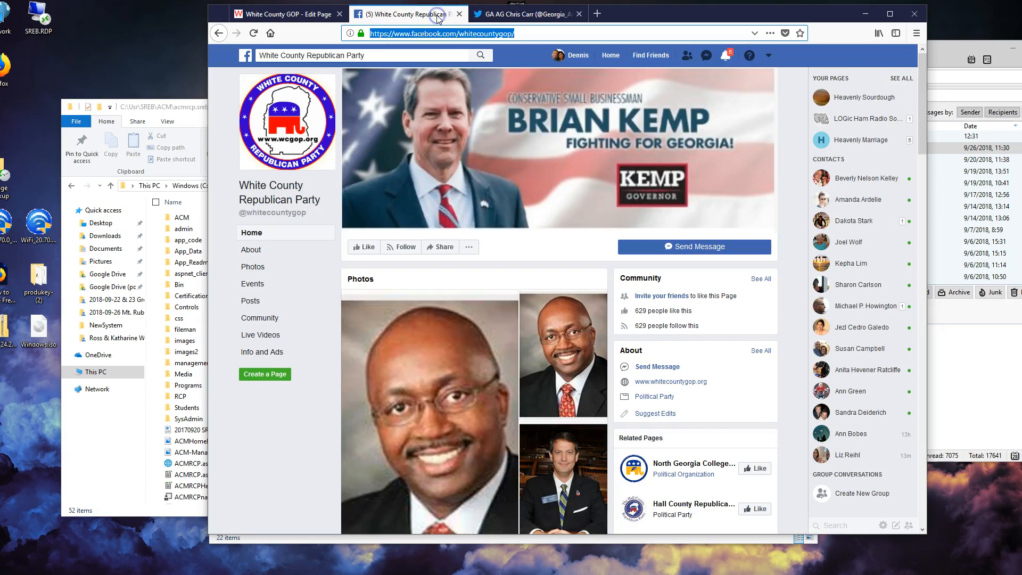
pyautogui.click(498, 16)
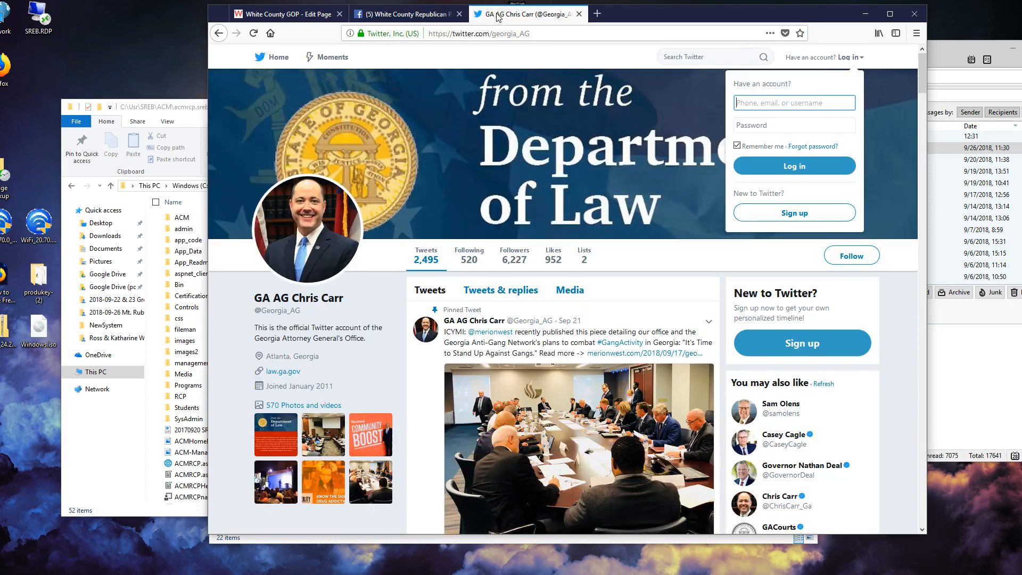
pyautogui.click(429, 15)
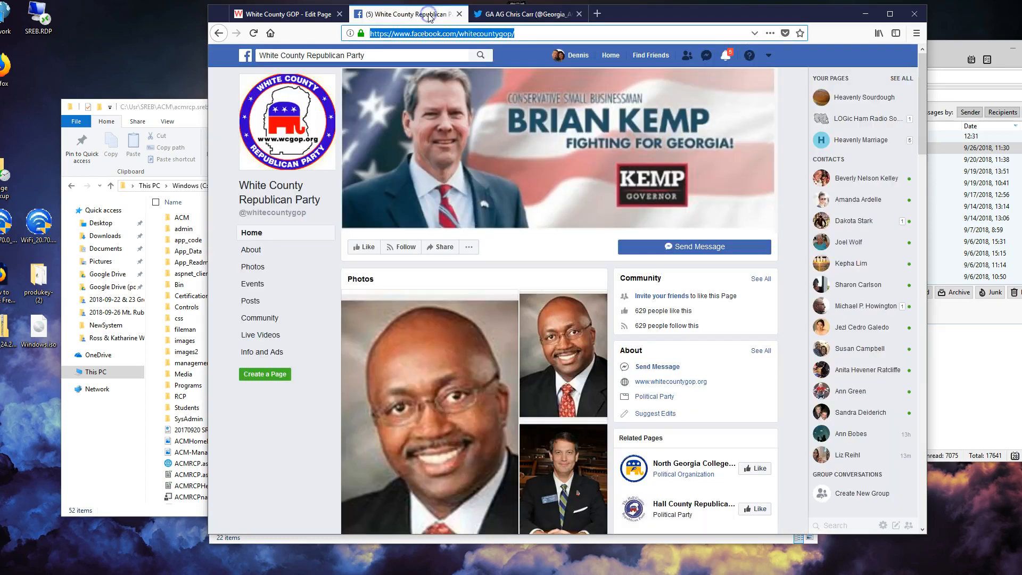
pyautogui.click(368, 53)
pyautogui.write('chris carr')
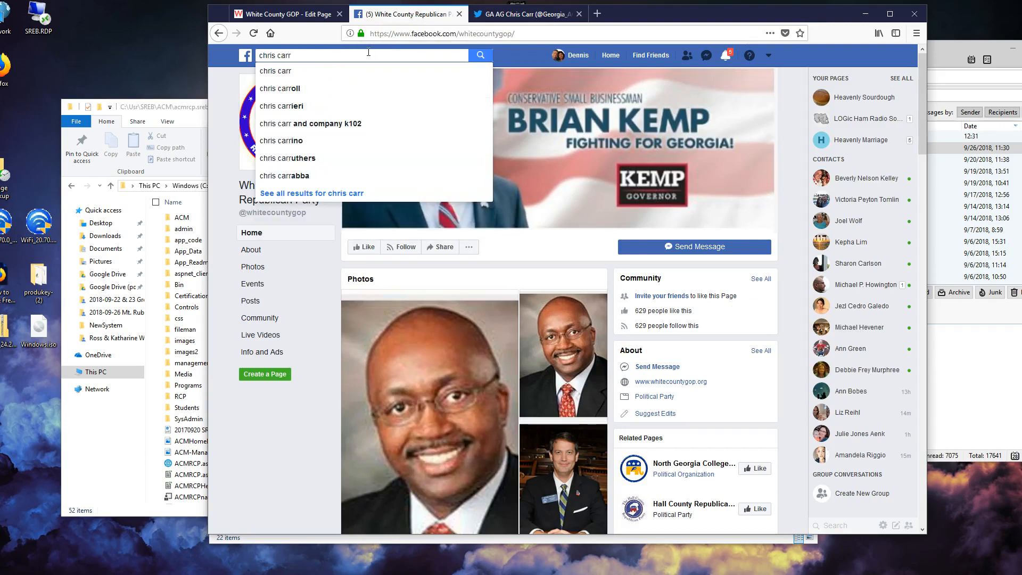
pyautogui.press('Return')
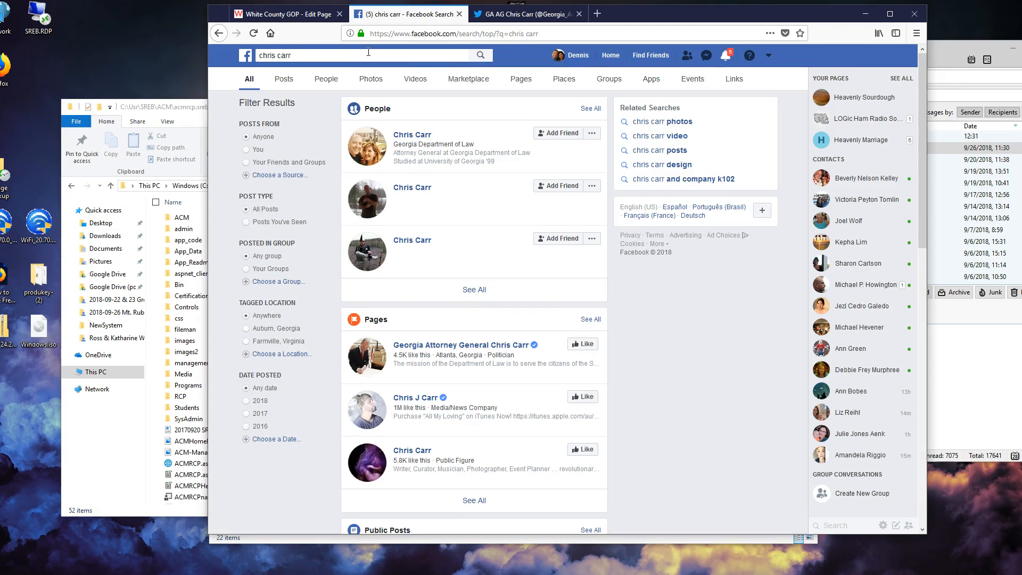
# - Open the Chris Carr profile listed with the Georgia Department of Law and copy its web address
pyautogui.click(416, 136)
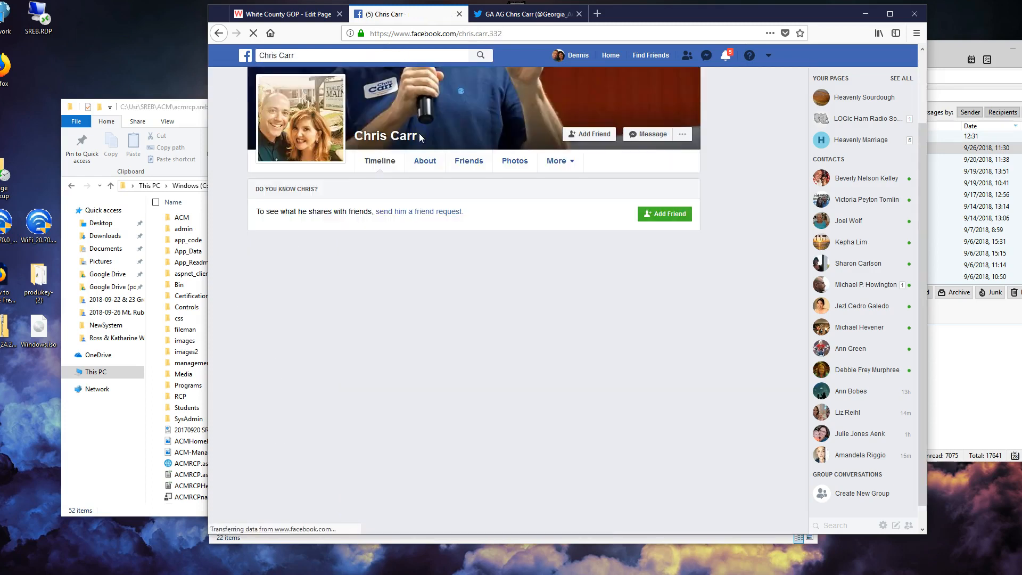
pyautogui.click(528, 35)
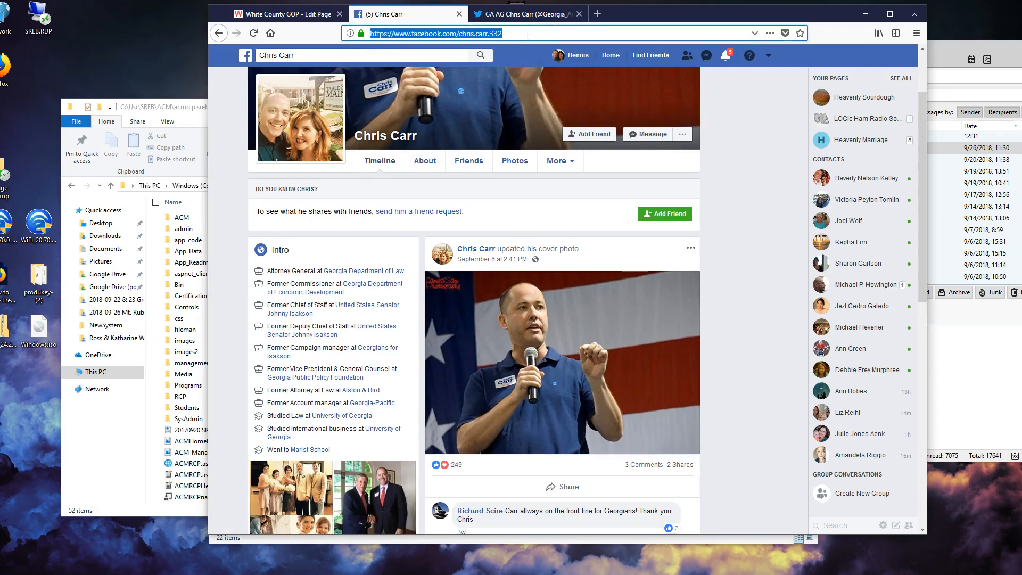
pyautogui.rightClick(484, 38)
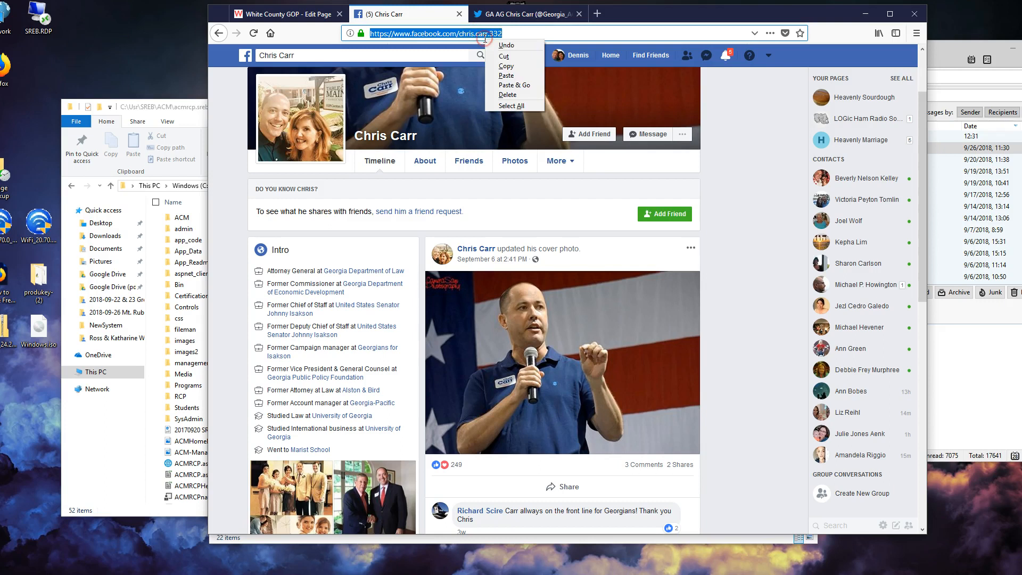
pyautogui.click(503, 66)
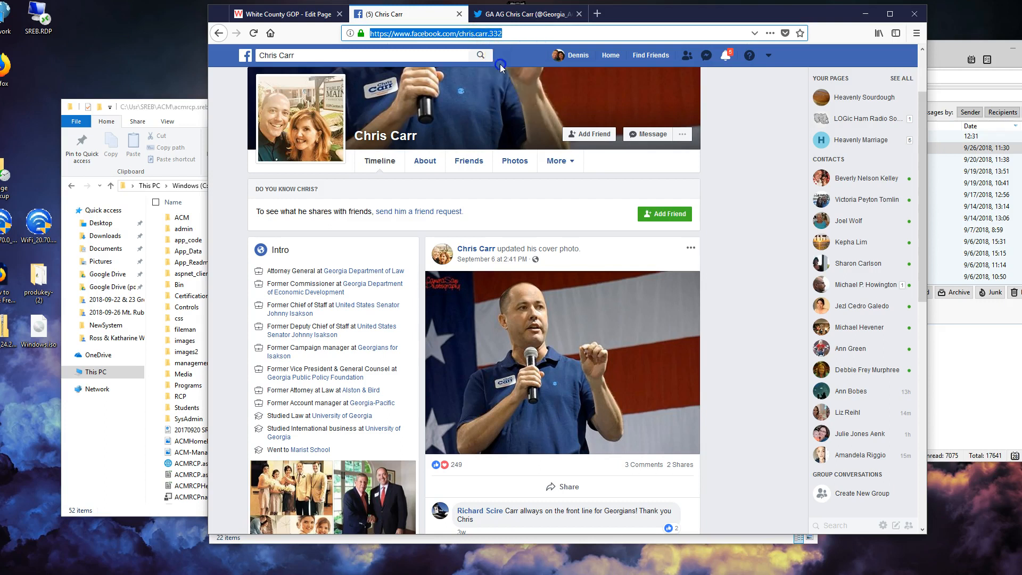
pyautogui.click(305, 16)
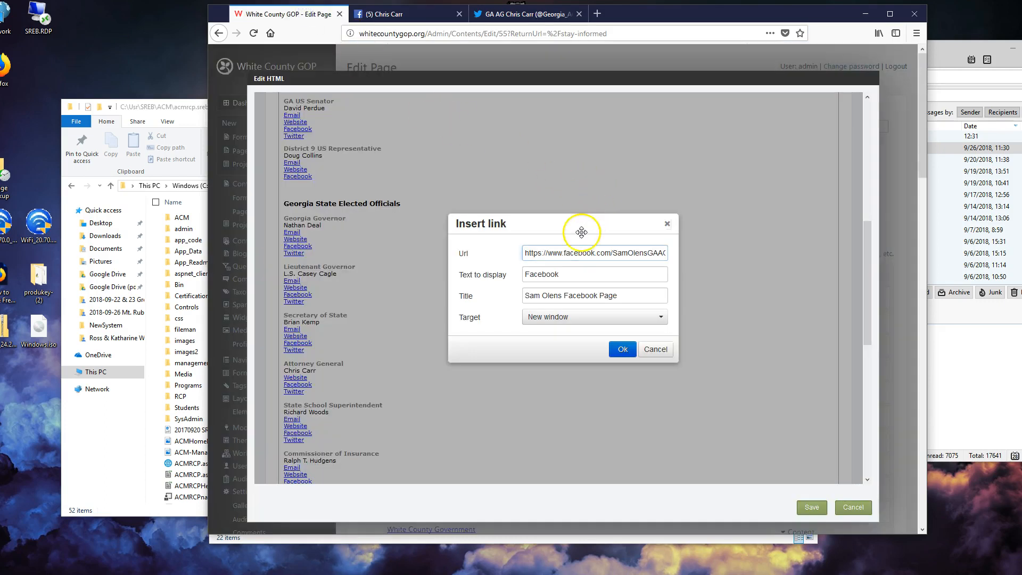
pyautogui.tripleClick(567, 246)
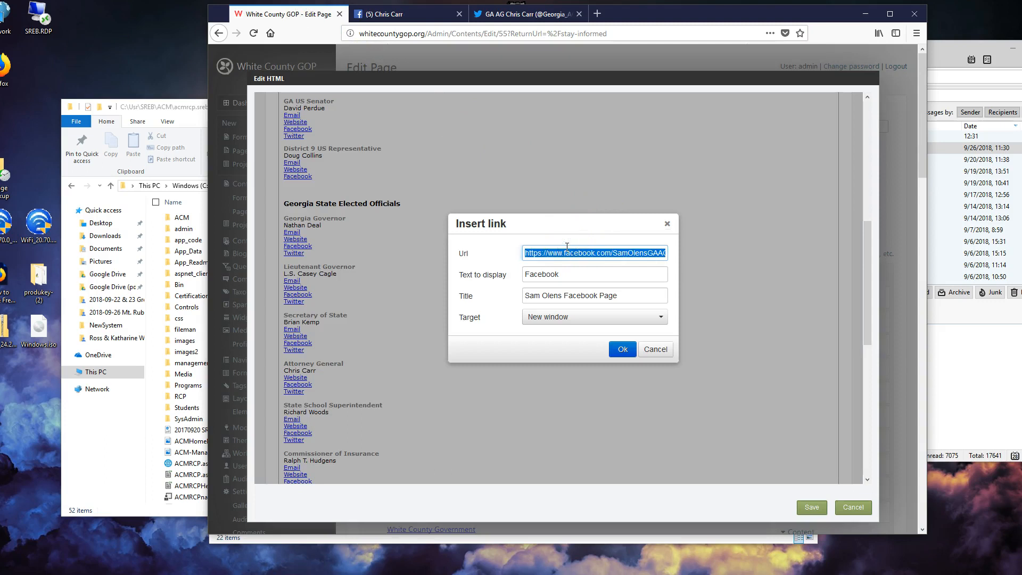
pyautogui.press('BackSpace')
pyautogui.hotkey('ctrl', 'v')
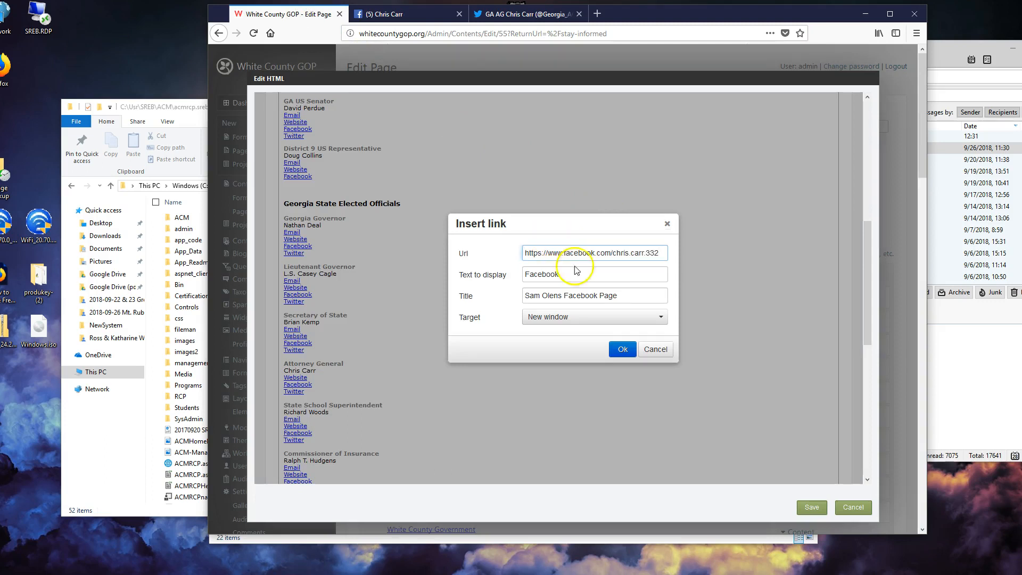
pyautogui.click(563, 295)
pyautogui.moveTo(563, 295); pyautogui.dragTo(513, 289)
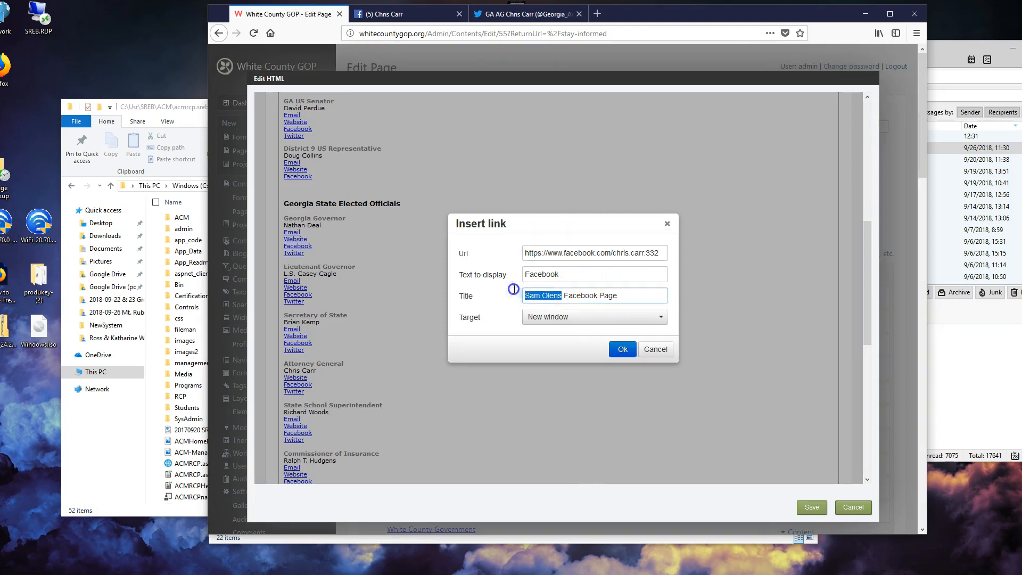
pyautogui.write('Chris Carr')
pyautogui.click(621, 348)
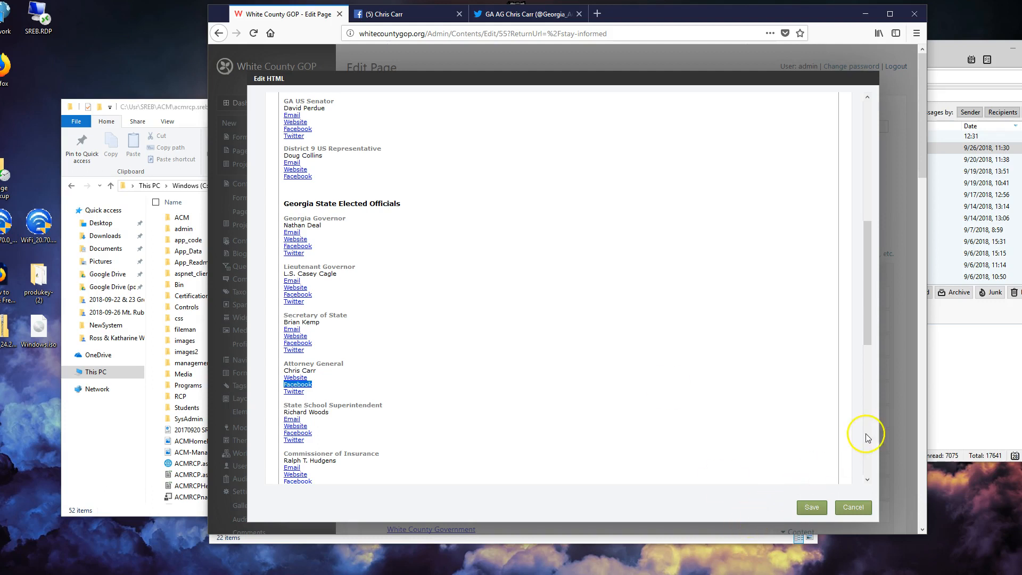
# - Save the edited HTML content and publish the Stay Informed page immediately
pyautogui.click(817, 508)
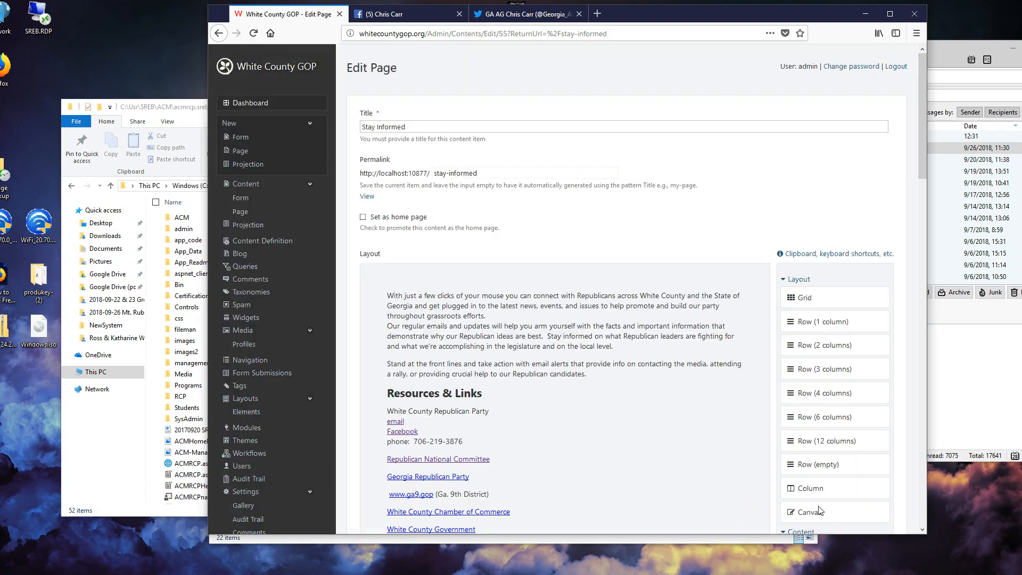
pyautogui.scroll(-15, 728, 390)
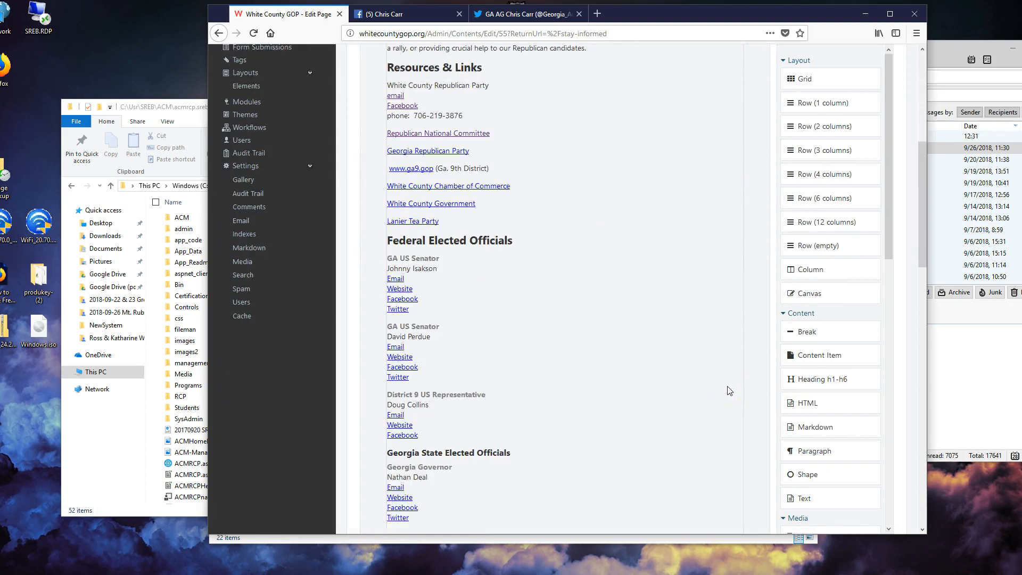
pyautogui.scroll(-7, 728, 390)
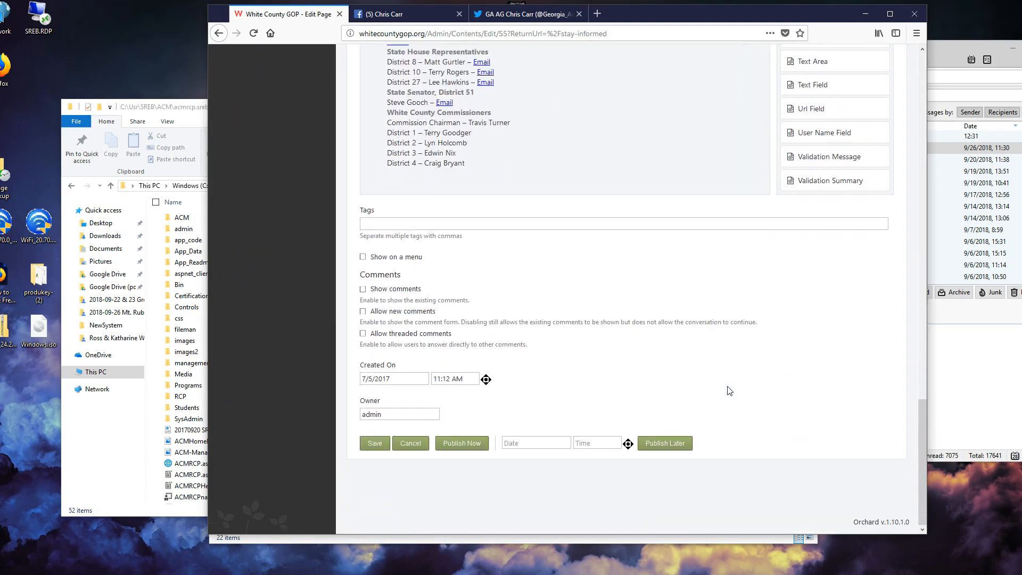
pyautogui.click(475, 442)
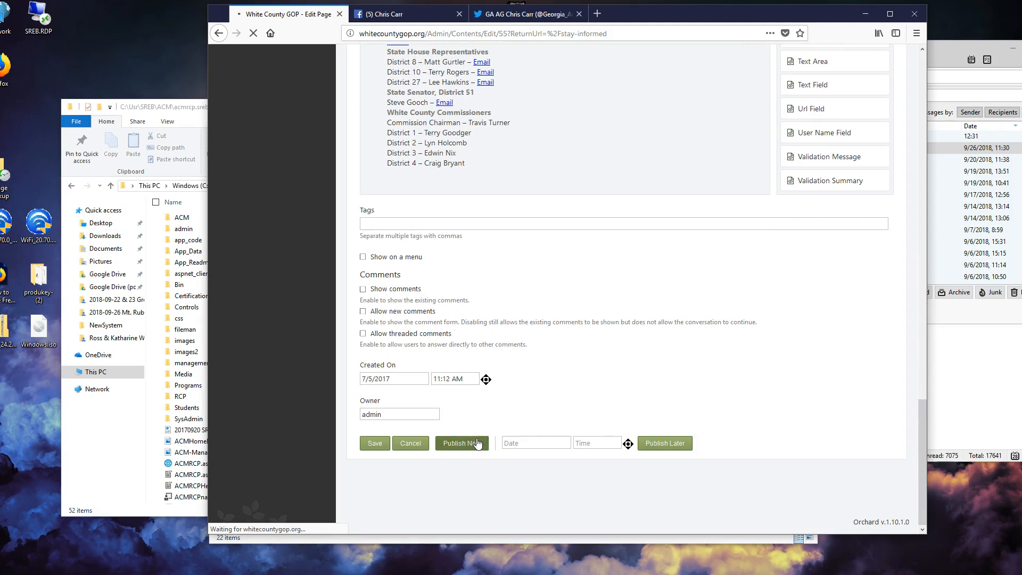
pyautogui.scroll(-1, 478, 443)
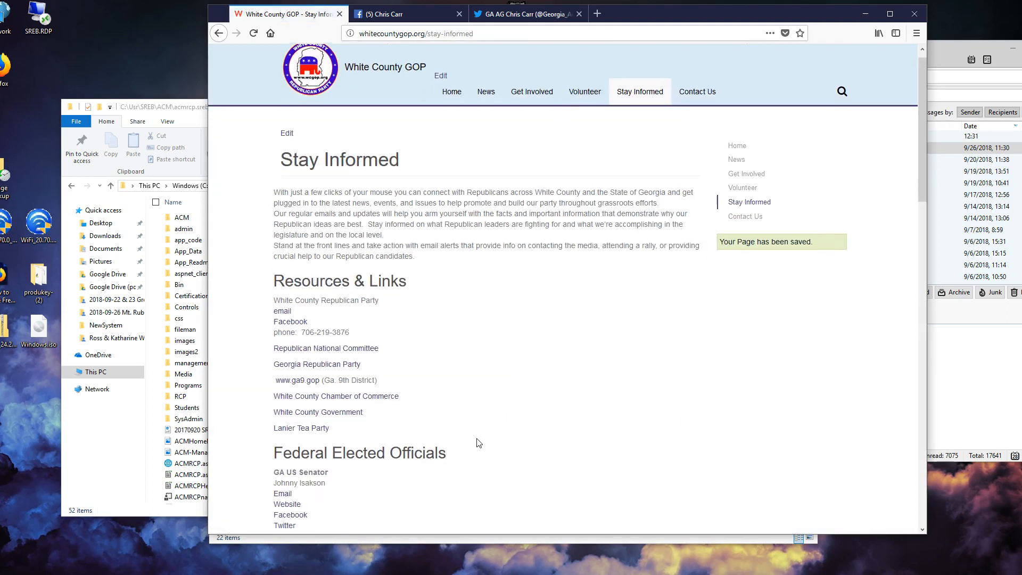
pyautogui.click(283, 272)
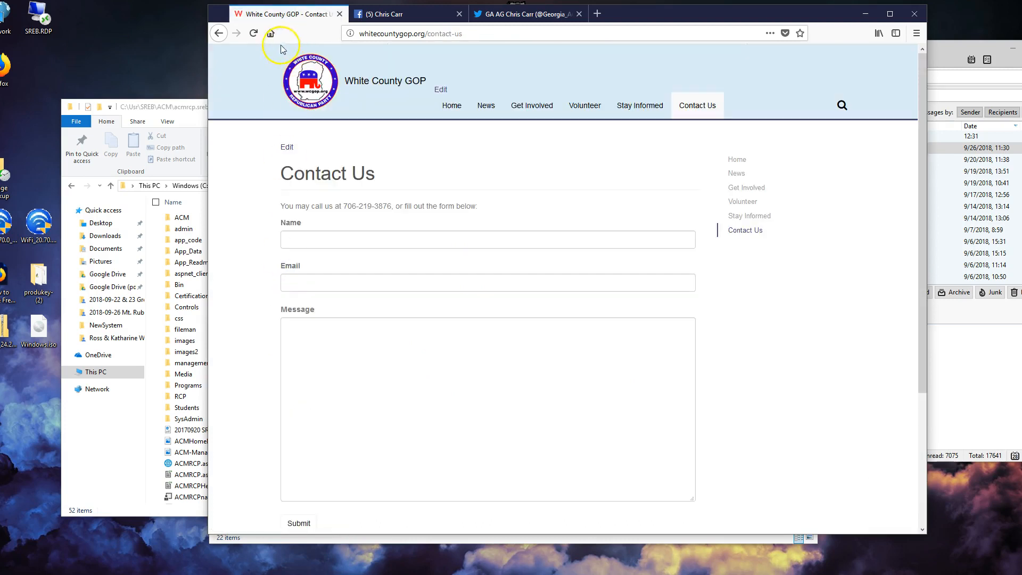
pyautogui.click(224, 37)
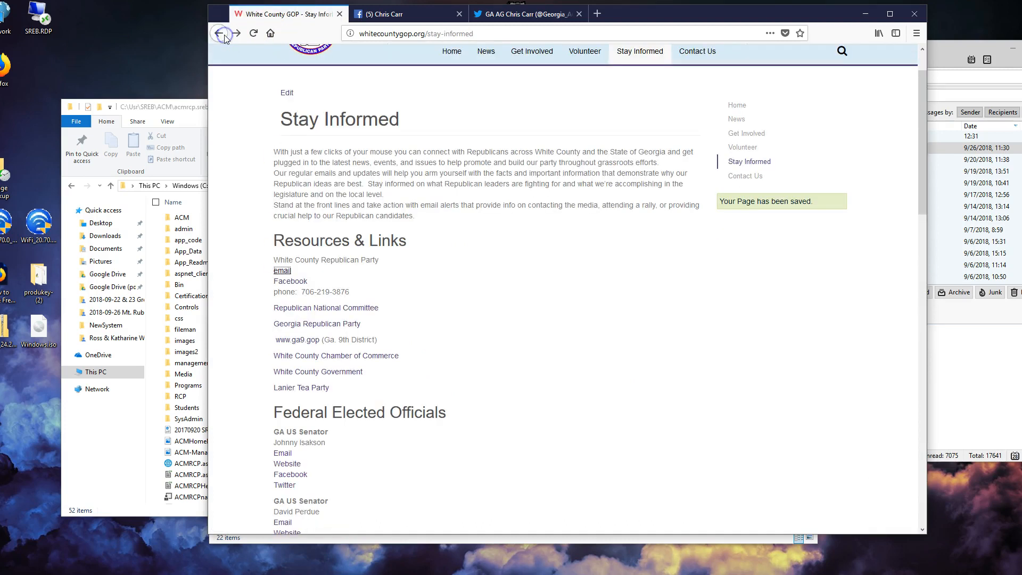
pyautogui.click(292, 280)
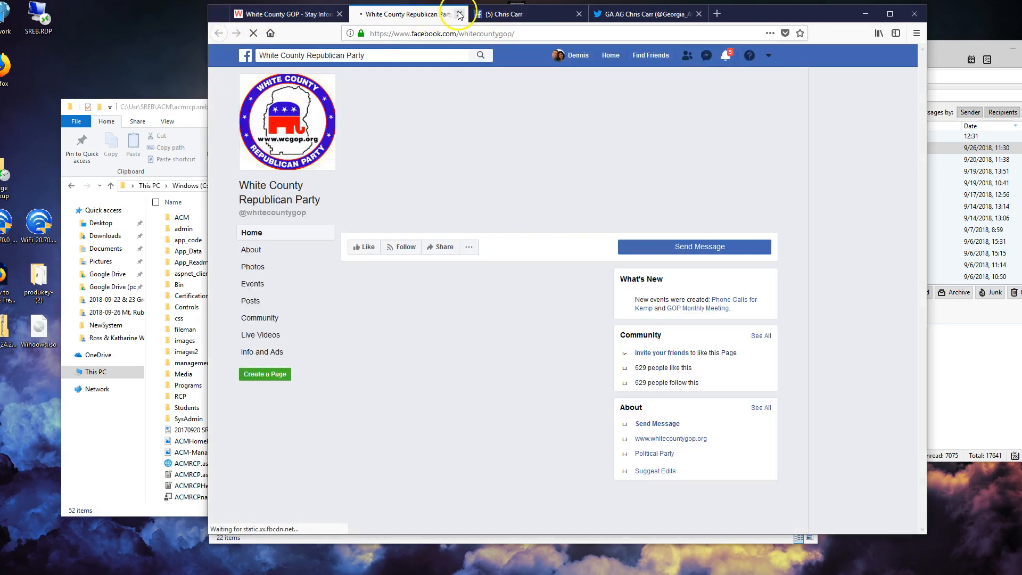
pyautogui.click(458, 14)
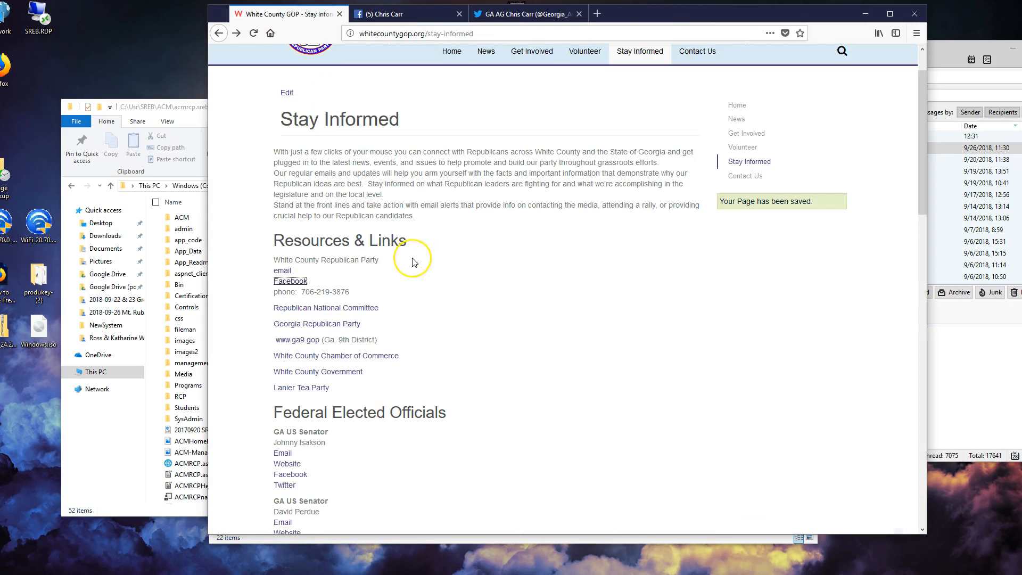
# - Locate the Attorney General's entry on the published page by searching the page text for "carr"
pyautogui.scroll(-3, 412, 260)
pyautogui.scroll(-6, 414, 261)
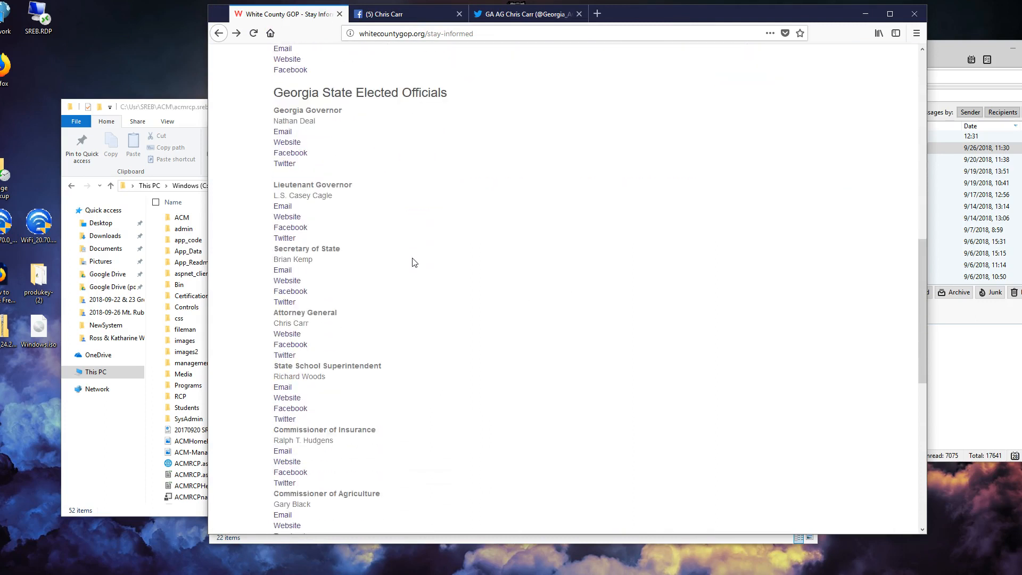
pyautogui.scroll(-3, 414, 262)
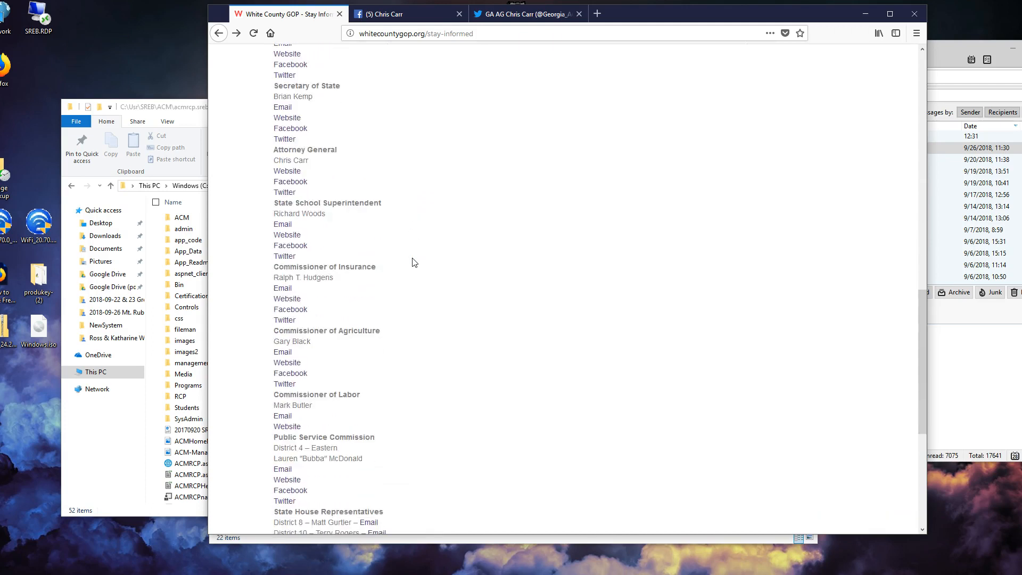
pyautogui.scroll(-4, 414, 262)
pyautogui.scroll(9, 414, 262)
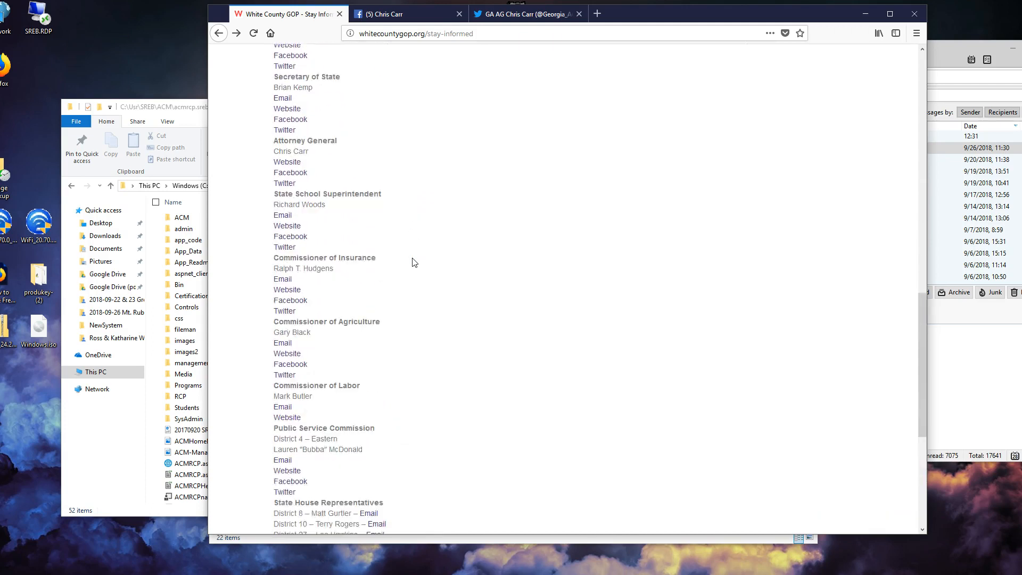
pyautogui.scroll(5, 414, 262)
pyautogui.hotkey('ctrl', 'f')
pyautogui.write('c')
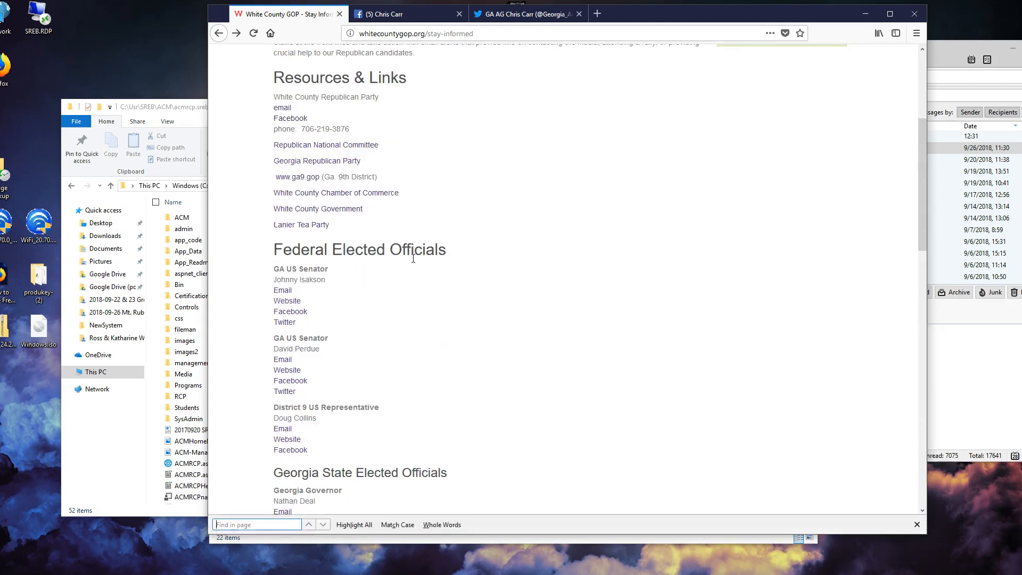
pyautogui.write('arr')
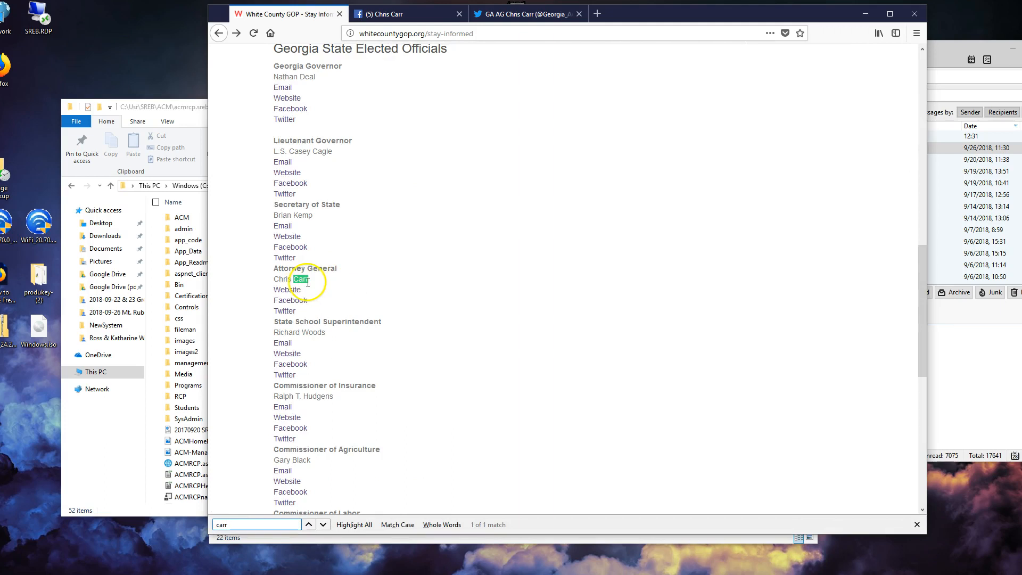
# - Test the Attorney General's Website, Facebook and Twitter links on the published page, closing the Website and Facebook results
pyautogui.click(296, 290)
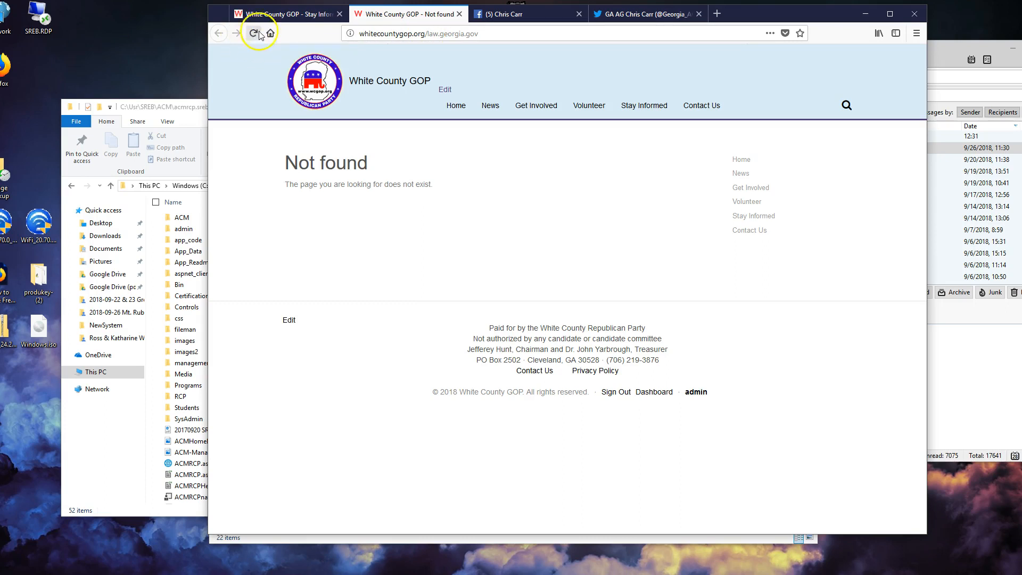
pyautogui.click(459, 14)
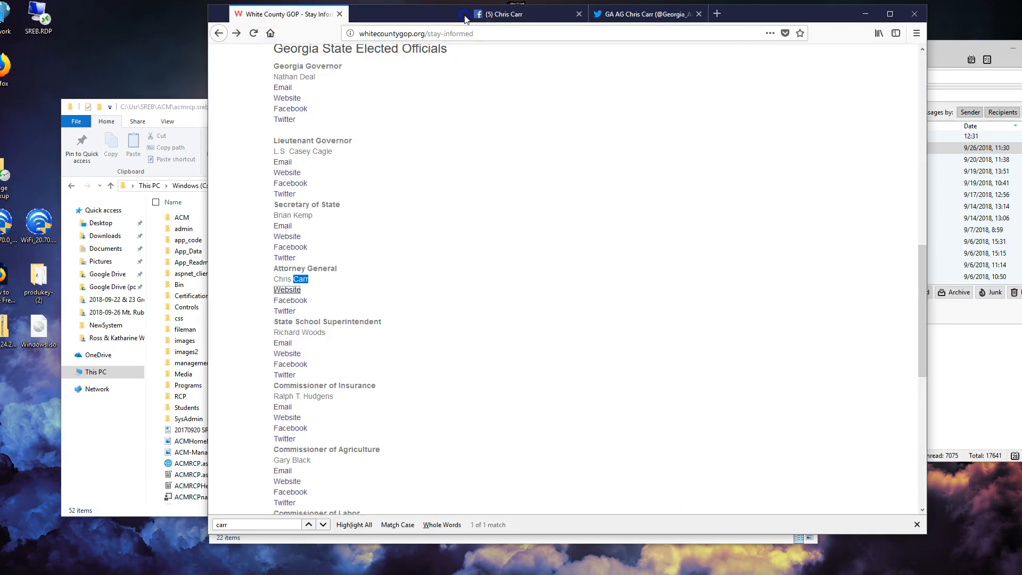
pyautogui.click(296, 301)
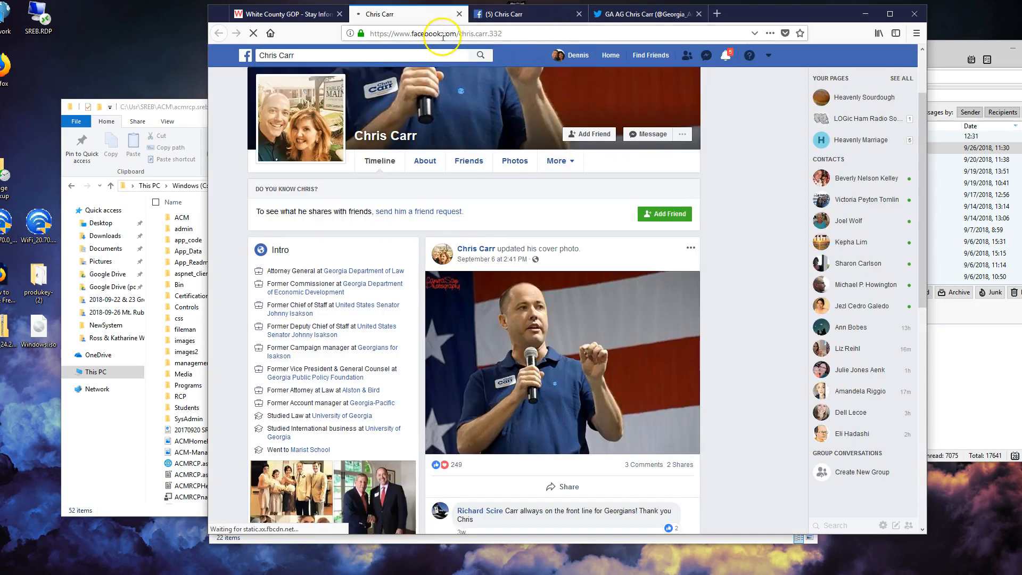
pyautogui.click(459, 15)
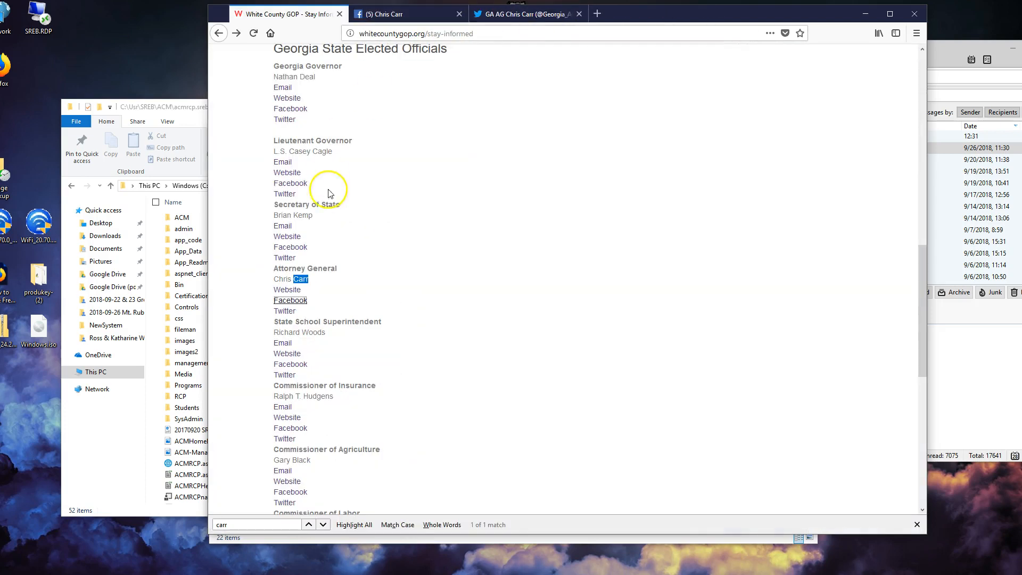
pyautogui.click(285, 310)
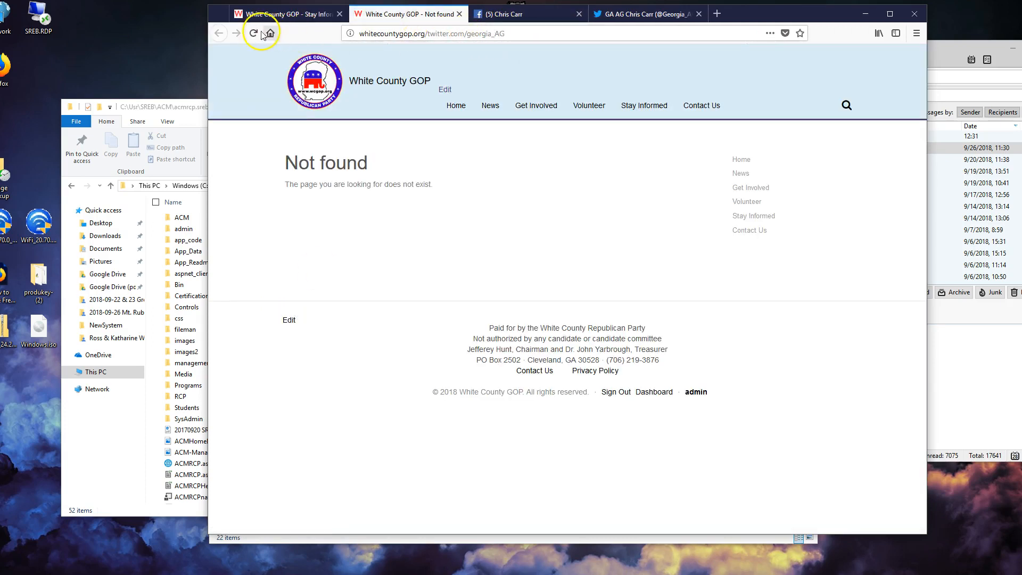
# - Go back to the published Stay Informed page and open it for editing
pyautogui.click(275, 16)
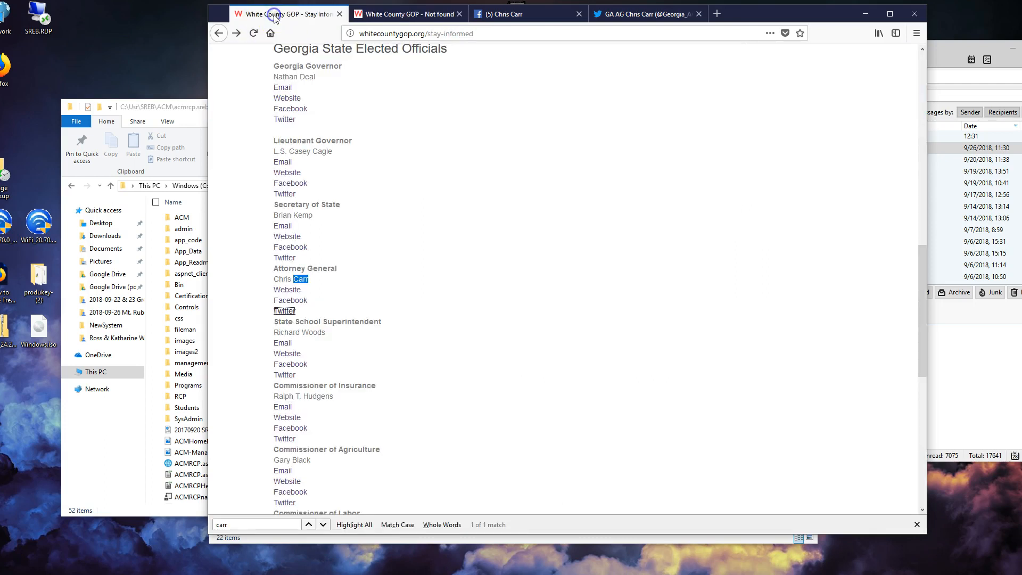
pyautogui.scroll(10, 433, 205)
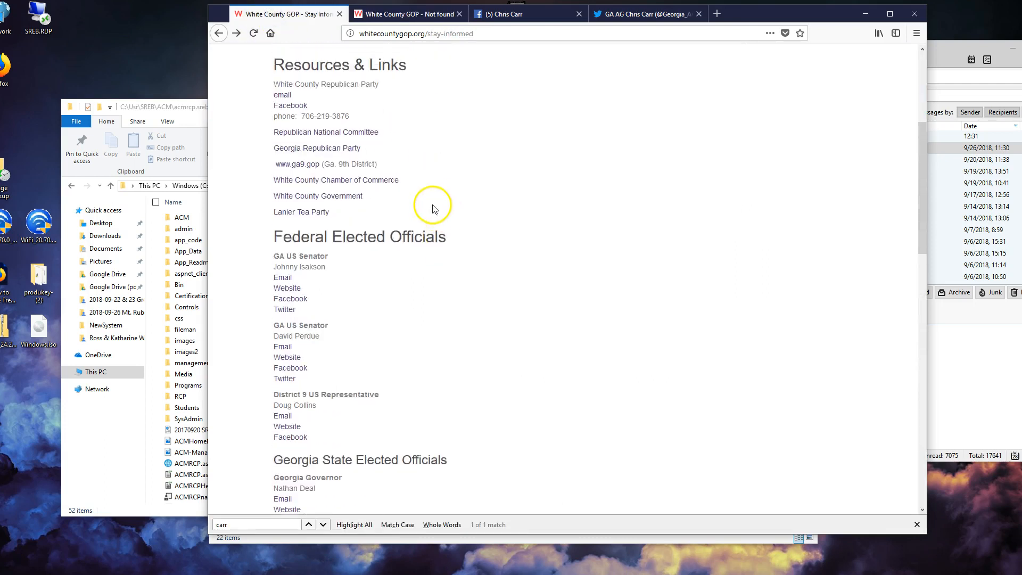
pyautogui.scroll(-5, 433, 205)
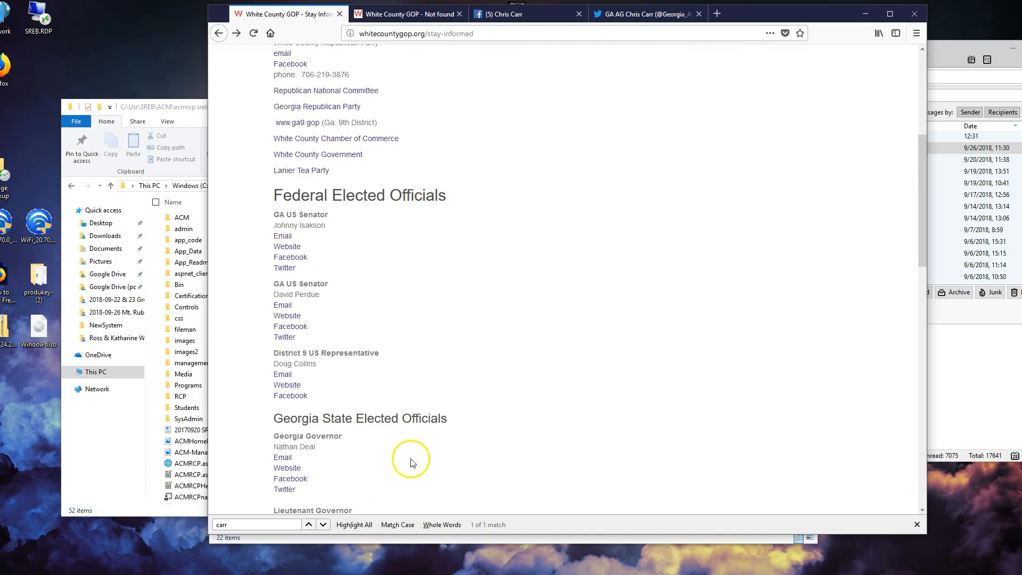
pyautogui.scroll(-4, 410, 461)
pyautogui.scroll(-2, 414, 465)
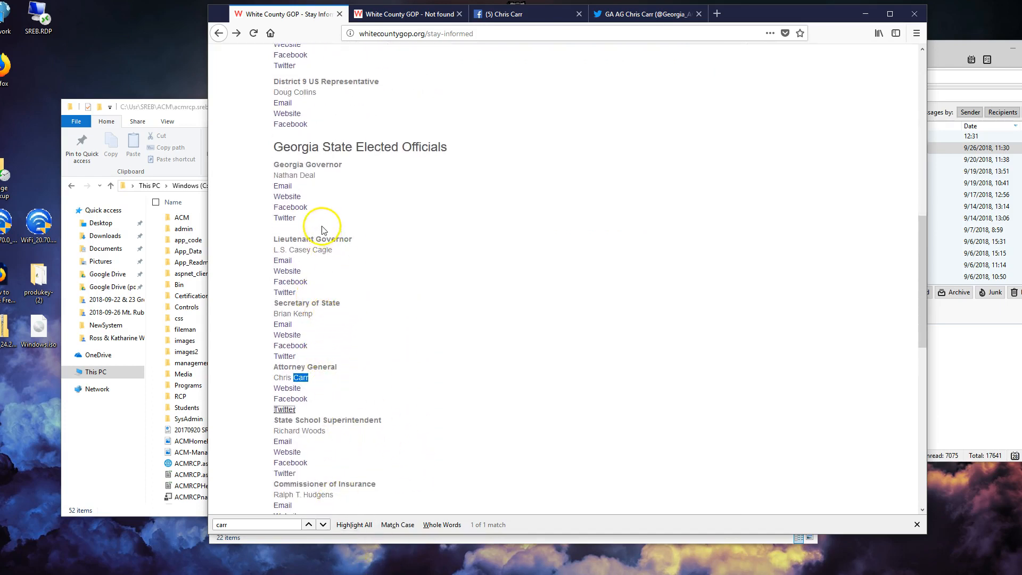
pyautogui.scroll(5, 323, 227)
pyautogui.scroll(5, 323, 227)
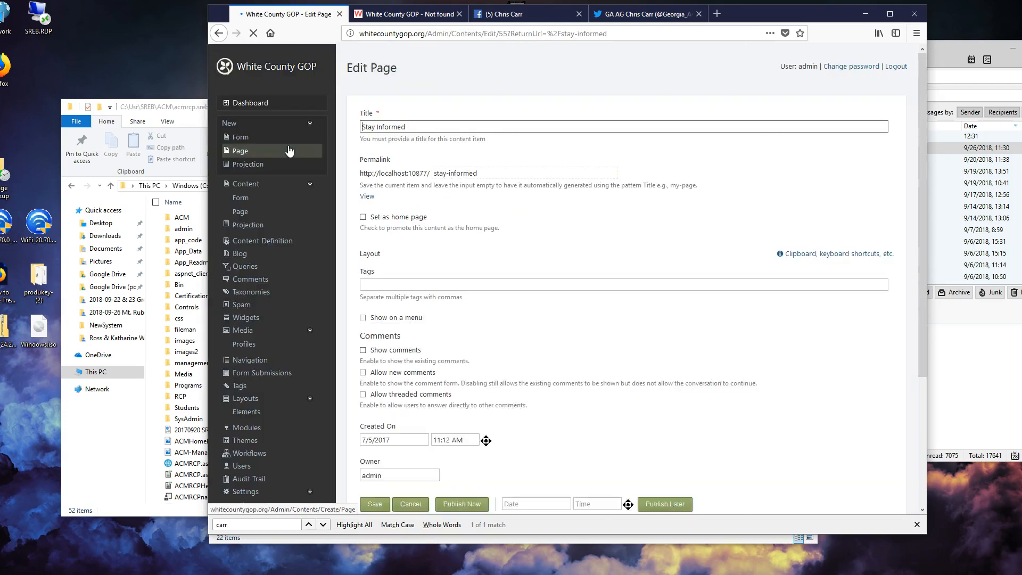
# - Open the layout's HTML element for editing and go to the Attorney General's entry under Georgia State Elected Officials
pyautogui.scroll(-4, 513, 269)
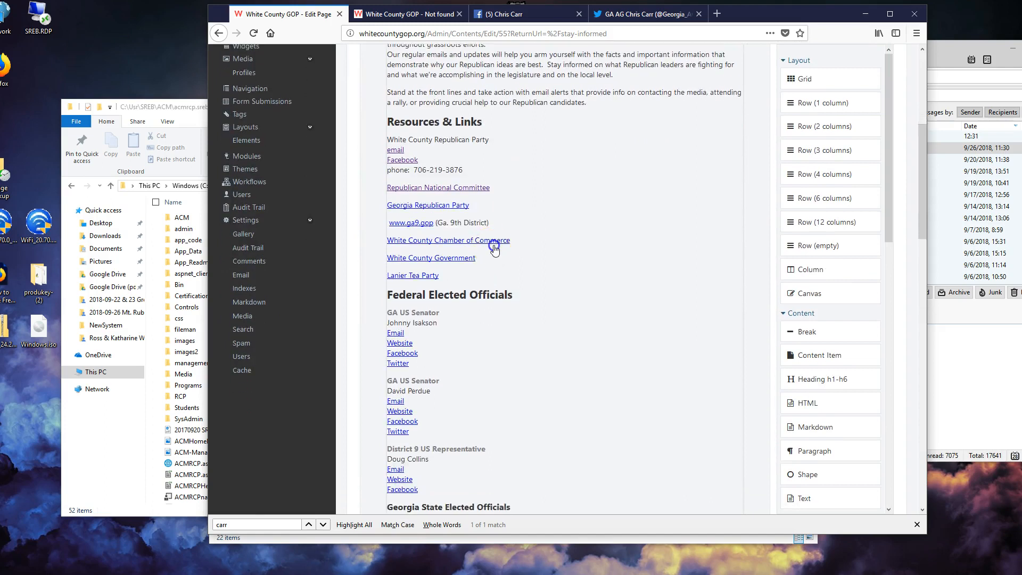
pyautogui.click(496, 248)
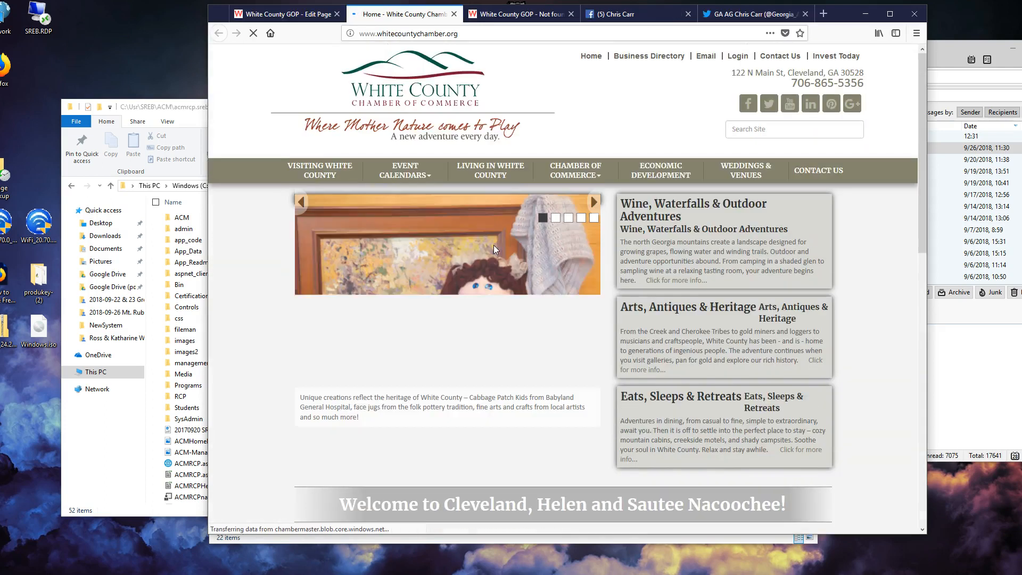
pyautogui.click(294, 16)
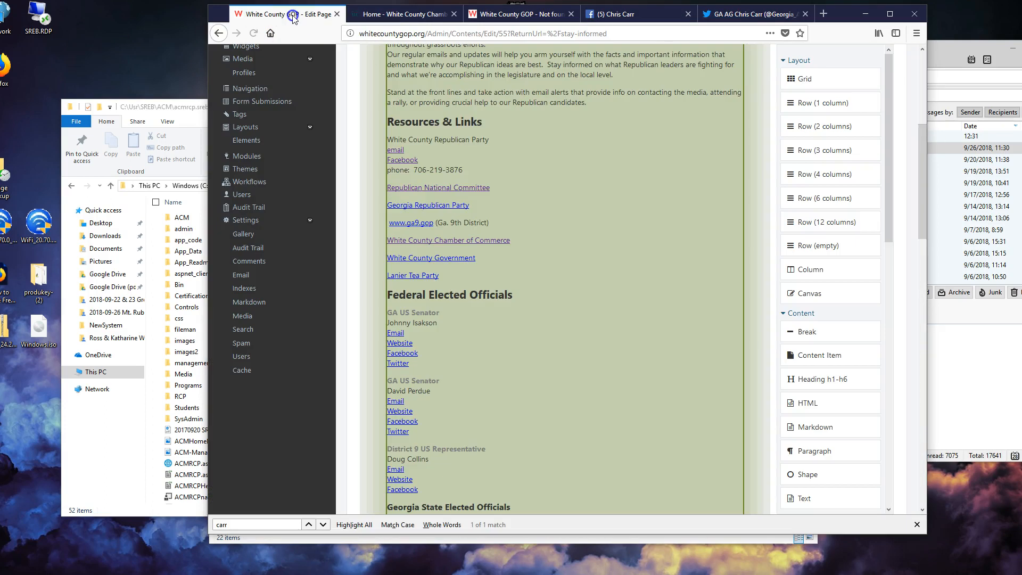
pyautogui.scroll(3, 441, 148)
pyautogui.click(425, 202)
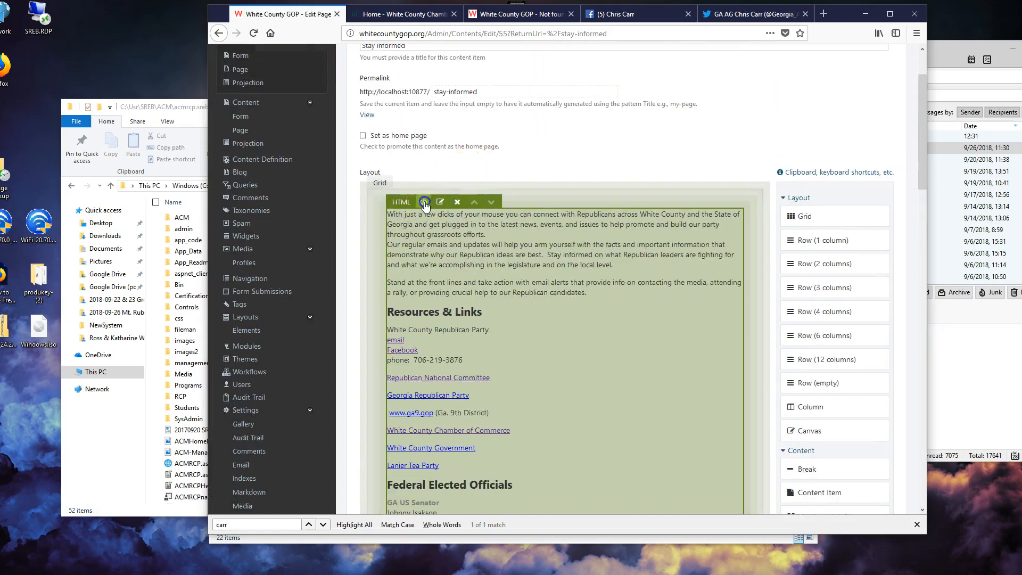
pyautogui.scroll(-3, 424, 207)
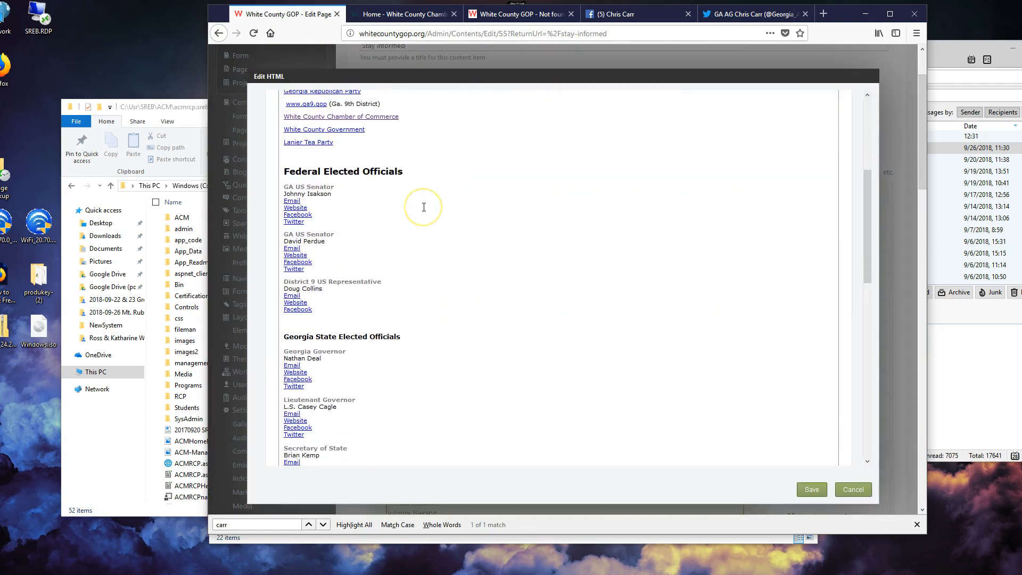
pyautogui.scroll(-2, 424, 207)
pyautogui.scroll(-2, 423, 207)
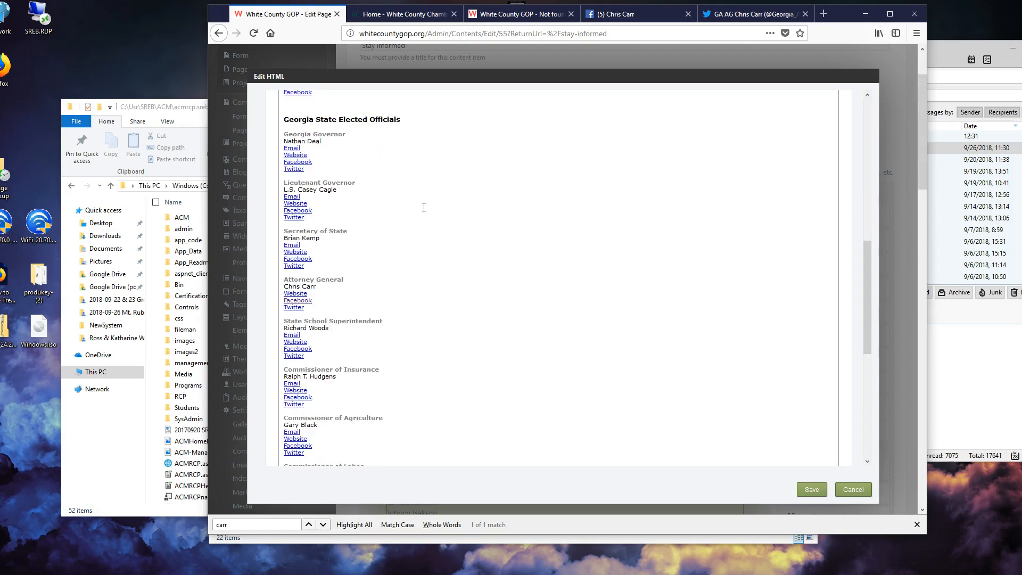
# - Try removing the blank lines below the Secretary of State, Lieutenant Governor and Governor entries, undoing each removal
pyautogui.click(335, 266)
pyautogui.press('Delete')
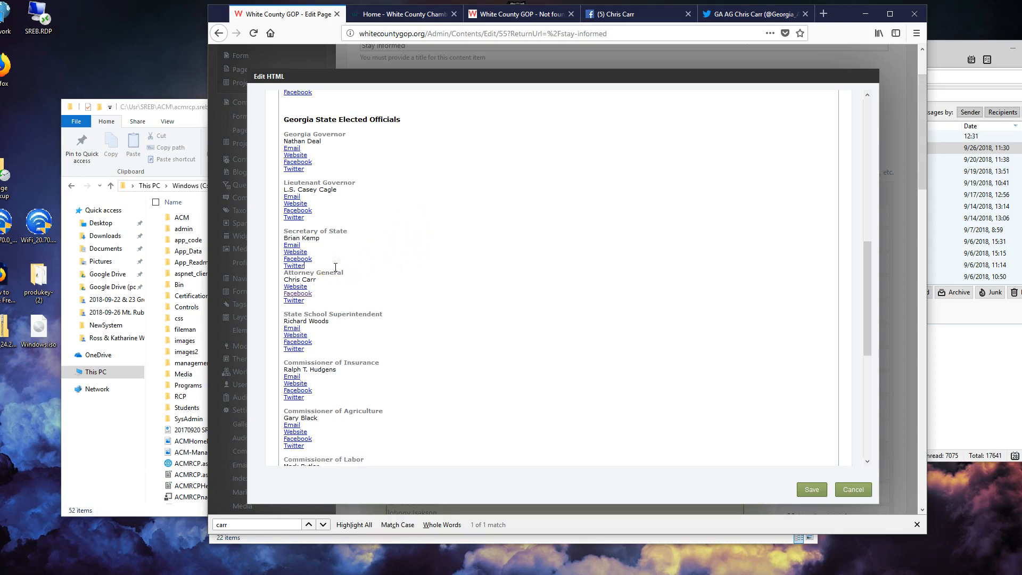
pyautogui.hotkey('ctrl', 'z')
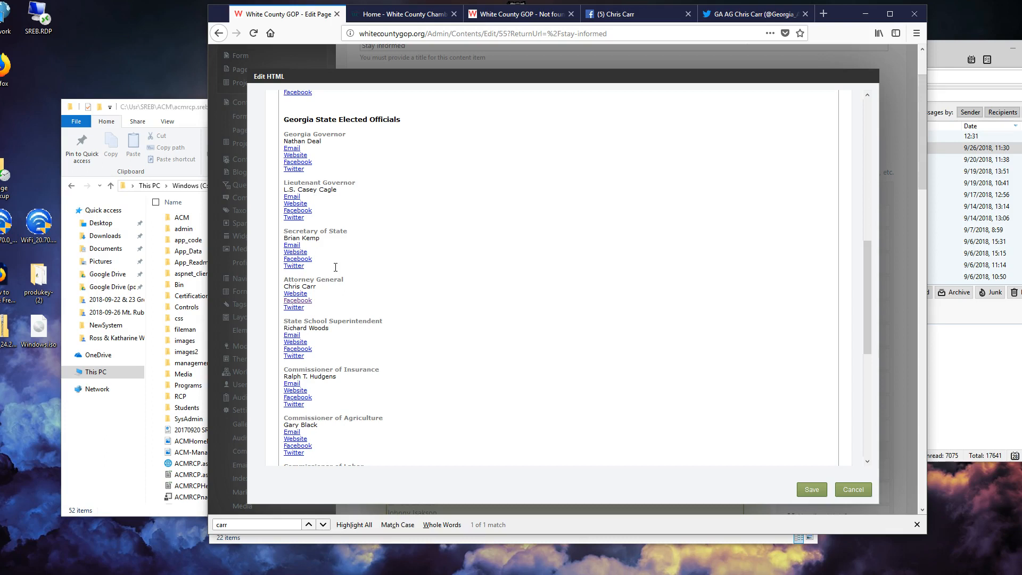
pyautogui.click(324, 219)
pyautogui.press('Delete')
pyautogui.hotkey('ctrl', 'z')
pyautogui.click(321, 170)
pyautogui.press('Delete')
pyautogui.hotkey('ctrl', 'z')
pyautogui.scroll(3, 322, 170)
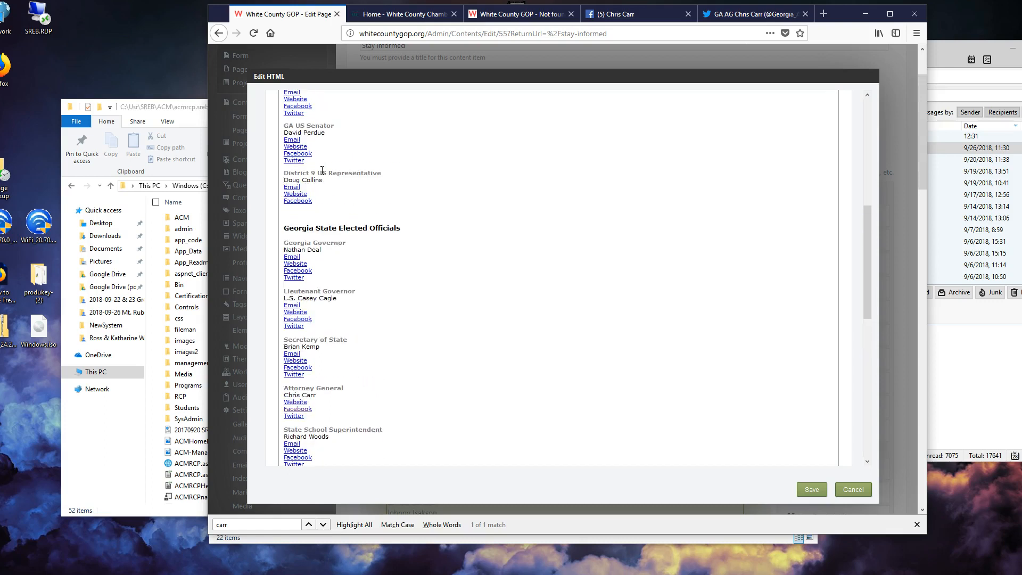
pyautogui.scroll(-5, 322, 170)
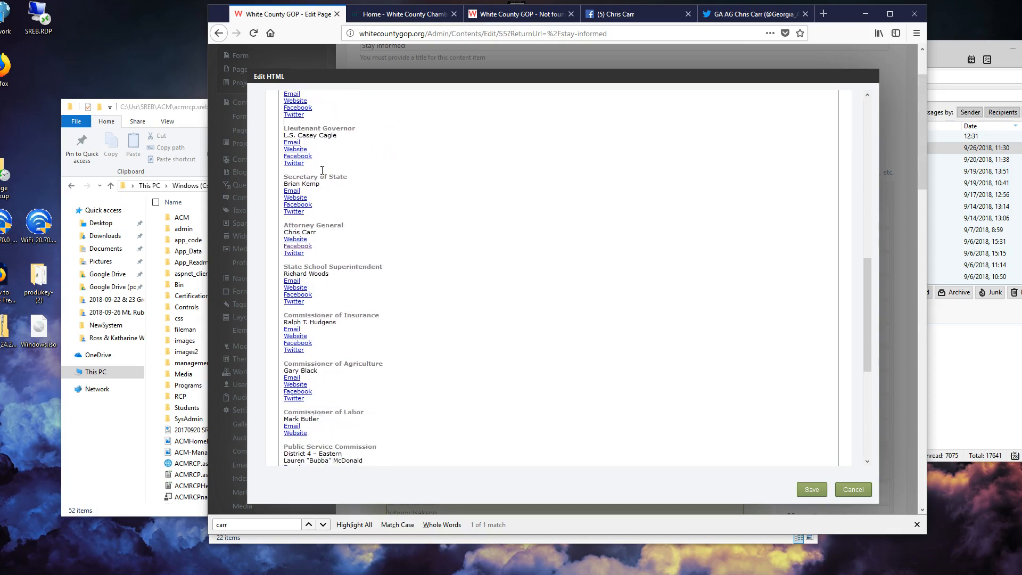
pyautogui.rightClick(298, 243)
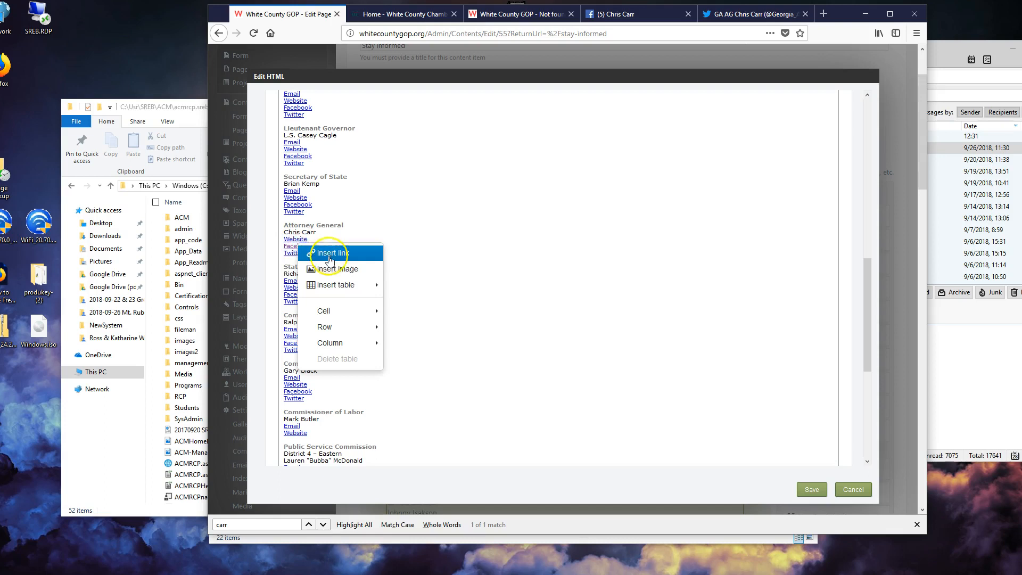
pyautogui.click(330, 253)
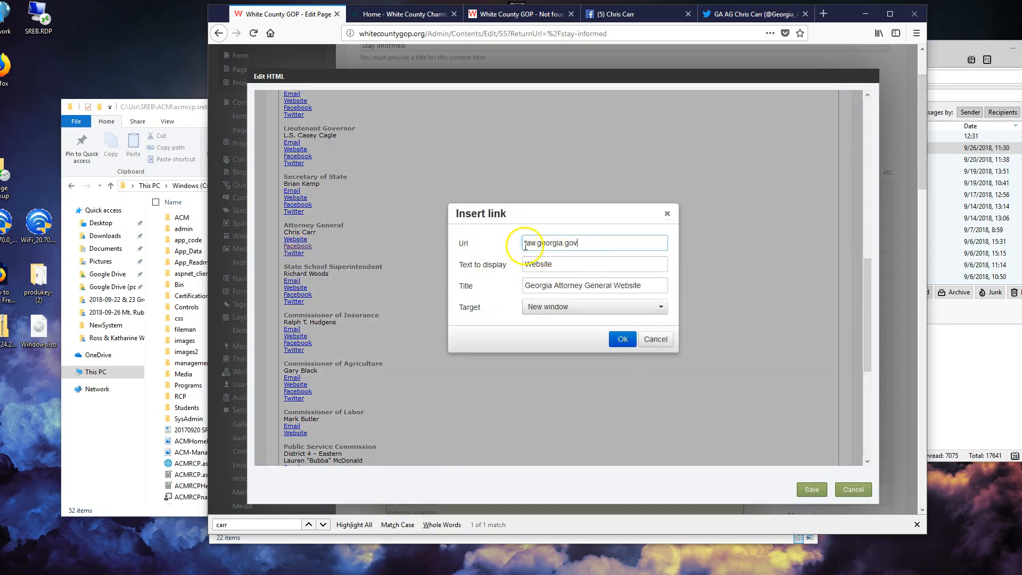
pyautogui.write('http://')
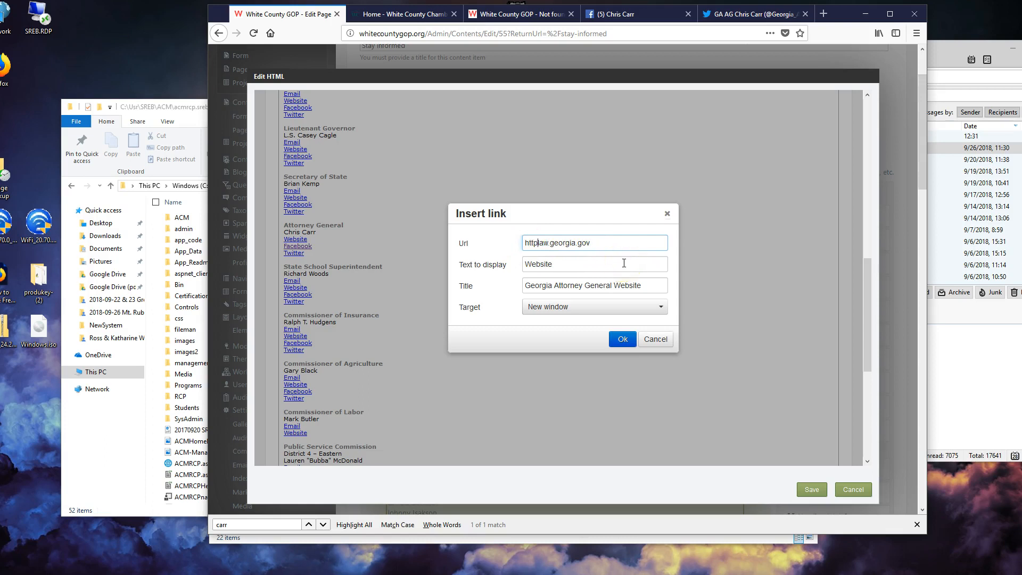
pyautogui.click(622, 339)
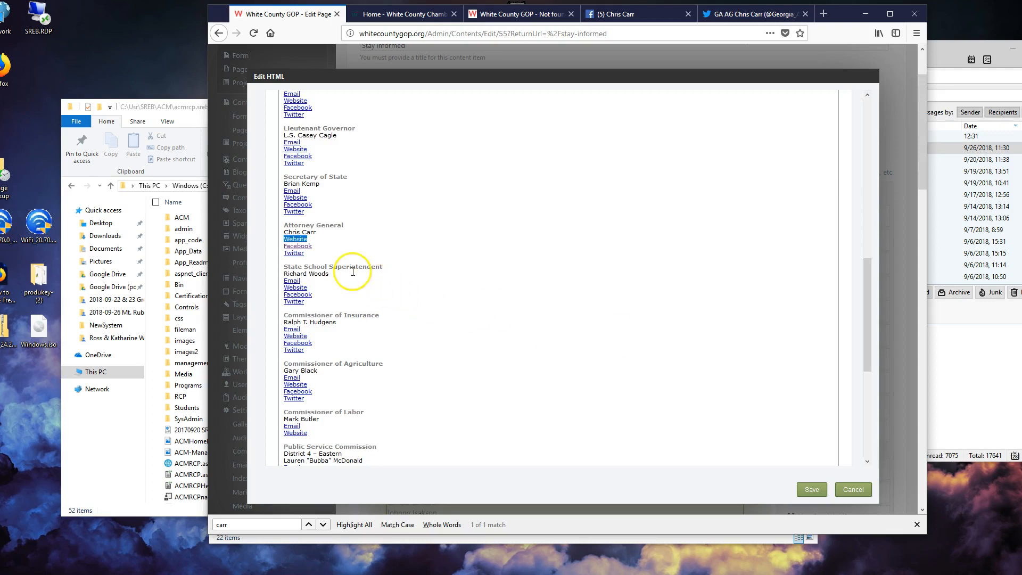
pyautogui.click(299, 252)
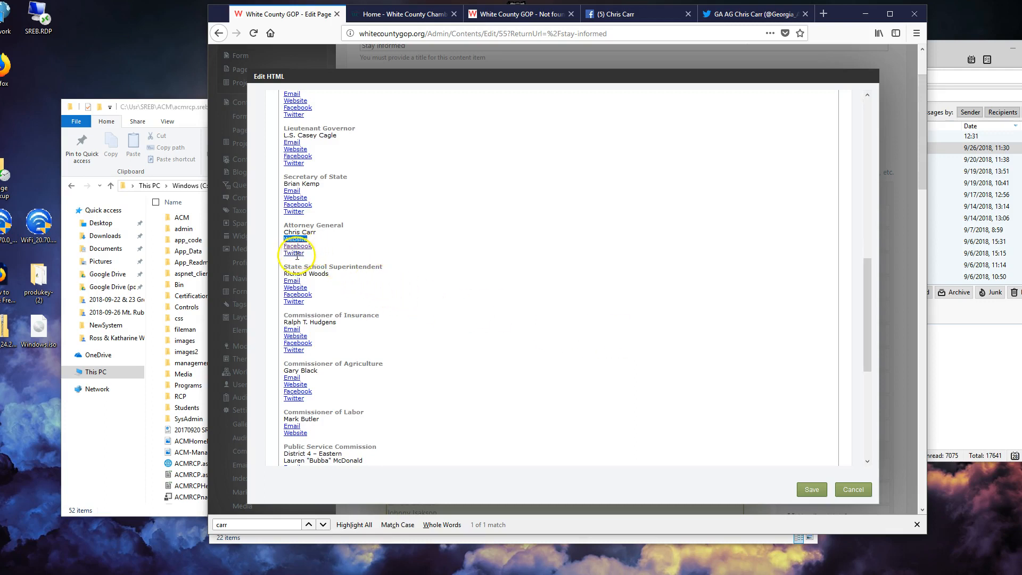
pyautogui.rightClick(297, 256)
pyautogui.click(332, 274)
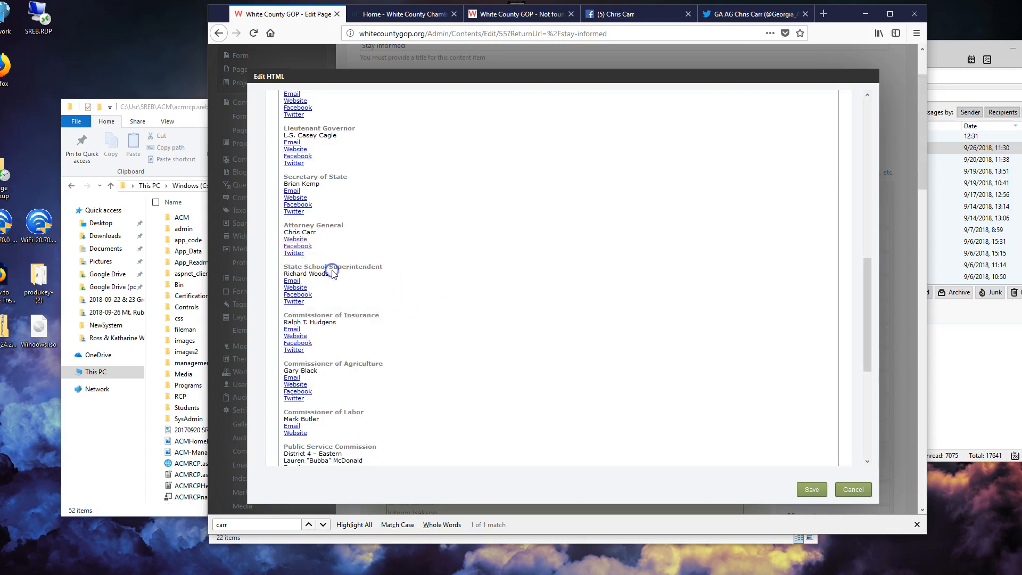
pyautogui.click(525, 245)
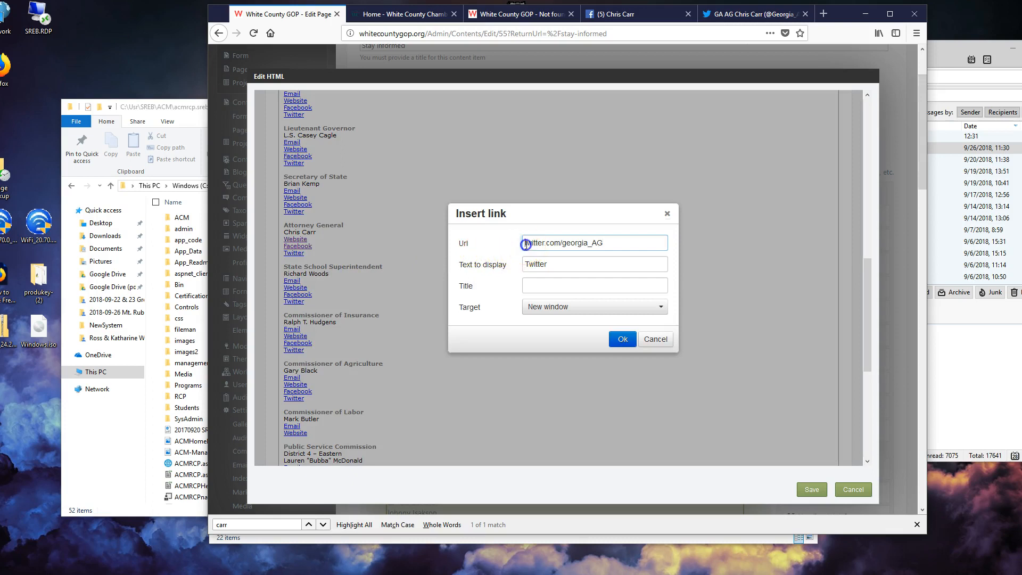
pyautogui.write('http://')
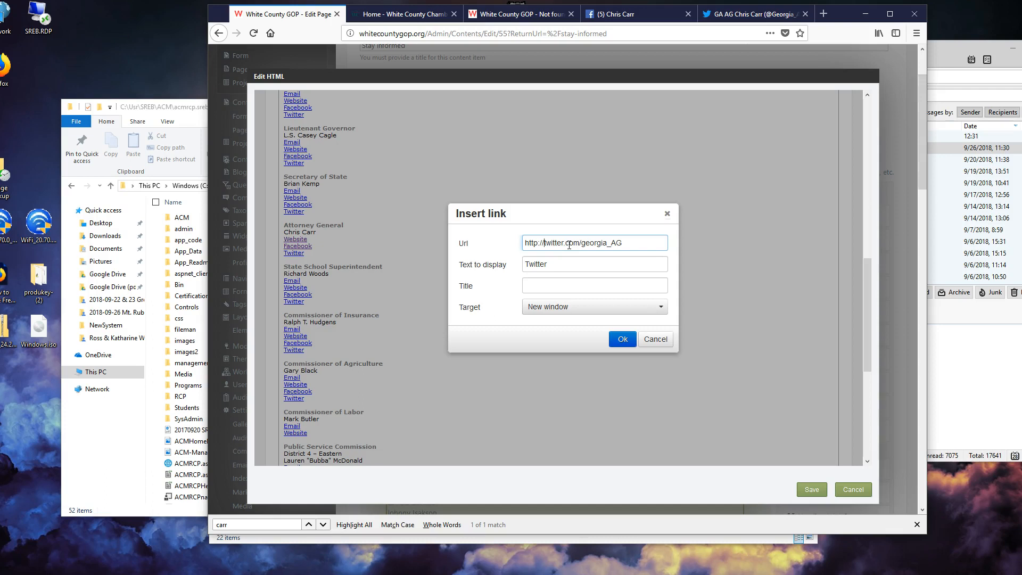
pyautogui.click(626, 339)
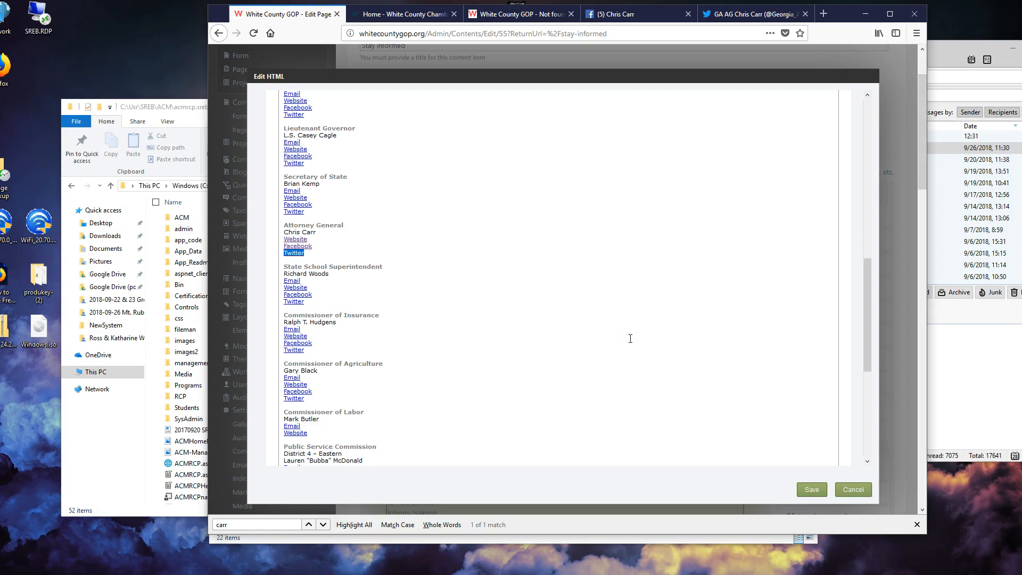
# - Switch to the mail program, copy the District 8 representative's email address from the open message, and return to the HTML editor
pyautogui.click(962, 339)
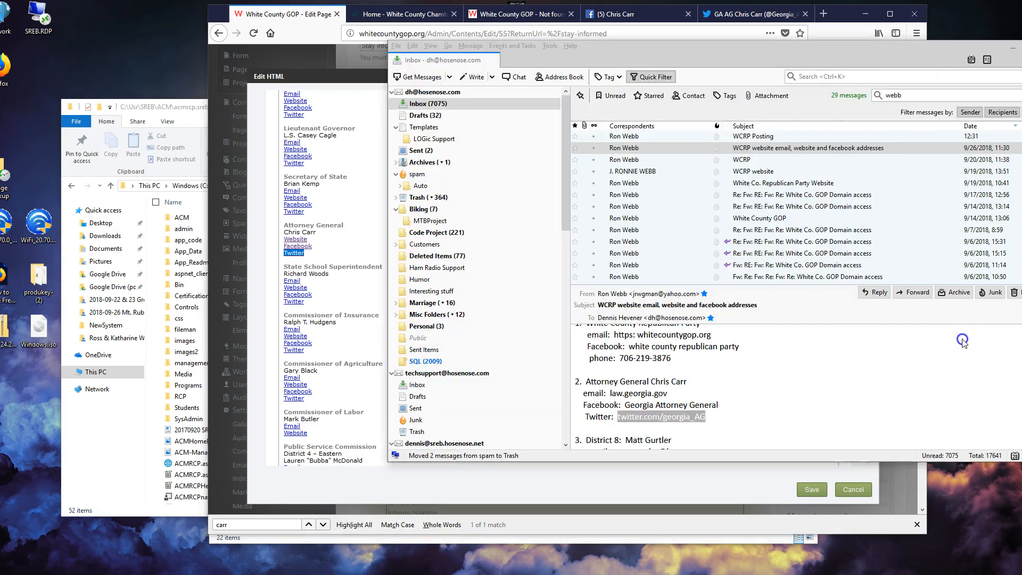
pyautogui.scroll(-3, 880, 395)
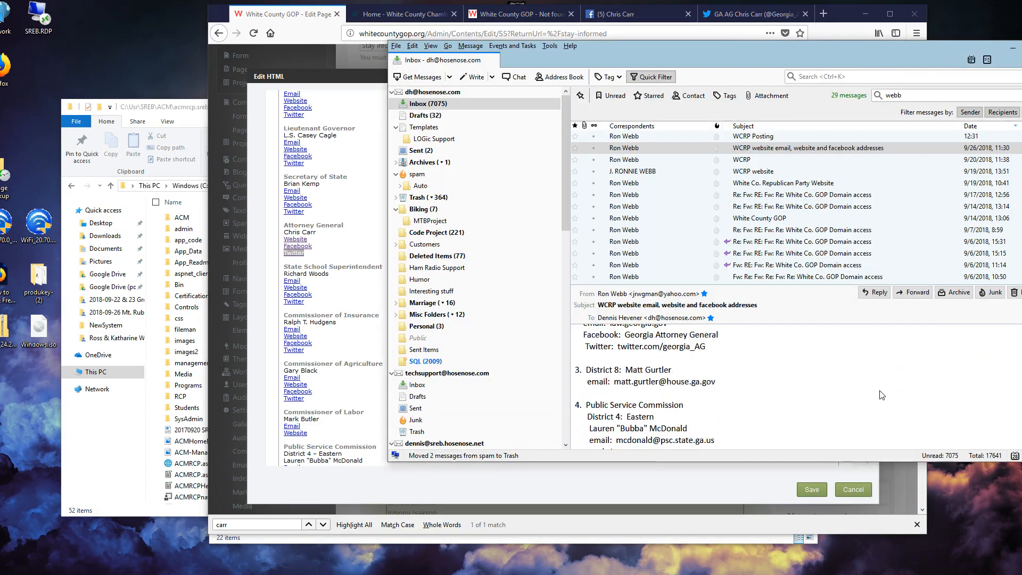
pyautogui.moveTo(722, 382); pyautogui.dragTo(619, 383)
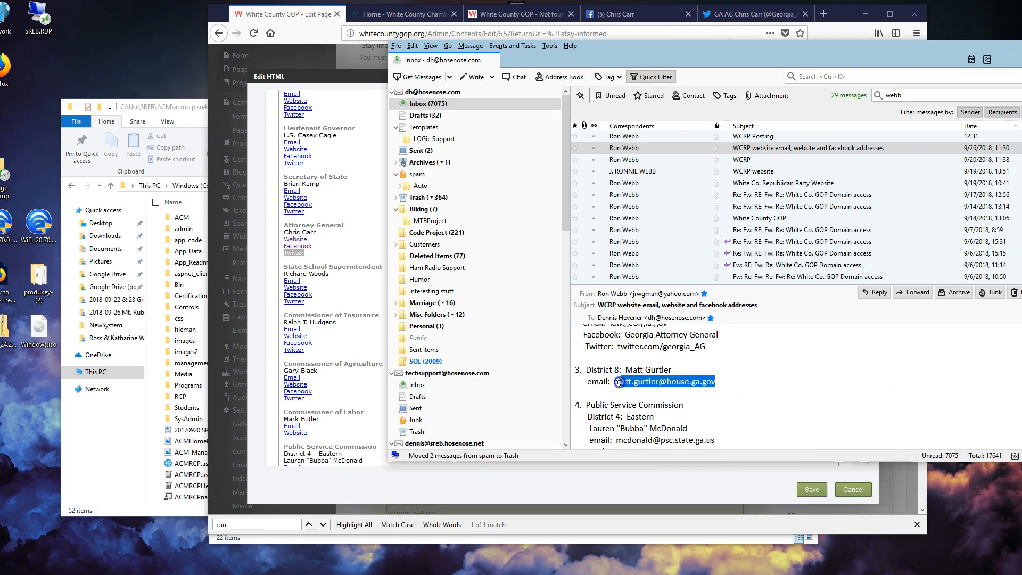
pyautogui.rightClick(620, 382)
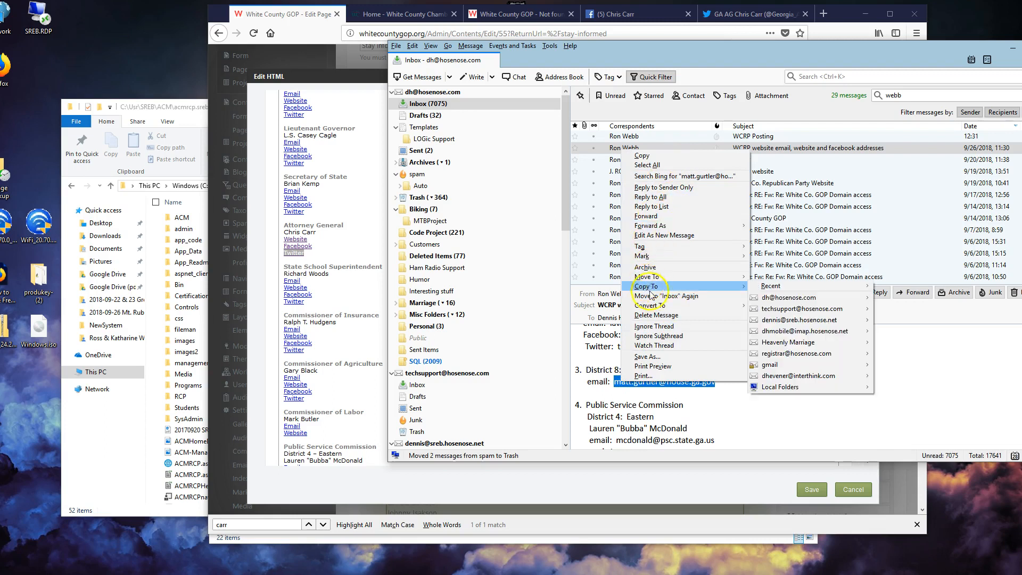
pyautogui.click(669, 155)
pyautogui.click(354, 299)
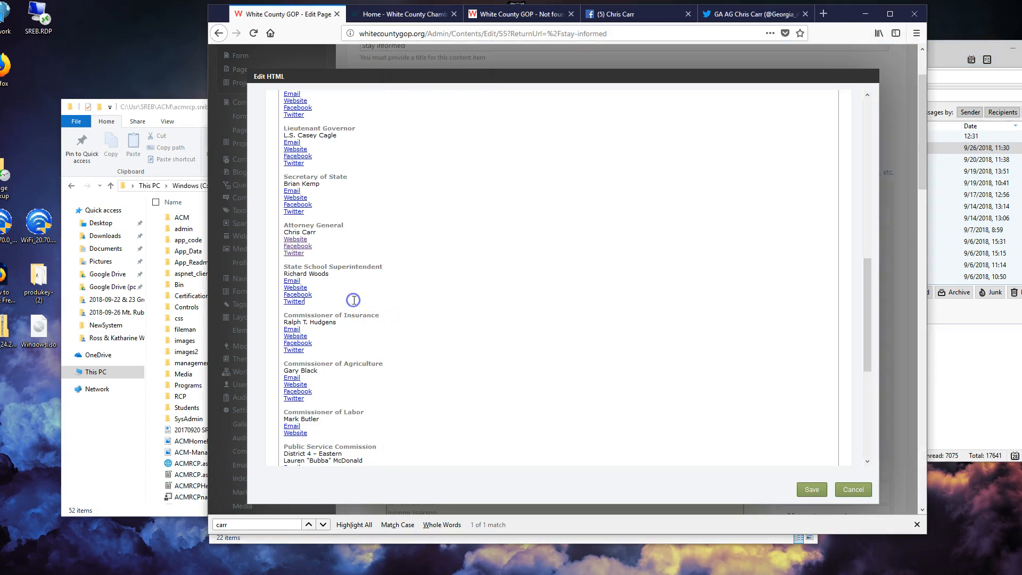
# - Replace the address in the District 8 State House representative's Email link with the copied one, keeping the mailto: prefix
pyautogui.scroll(-5, 354, 300)
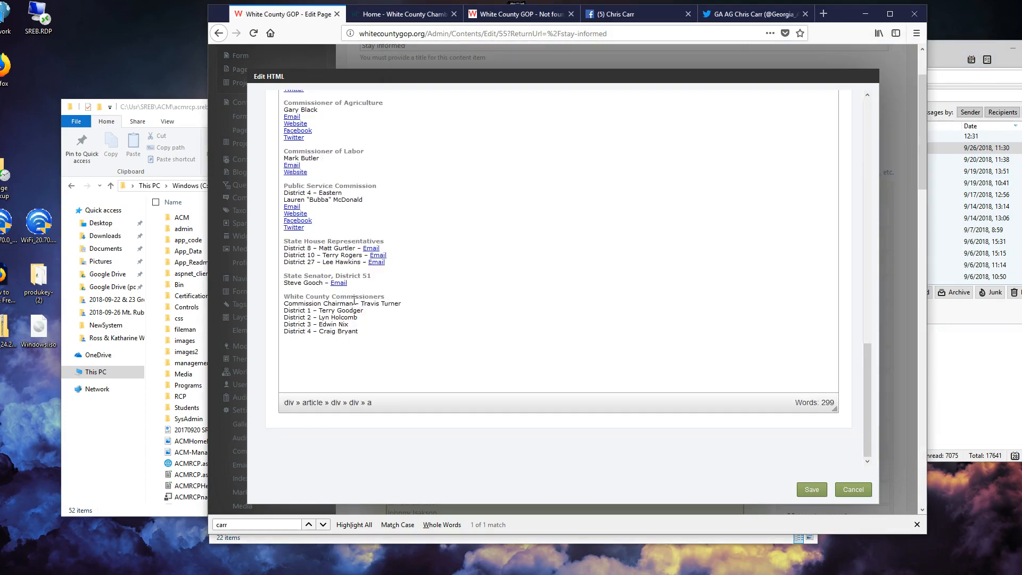
pyautogui.rightClick(373, 251)
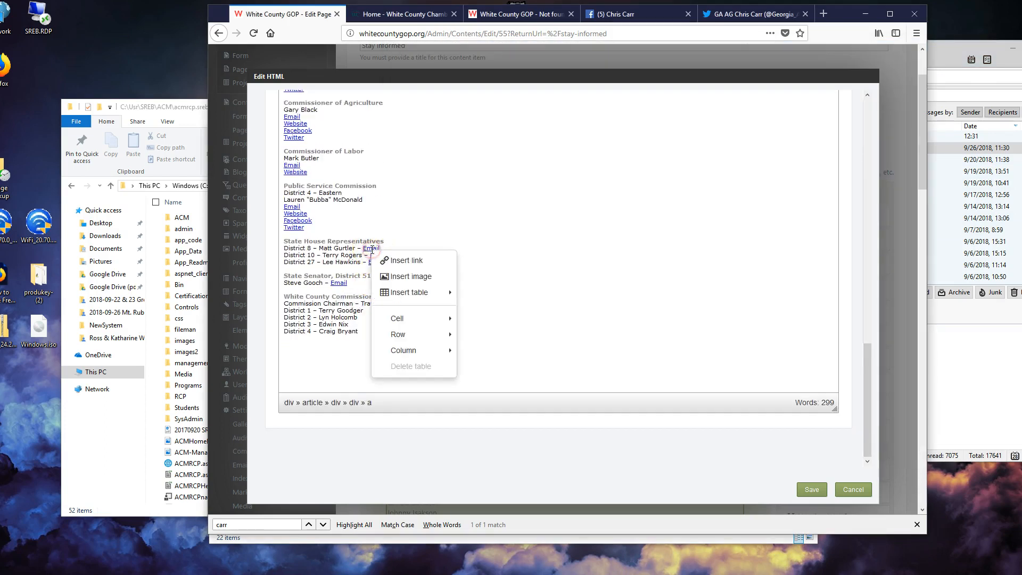
pyautogui.click(390, 261)
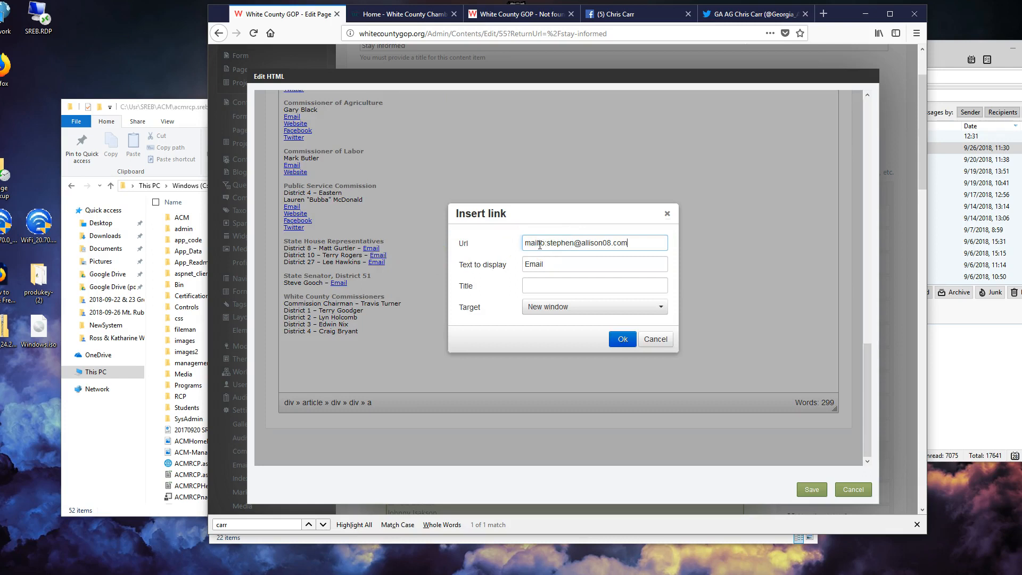
pyautogui.moveTo(546, 242); pyautogui.dragTo(643, 242)
pyautogui.hotkey('ctrl', 'v')
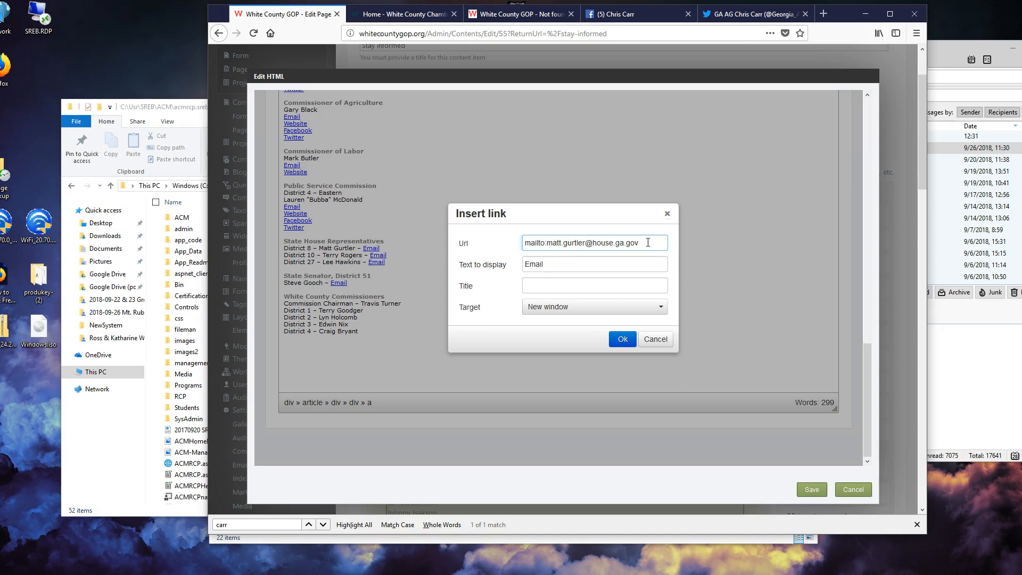
pyautogui.click(622, 341)
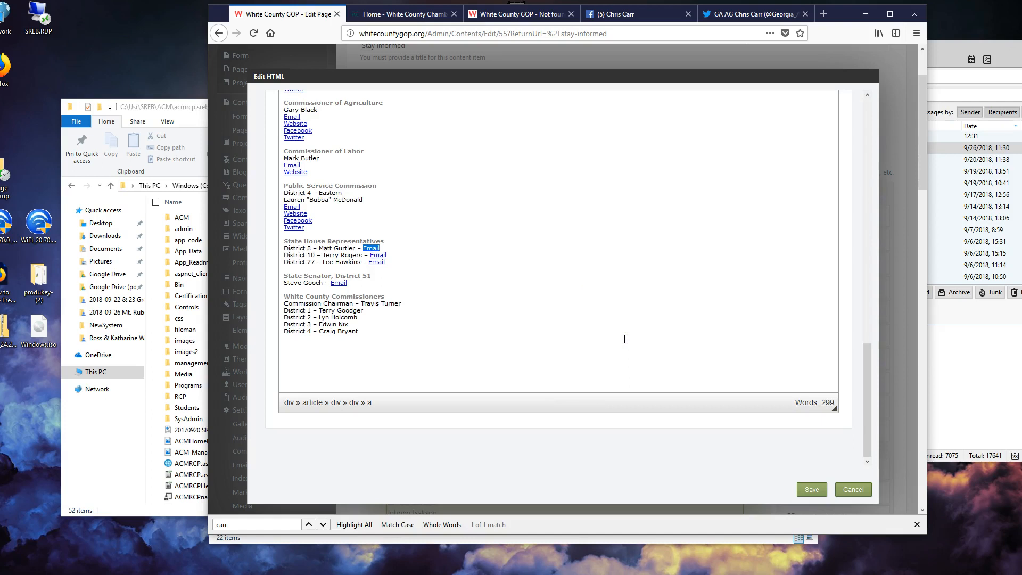
# - Switch to the mail message and copy the Public Service Commission District 4 commissioner's email address
pyautogui.click(951, 392)
pyautogui.scroll(-5, 932, 394)
pyautogui.scroll(3, 931, 394)
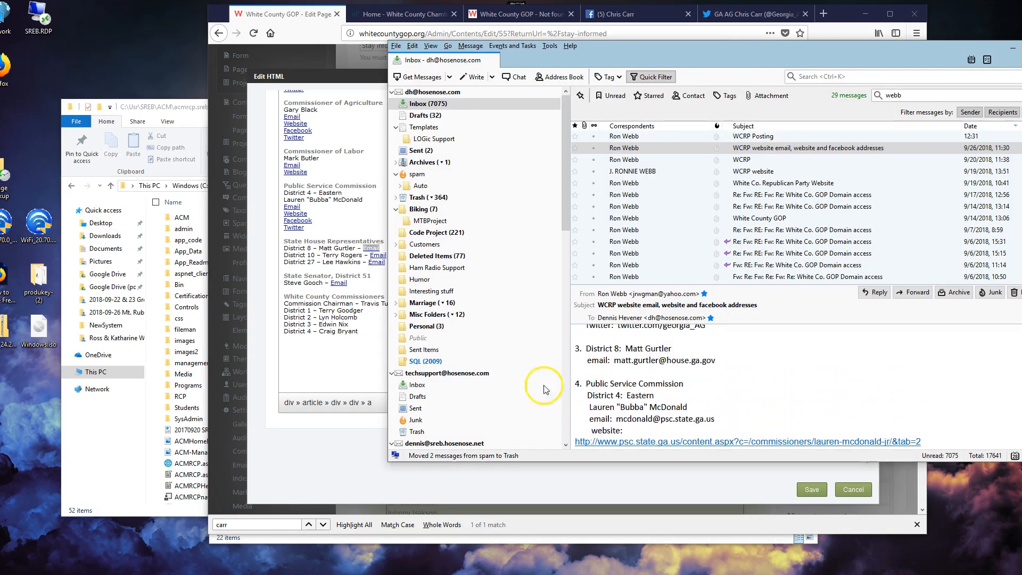
pyautogui.click(371, 355)
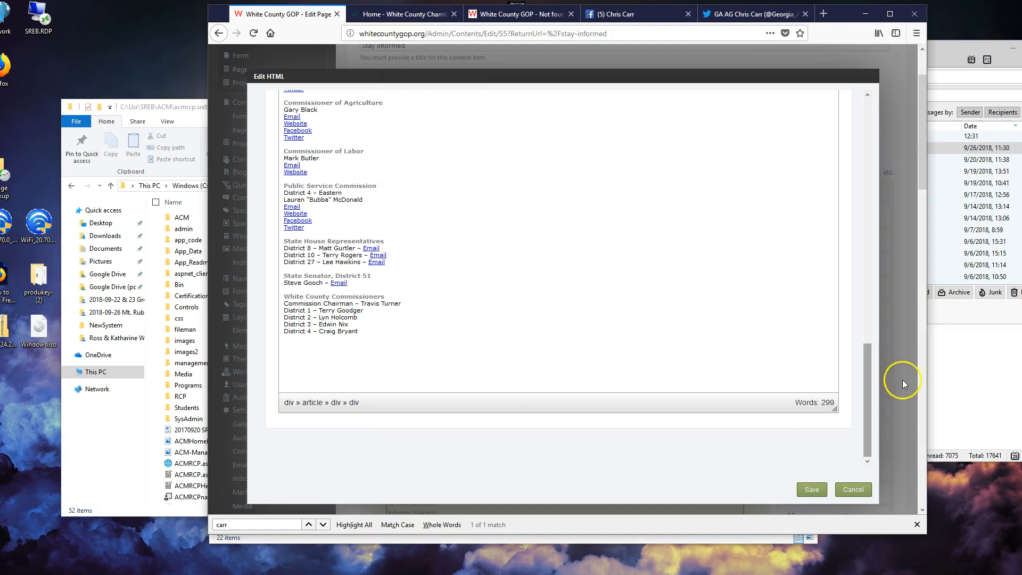
pyautogui.click(939, 381)
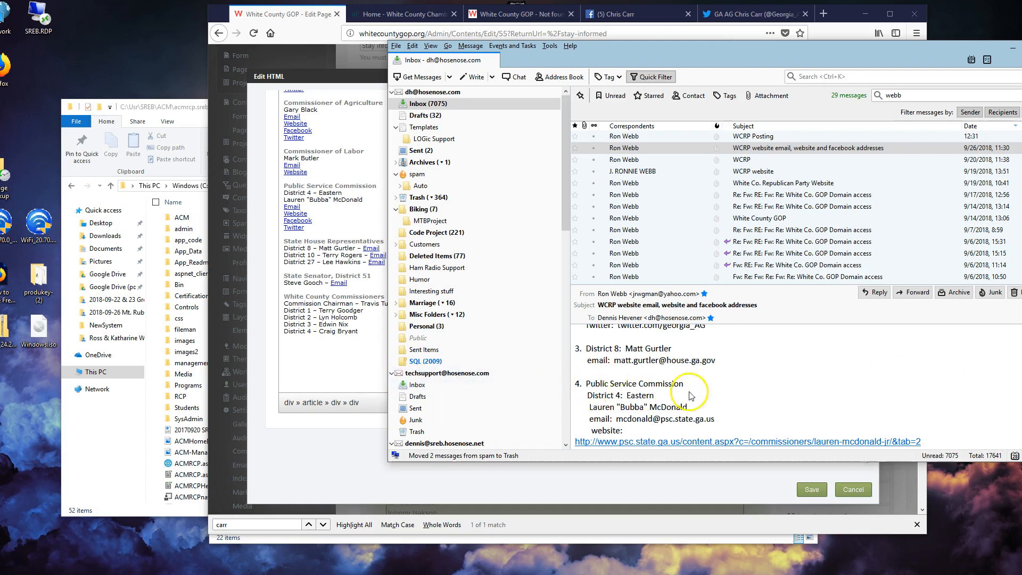
pyautogui.scroll(-2, 747, 393)
pyautogui.scroll(2, 747, 392)
pyautogui.moveTo(715, 420); pyautogui.dragTo(286, 204)
# - Replace the mailto: address in the Public Service Commission Email link with the copied one and clear the link's title
pyautogui.rightClick(286, 204)
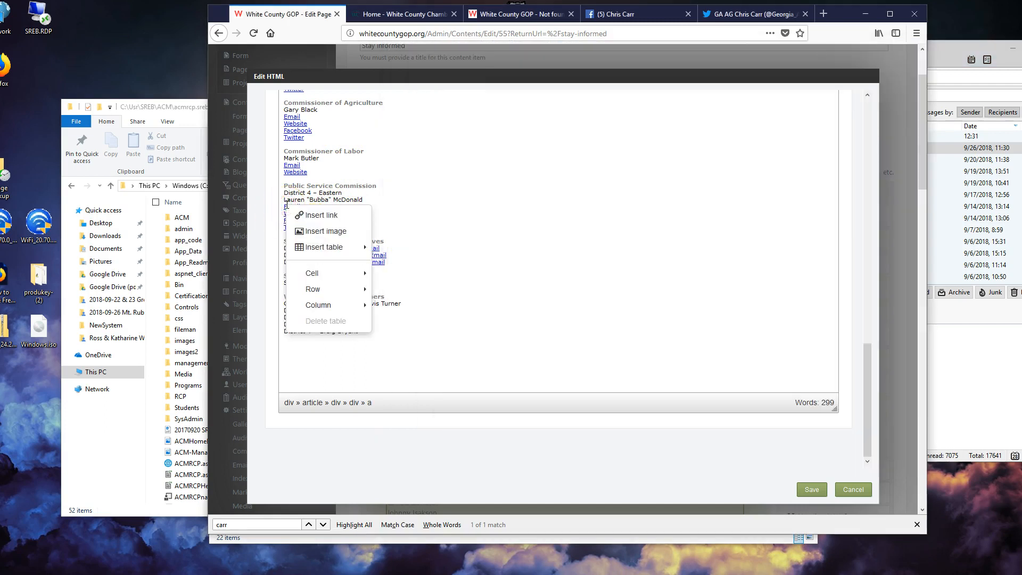
pyautogui.click(320, 215)
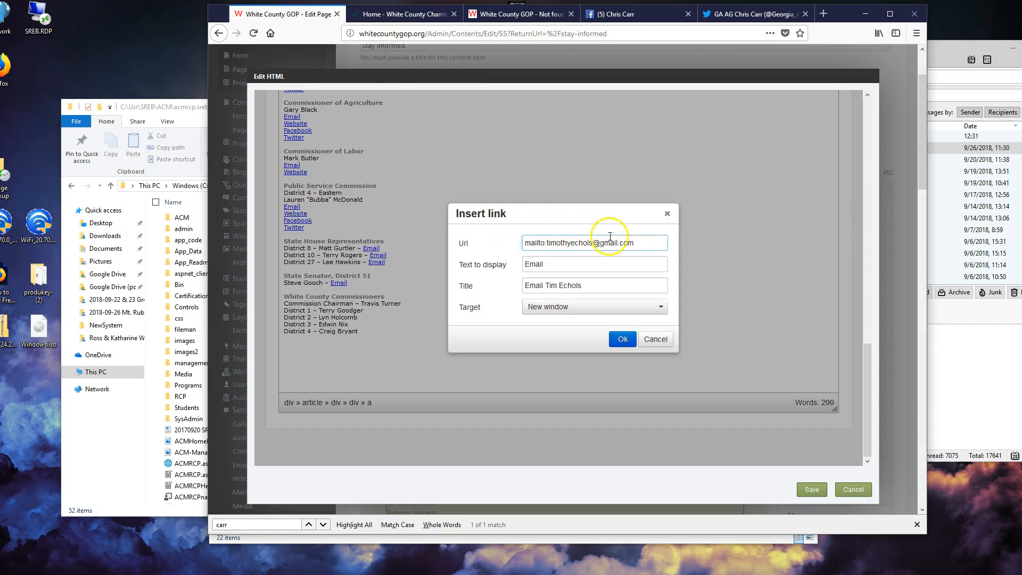
pyautogui.moveTo(635, 242); pyautogui.dragTo(553, 243)
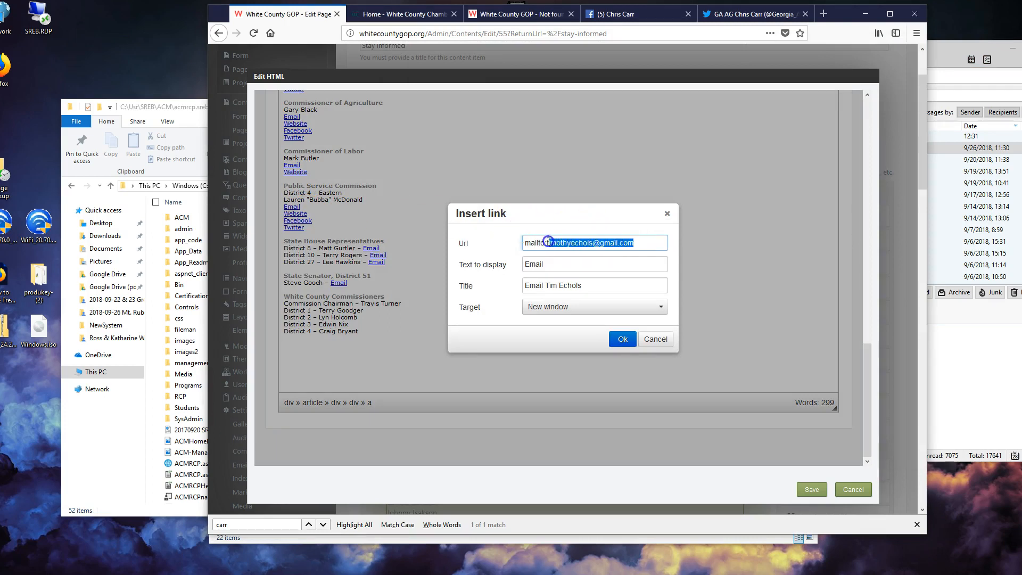
pyautogui.hotkey('ctrl', 'v')
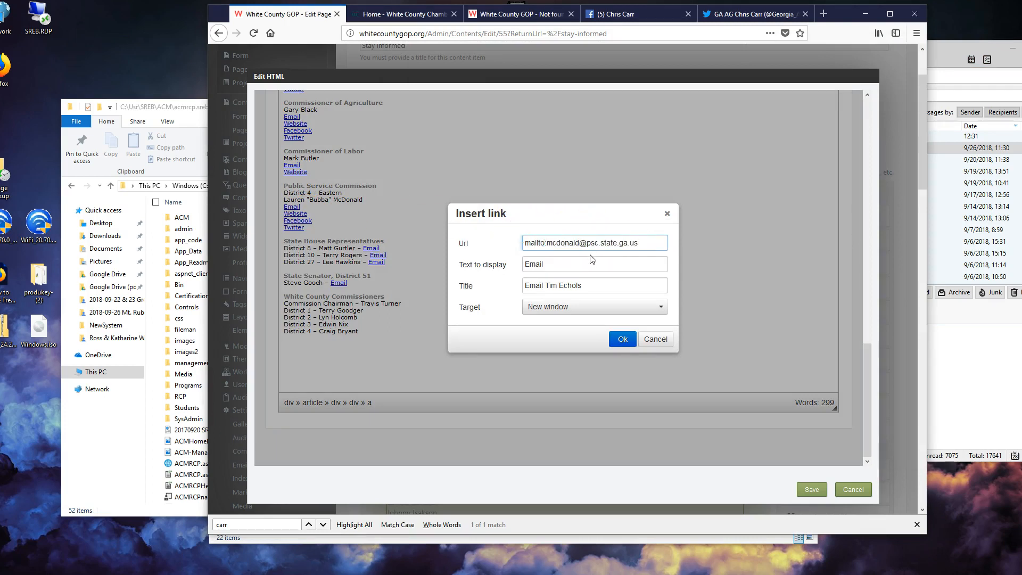
pyautogui.moveTo(585, 285); pyautogui.dragTo(511, 294)
pyautogui.press('BackSpace')
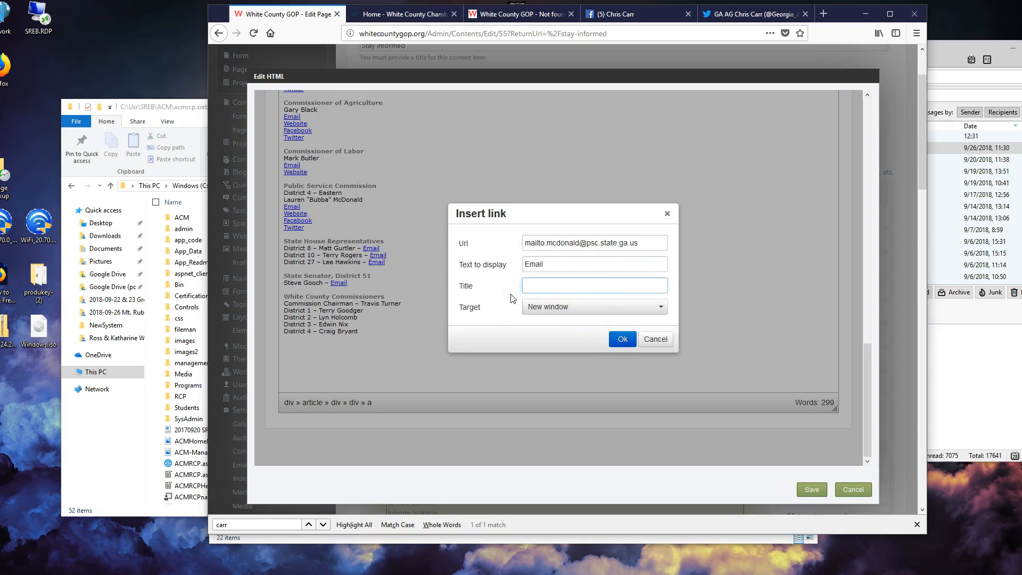
pyautogui.click(618, 340)
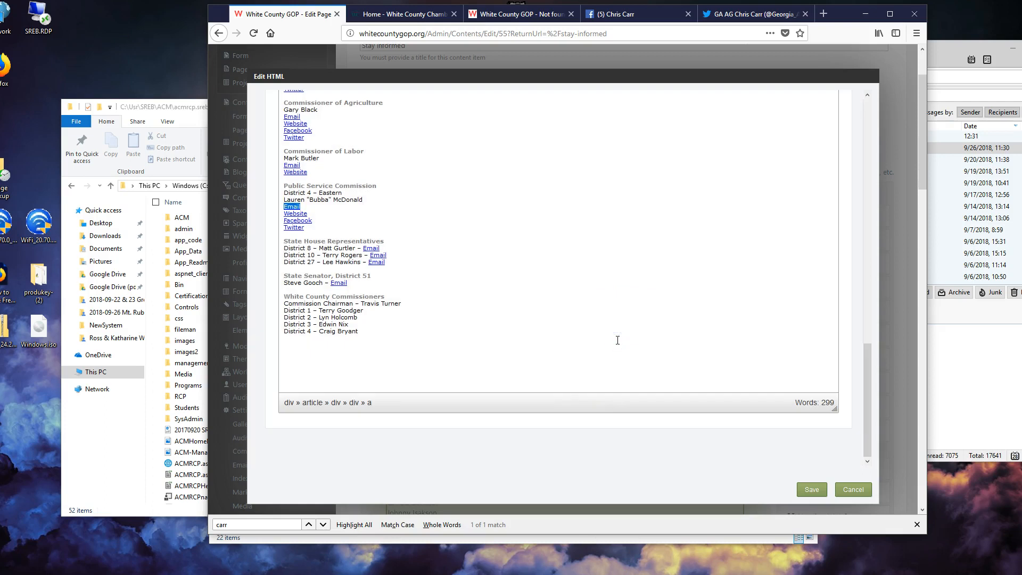
# - Switch to the mail message and copy the Public Service Commission website address listed under item 4
pyautogui.click(994, 376)
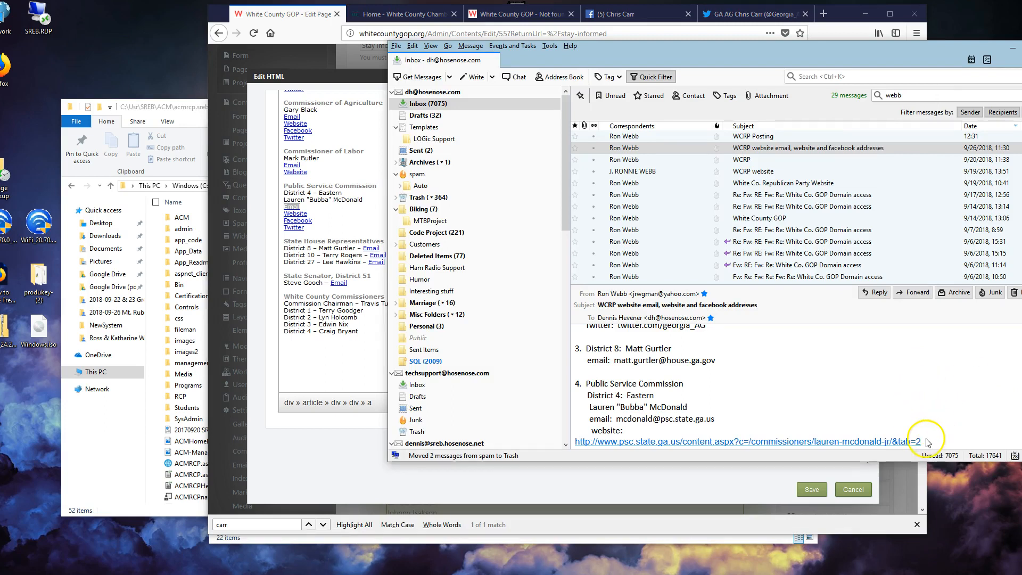
pyautogui.scroll(-2, 936, 413)
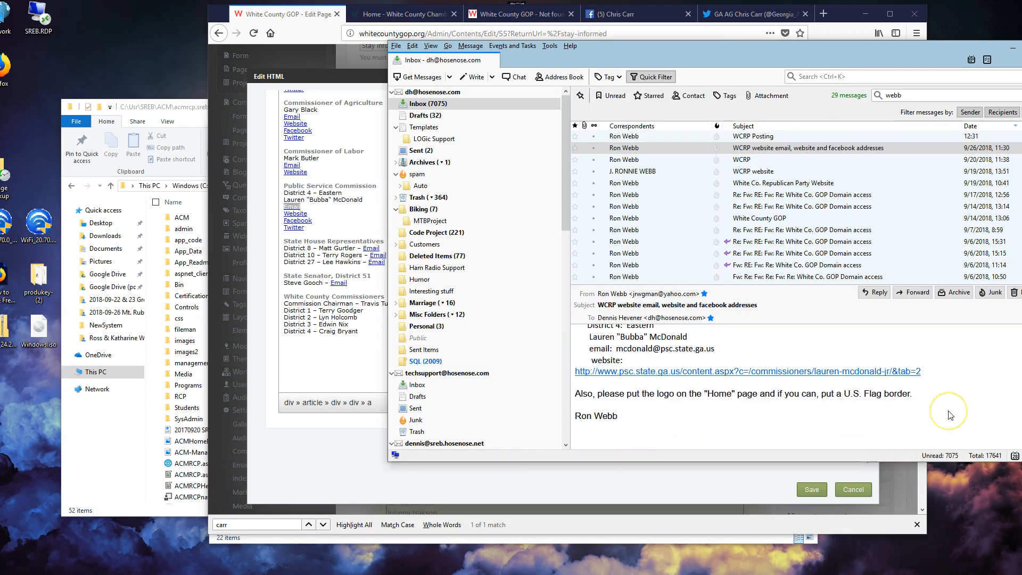
pyautogui.scroll(2, 939, 412)
pyautogui.moveTo(924, 441); pyautogui.dragTo(548, 441)
pyautogui.hotkey('ctrl', 'c')
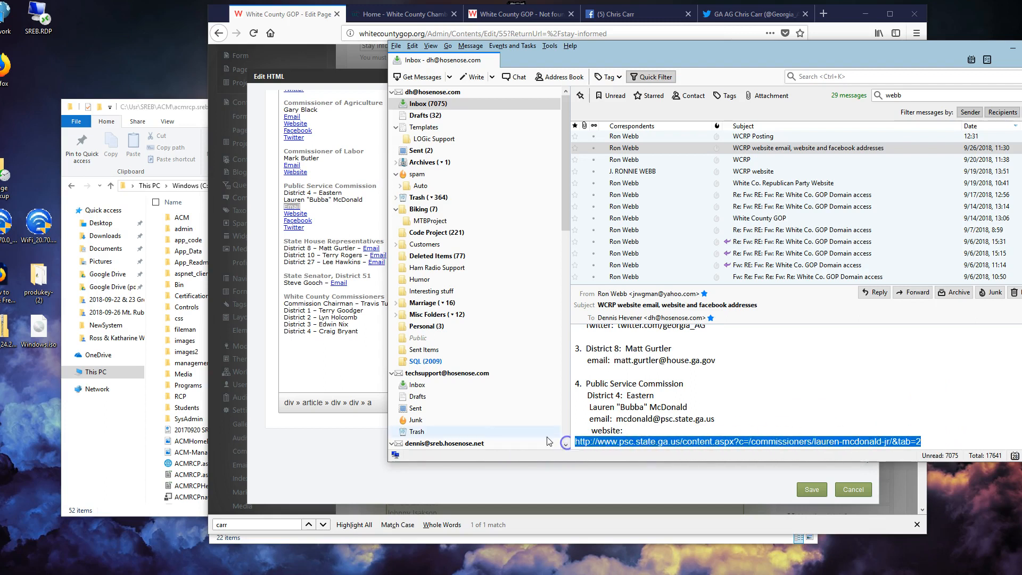
# - Switch to the browser tab showing the Not found page and open the copied Public Service Commission address to check it
pyautogui.click(506, 15)
pyautogui.click(508, 29)
pyautogui.hotkey('ctrl', 'v')
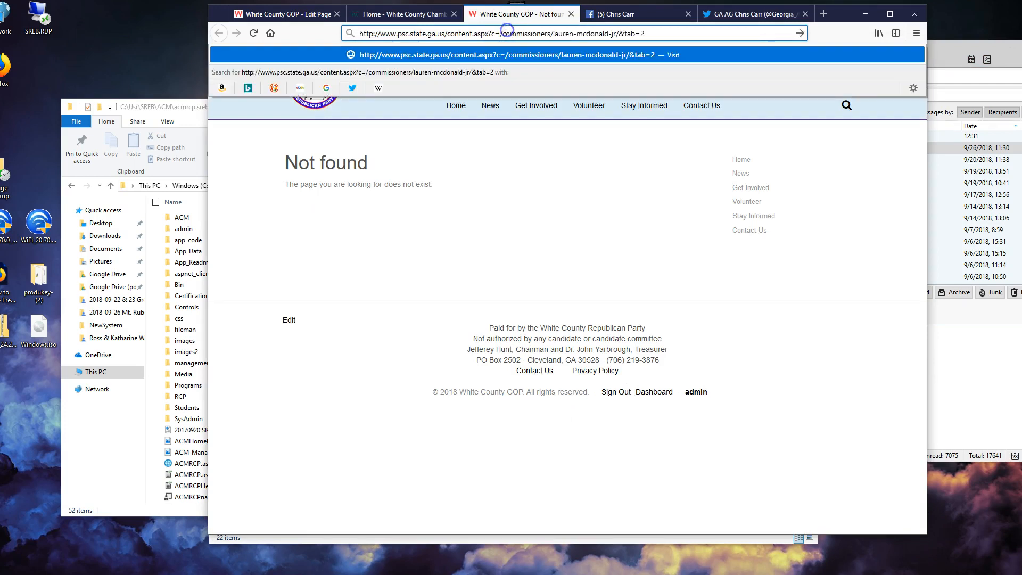
pyautogui.press('Return')
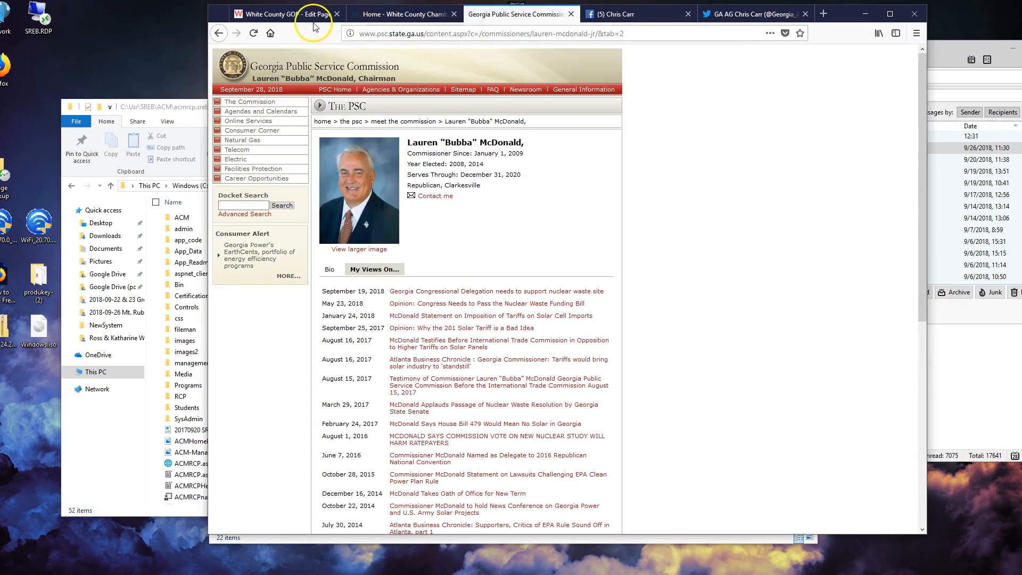
# - Return to the page editor and replace the Public Service Commission Website link's URL with the copied psc.state.ga.us commissioner address
pyautogui.click(299, 14)
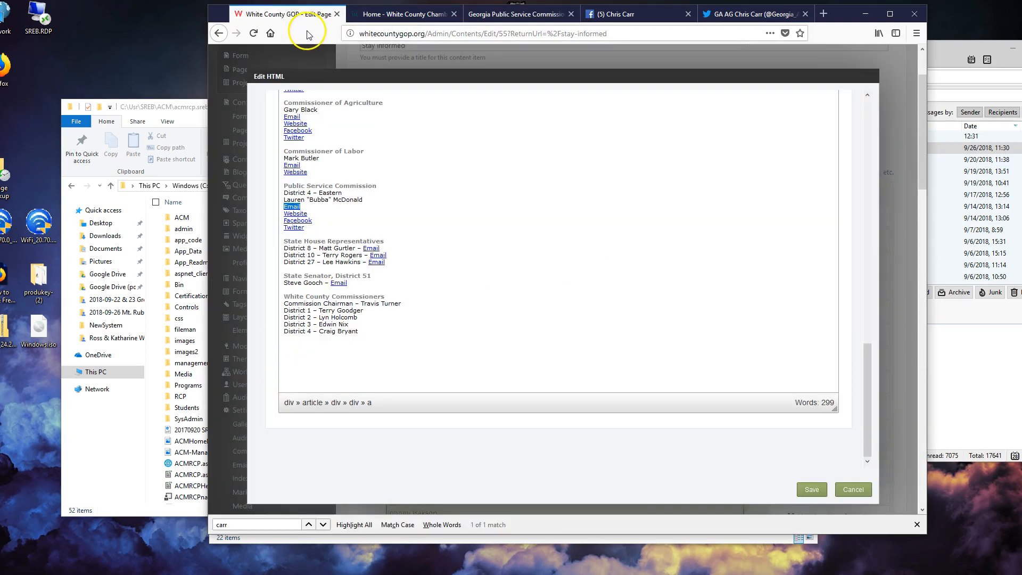
pyautogui.click(296, 214)
pyautogui.rightClick(295, 214)
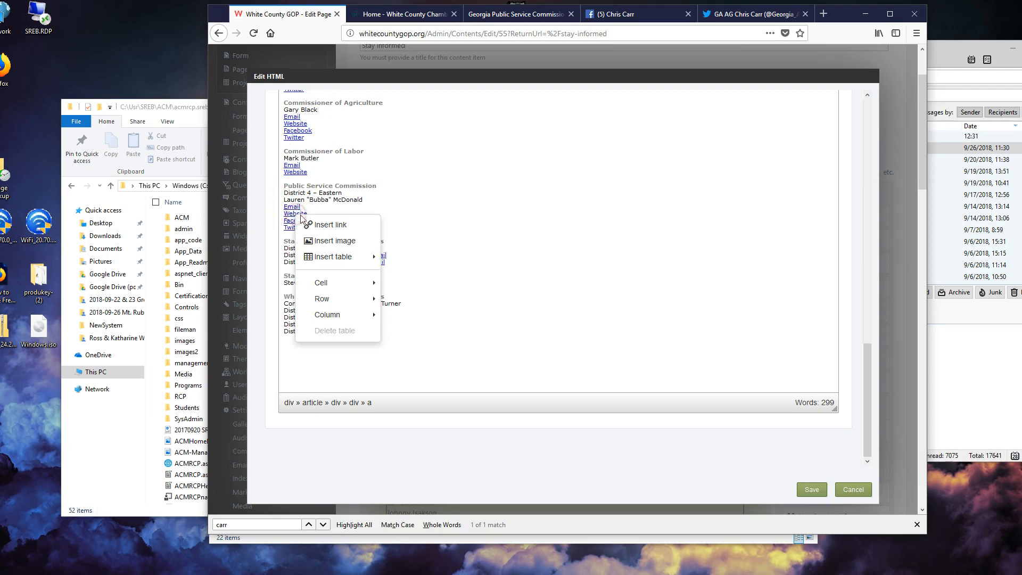
pyautogui.click(315, 232)
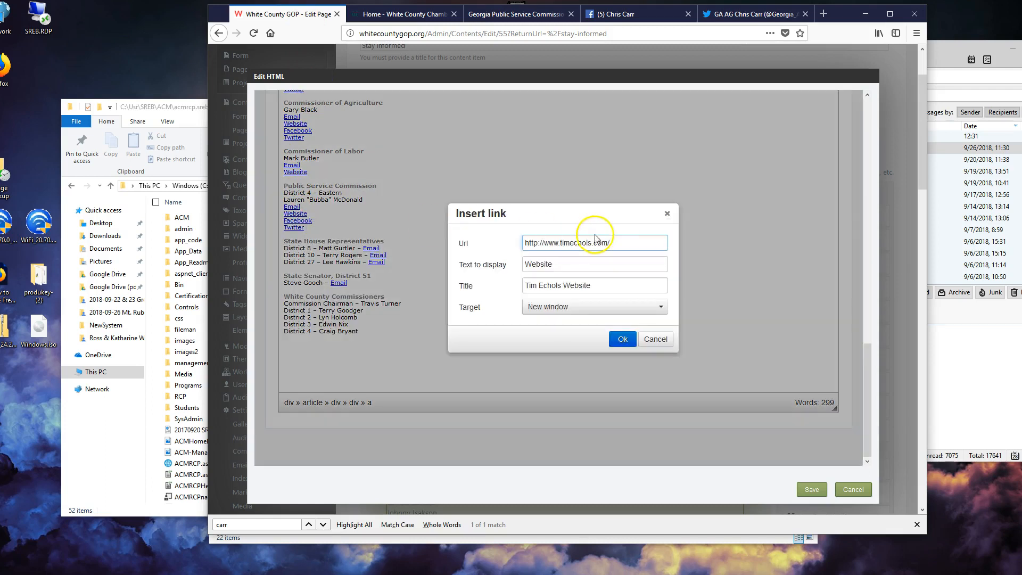
pyautogui.click(620, 247)
pyautogui.moveTo(620, 247); pyautogui.dragTo(486, 248)
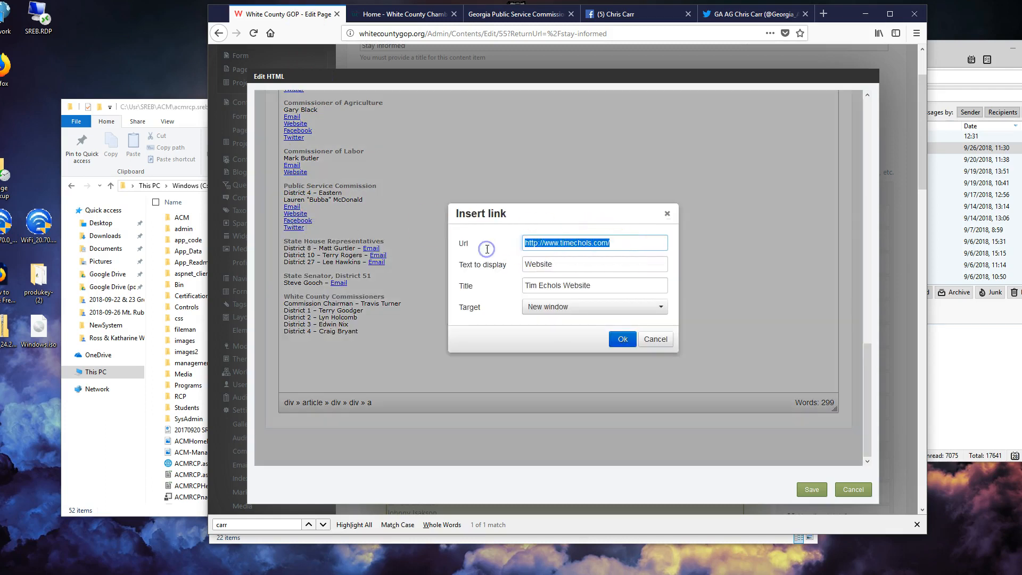
pyautogui.rightClick(574, 242)
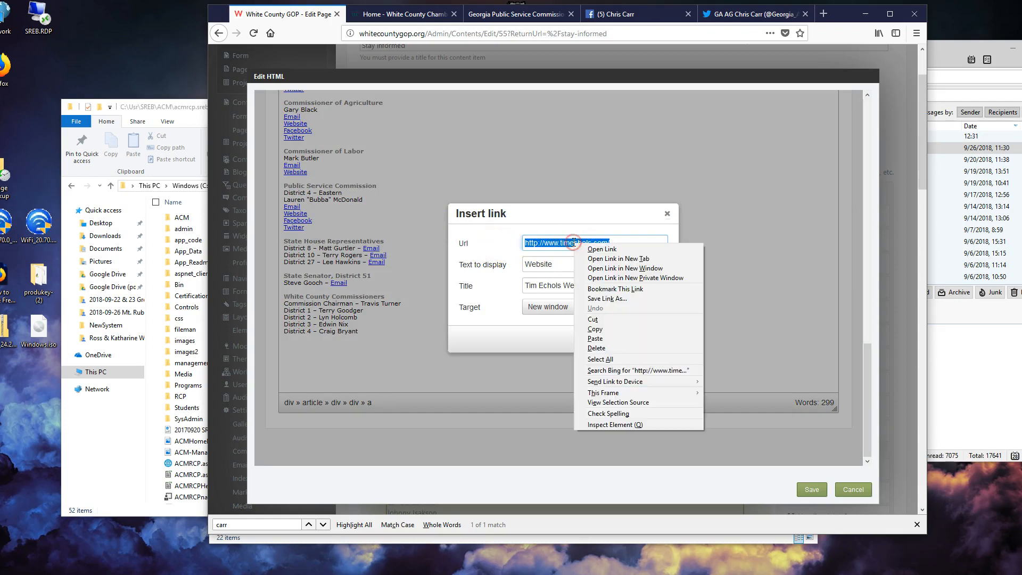
pyautogui.click(595, 339)
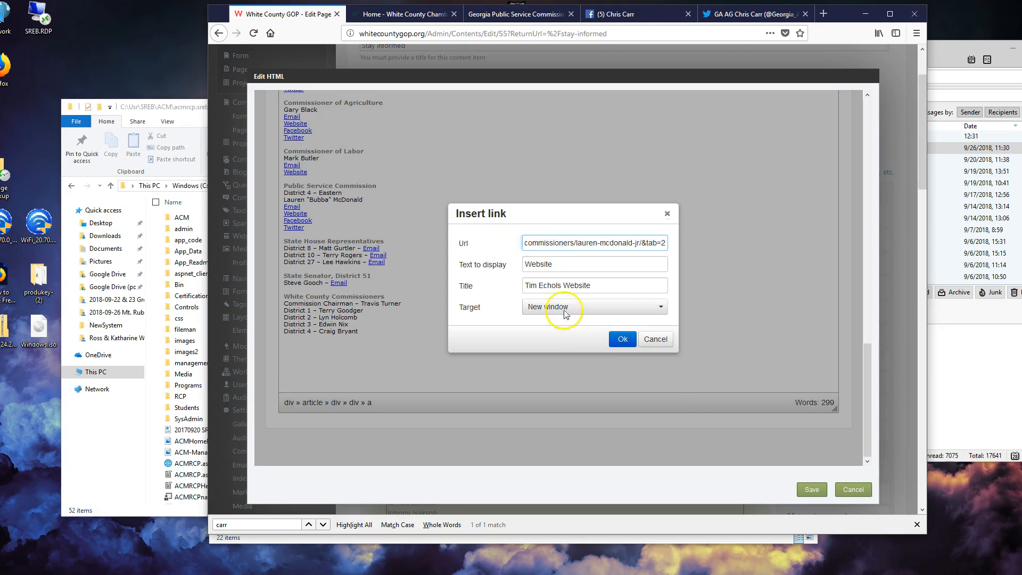
pyautogui.rightClick(568, 248)
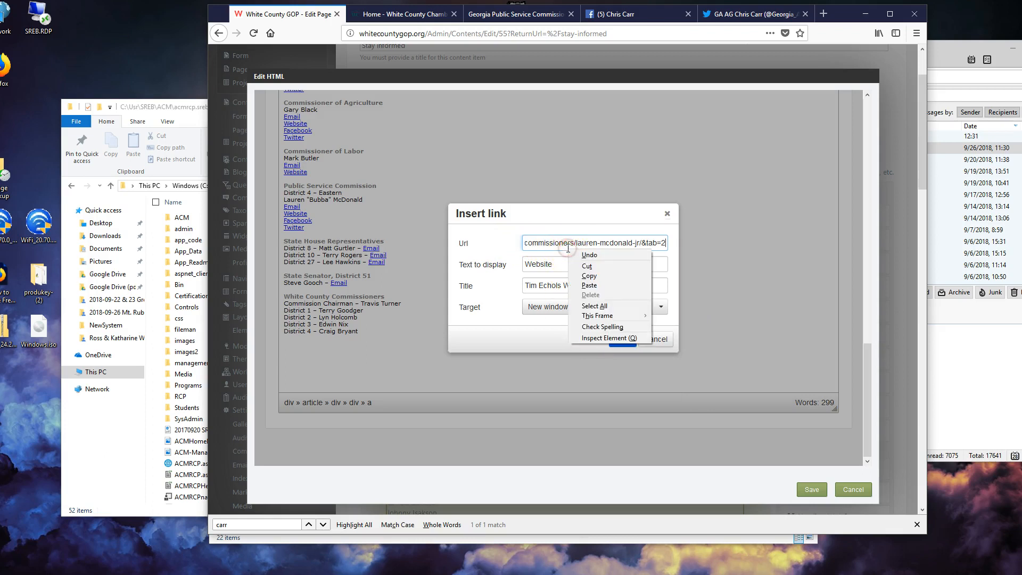
pyautogui.click(697, 190)
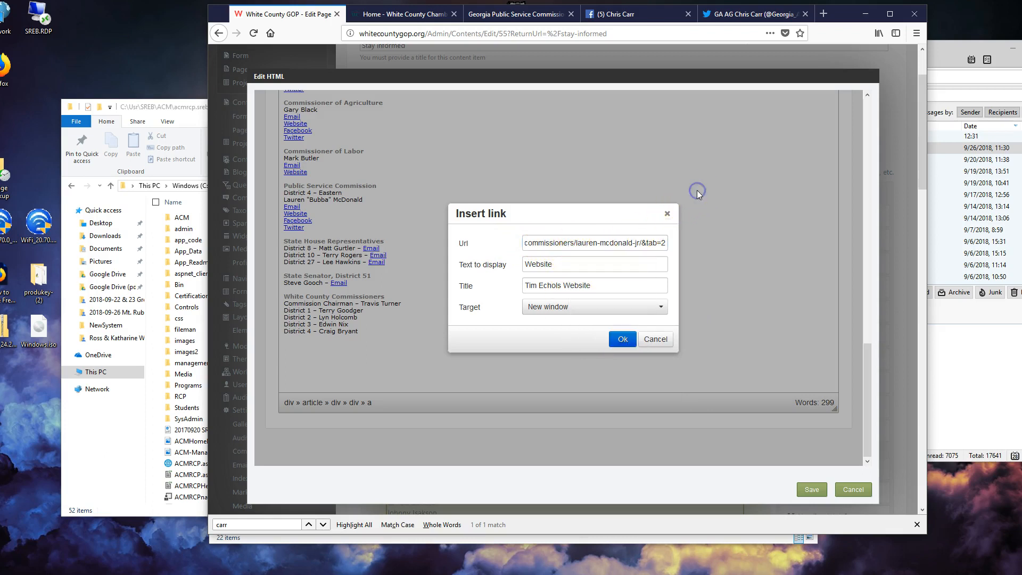
pyautogui.click(623, 340)
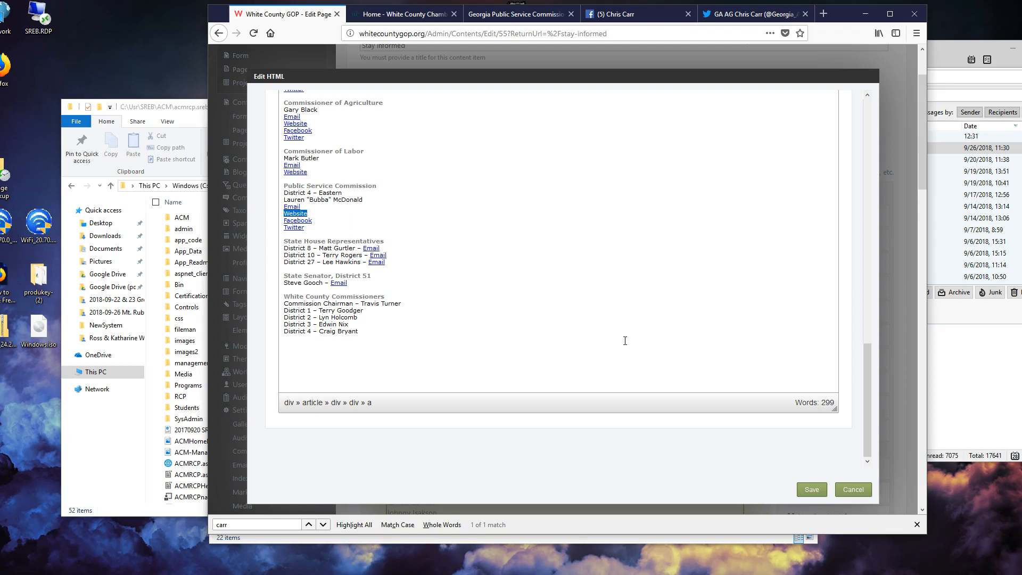
# - Save the edited HTML content and publish the Stay Informed page immediately
pyautogui.click(812, 490)
pyautogui.scroll(-10, 676, 422)
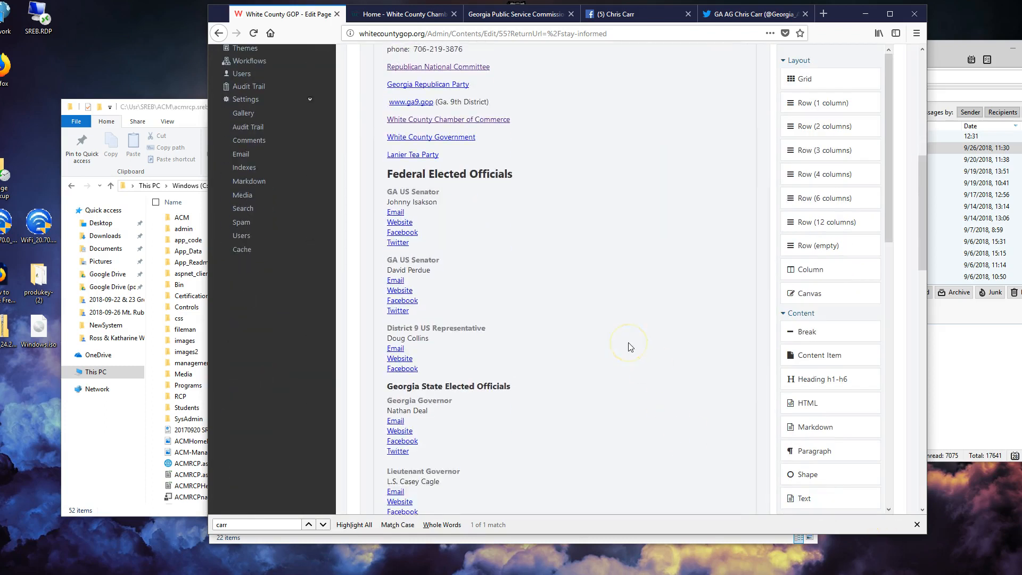
pyautogui.scroll(-10, 630, 347)
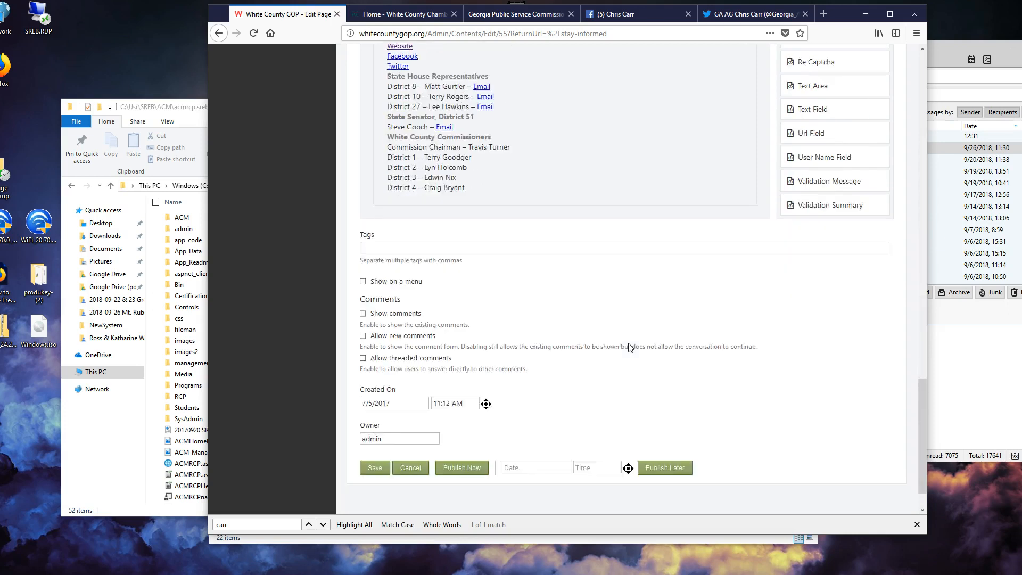
pyautogui.click(476, 444)
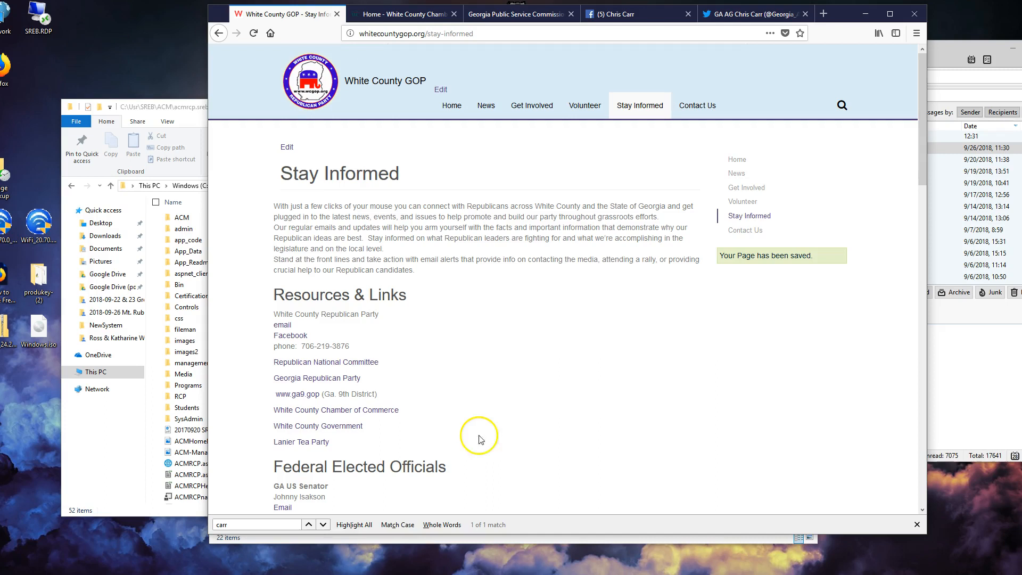
# - Examine the published Stay Informed page's officials list, checking the contact links and the spacing between entries
pyautogui.scroll(-4, 515, 416)
pyautogui.scroll(-4, 515, 417)
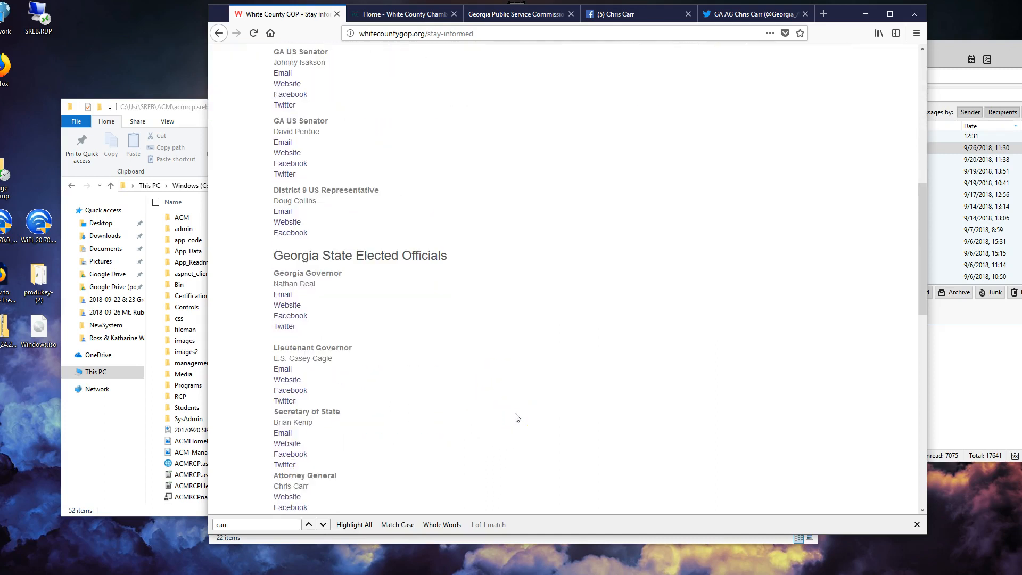
pyautogui.scroll(-6, 515, 418)
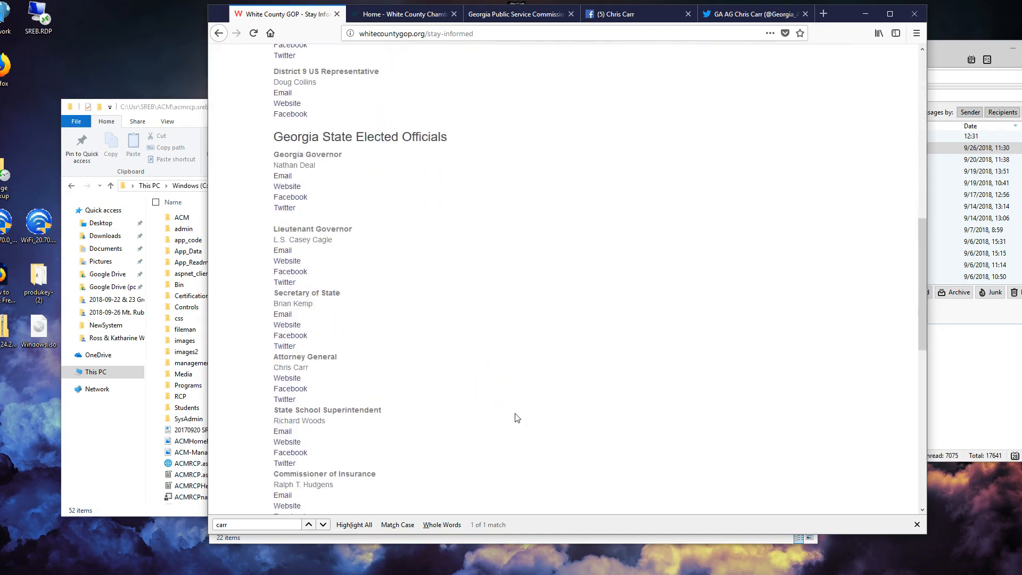
pyautogui.scroll(-3, 516, 417)
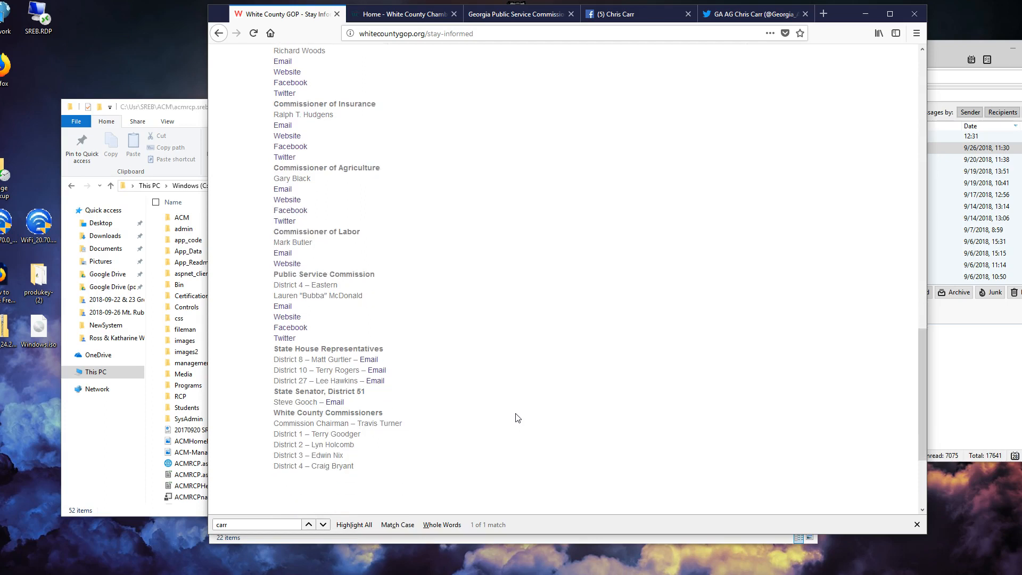
pyautogui.scroll(7, 515, 418)
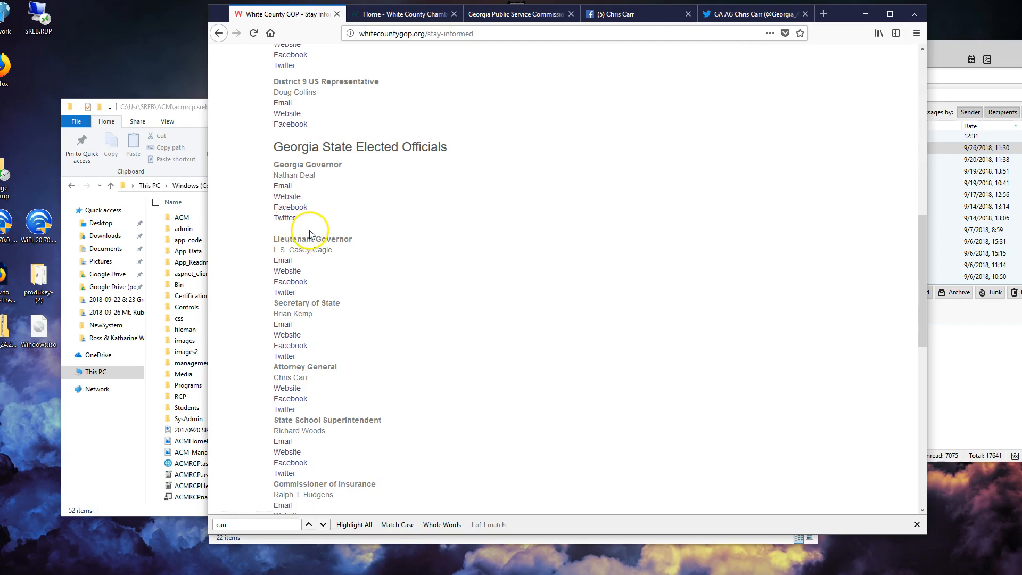
pyautogui.scroll(10, 383, 257)
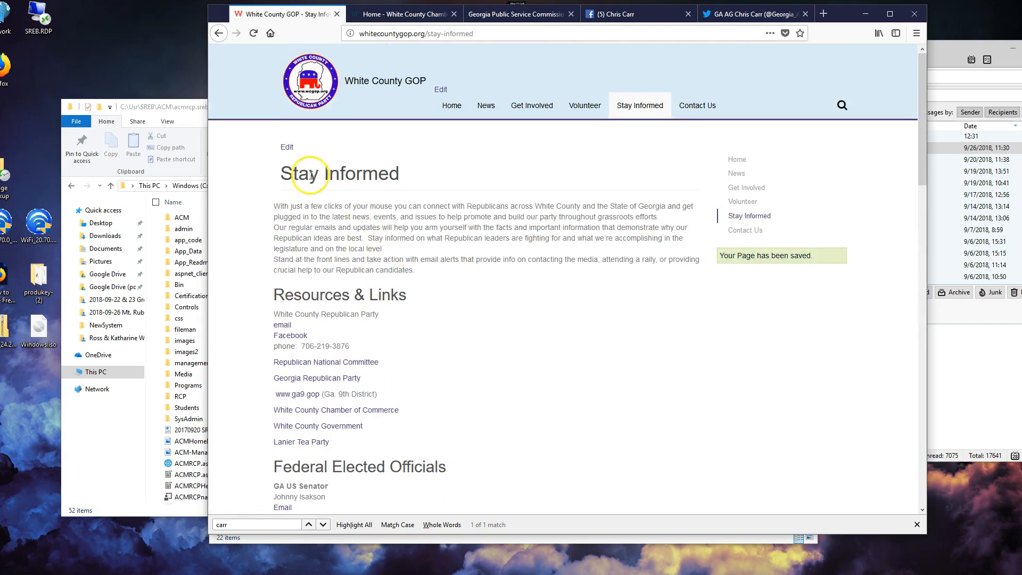
pyautogui.scroll(-5, 394, 178)
pyautogui.scroll(5, 373, 170)
# - Reopen the Stay Informed page for editing and open its HTML element in the content editor
pyautogui.click(287, 147)
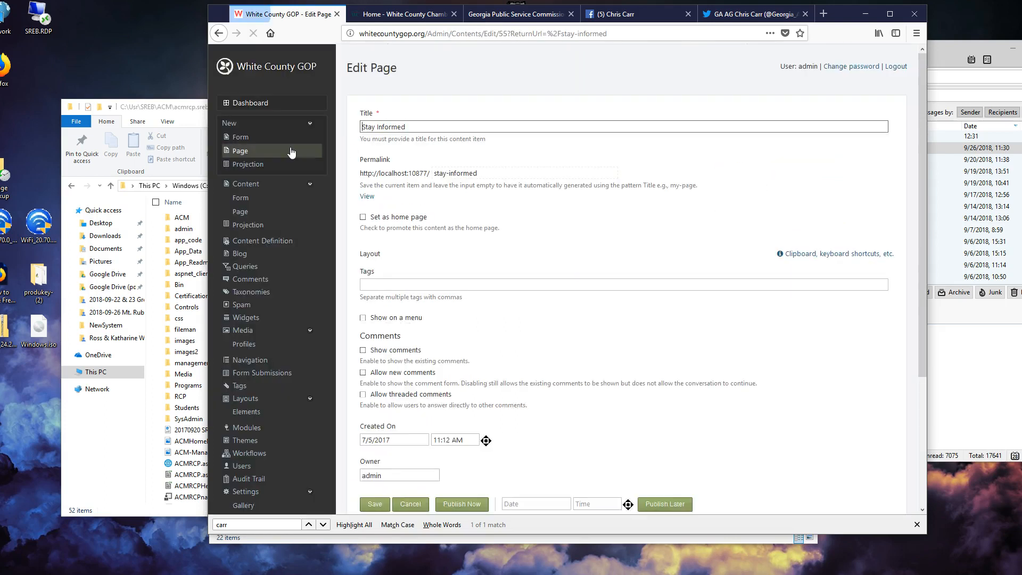
pyautogui.scroll(-2, 493, 242)
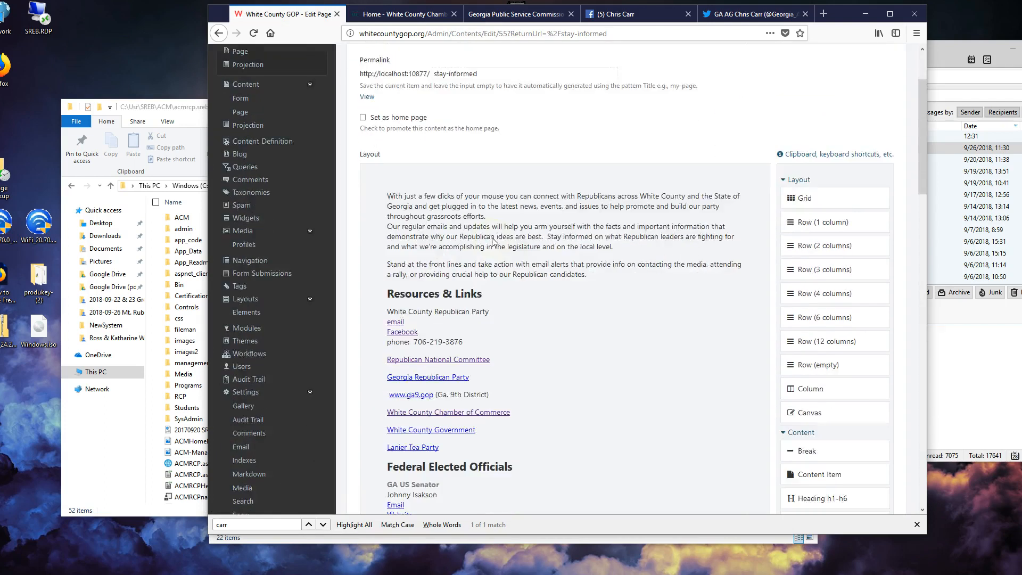
pyautogui.scroll(-6, 493, 242)
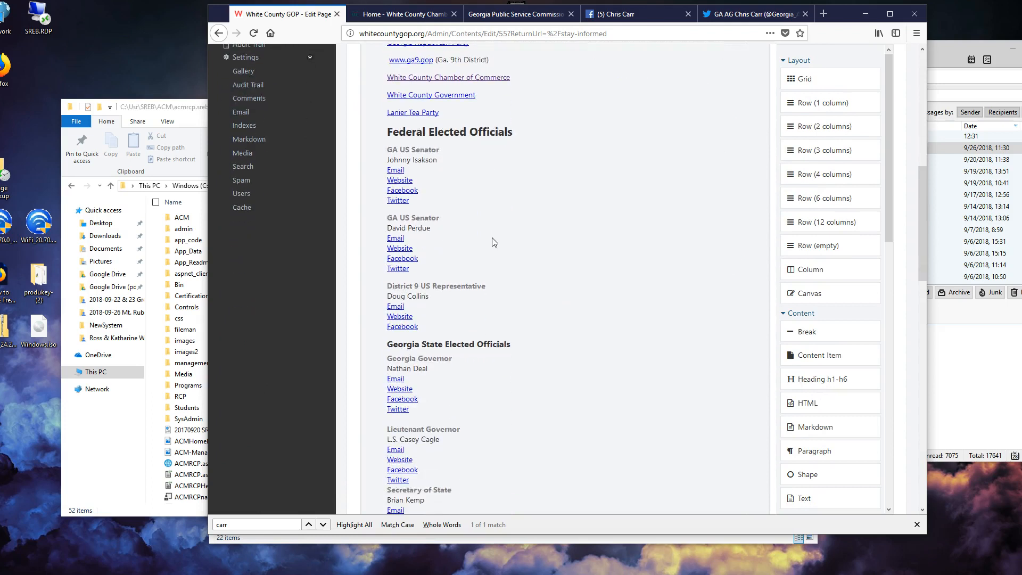
pyautogui.scroll(-3, 494, 242)
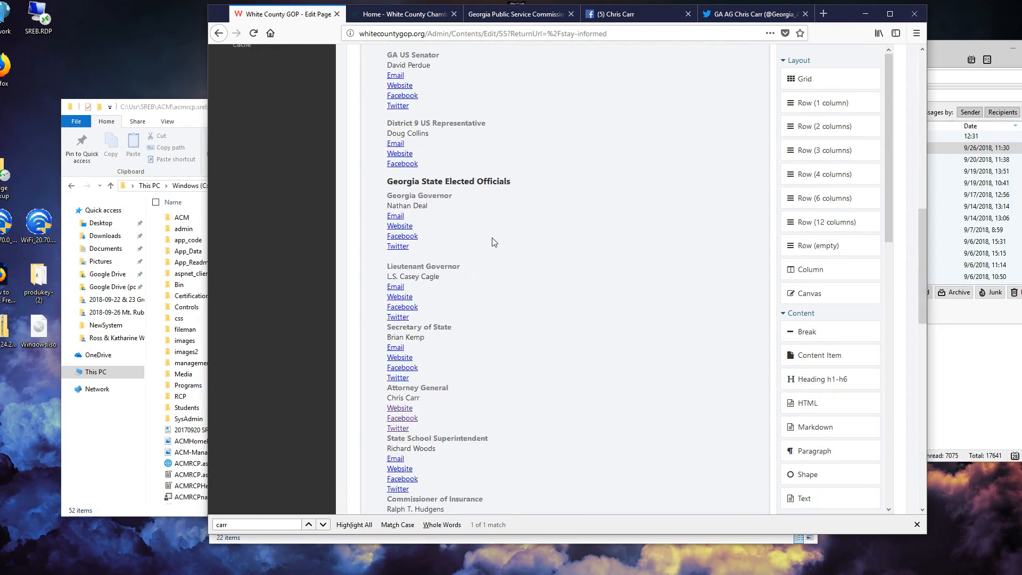
pyautogui.scroll(-1, 494, 242)
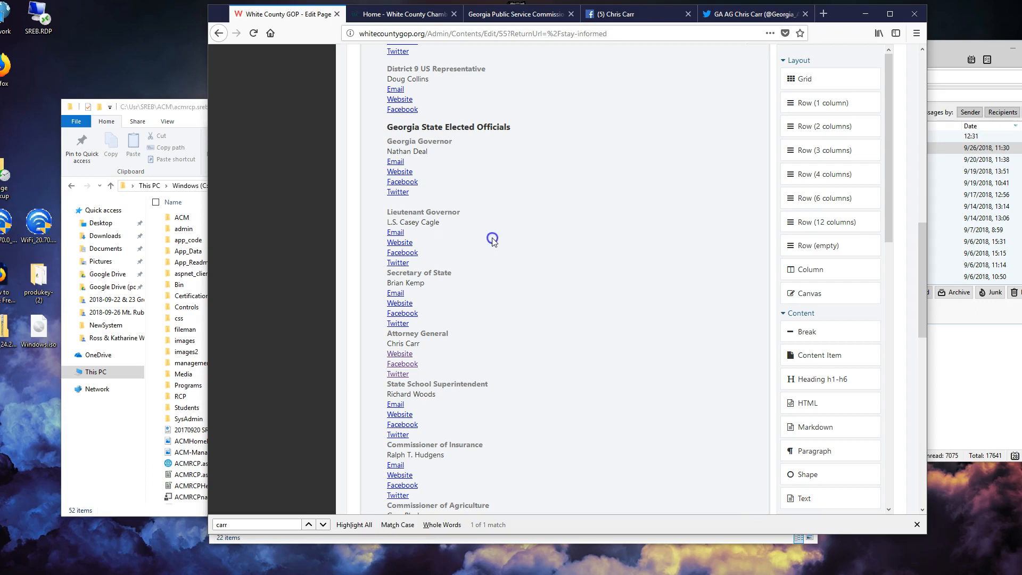
pyautogui.click(492, 238)
pyautogui.scroll(10, 492, 238)
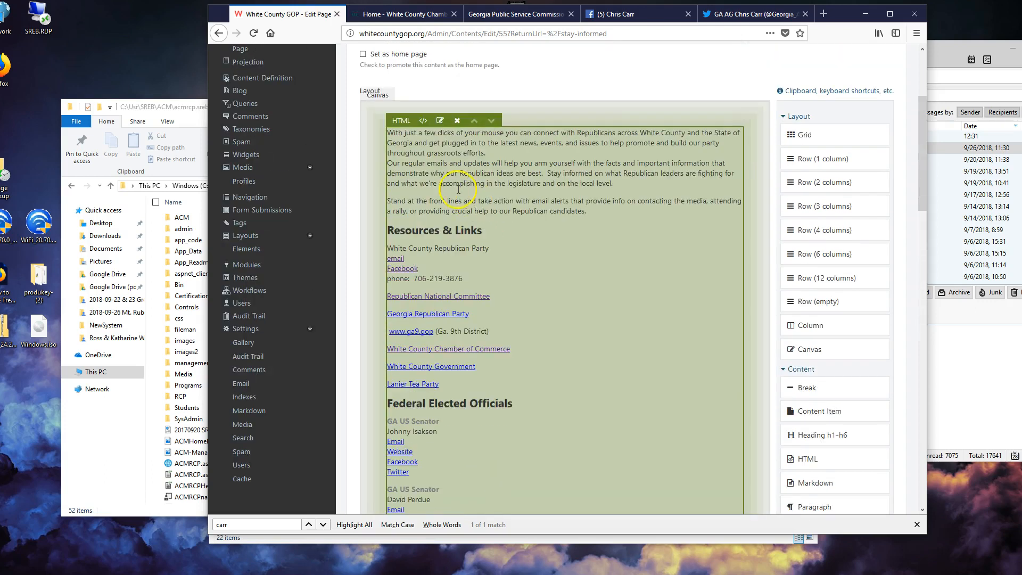
pyautogui.click(423, 121)
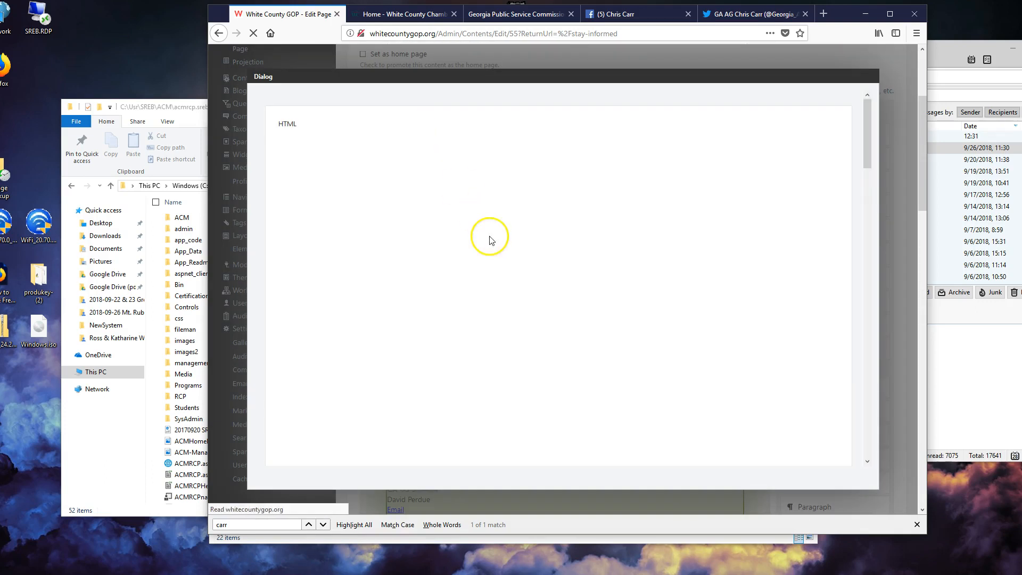
# - Check the spacing of the Georgia State Elected Officials entries in the editor and open the content's source code
pyautogui.scroll(-10, 489, 238)
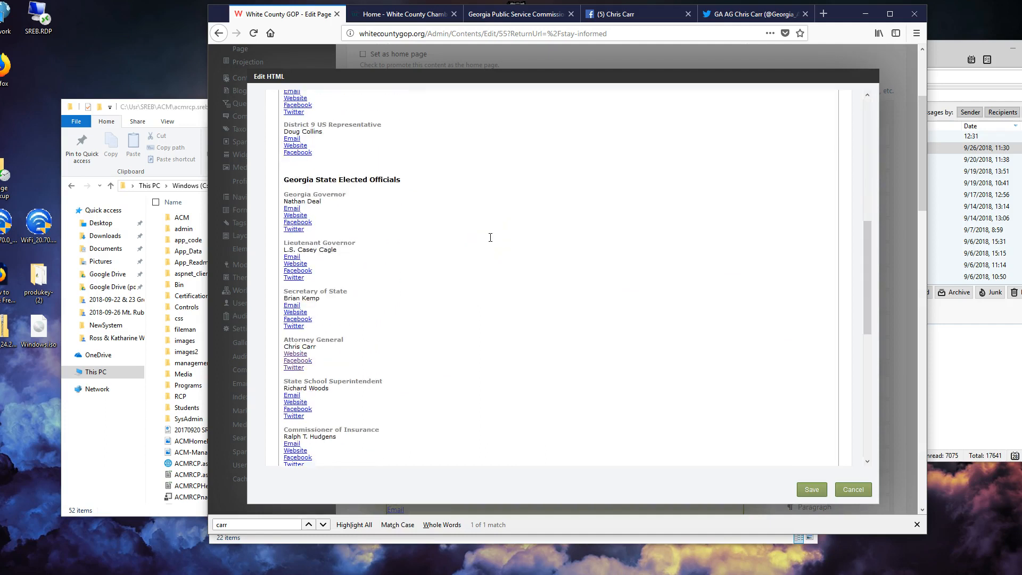
pyautogui.scroll(-2, 490, 237)
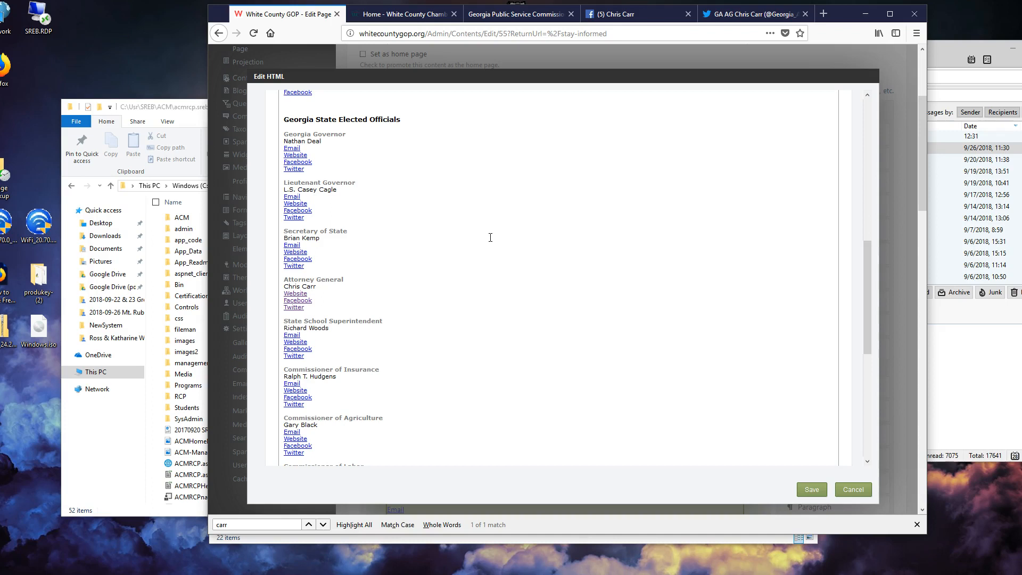
pyautogui.click(331, 179)
pyautogui.scroll(12, 522, 254)
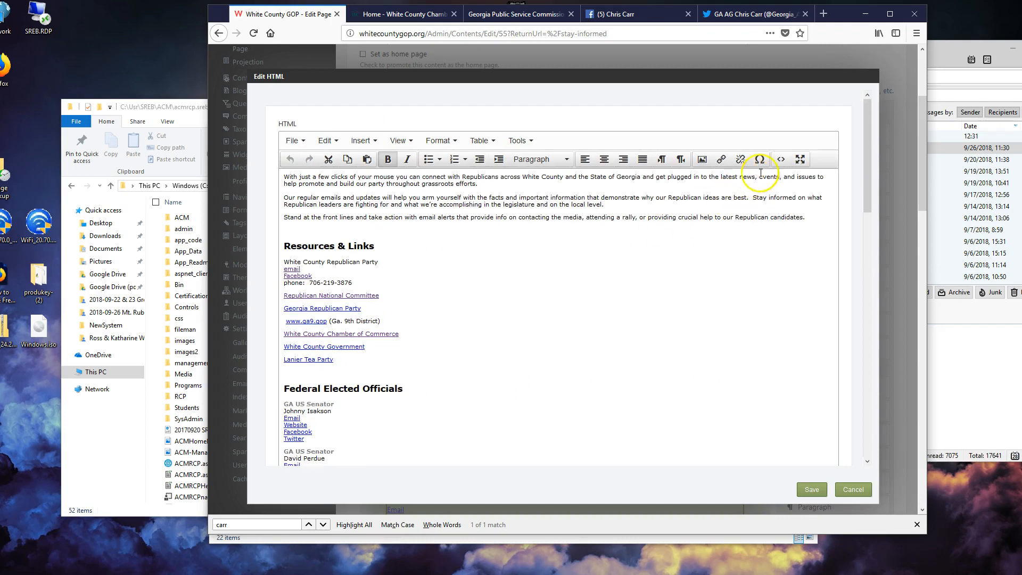
pyautogui.click(780, 159)
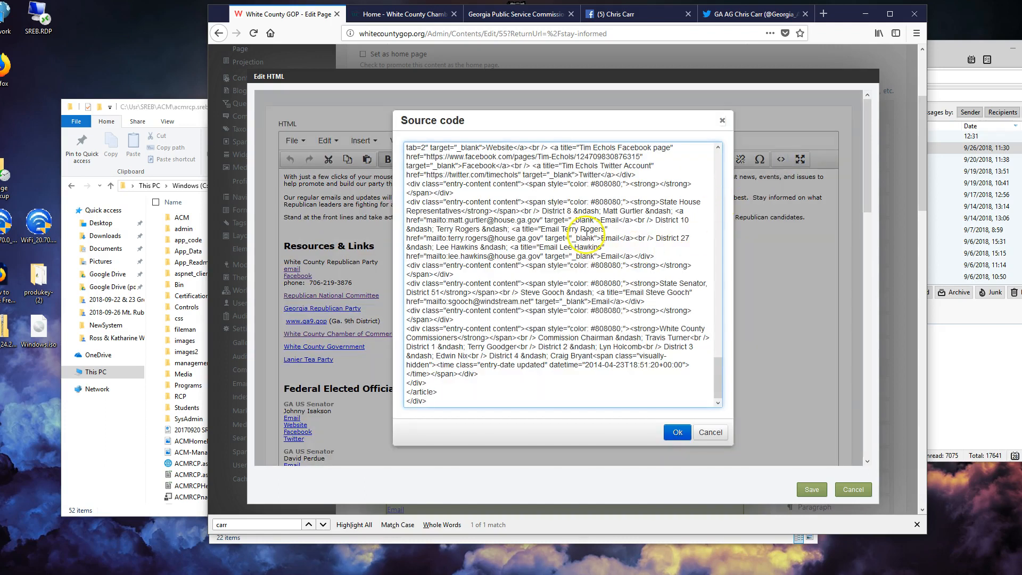
# - Examine the source code markup around the Federal and Georgia State Elected Officials entries, then close it without changes
pyautogui.scroll(-10, 593, 238)
pyautogui.scroll(7, 593, 238)
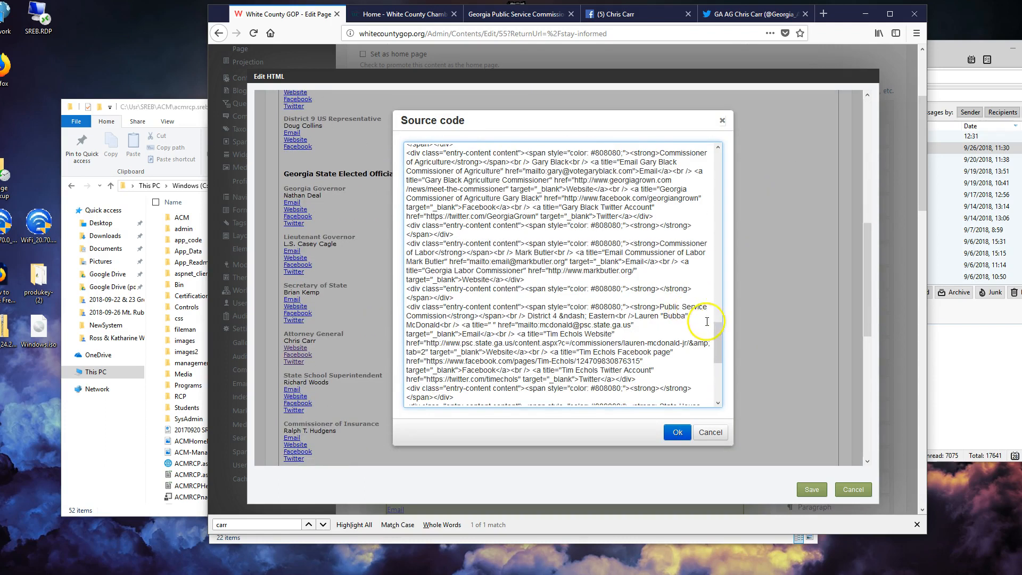
pyautogui.moveTo(719, 343); pyautogui.dragTo(686, 155)
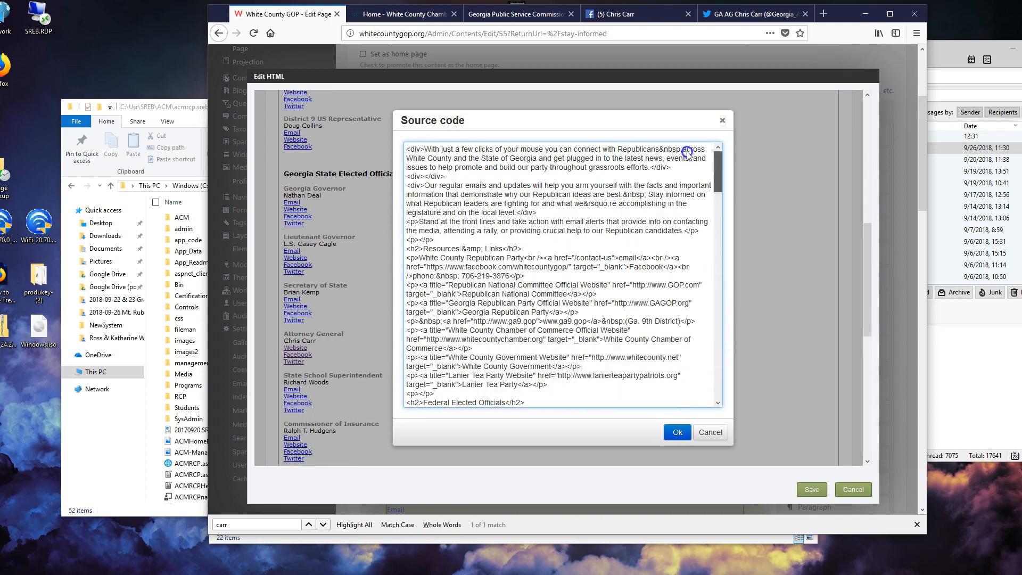
pyautogui.scroll(-5, 629, 235)
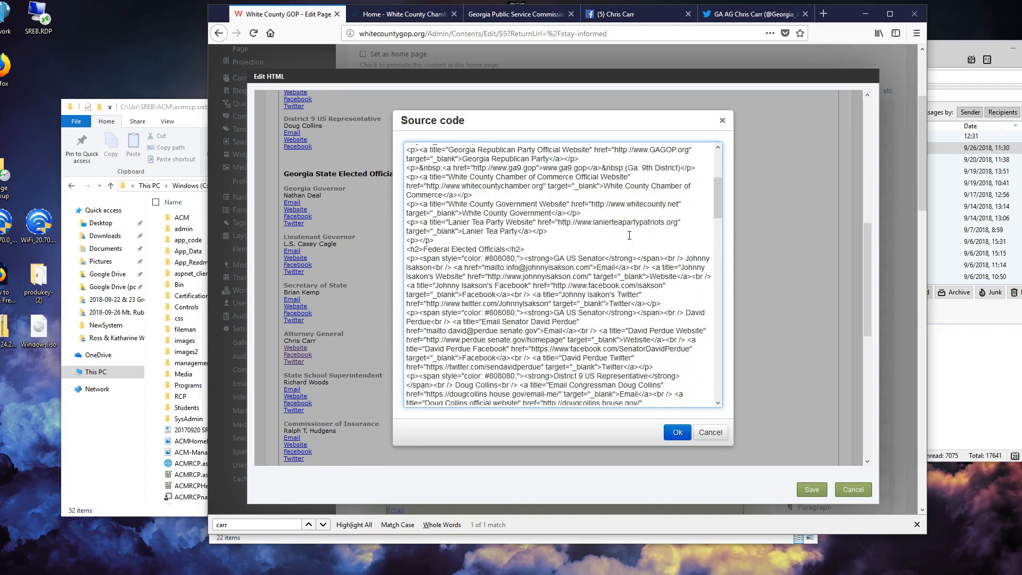
pyautogui.scroll(5, 630, 235)
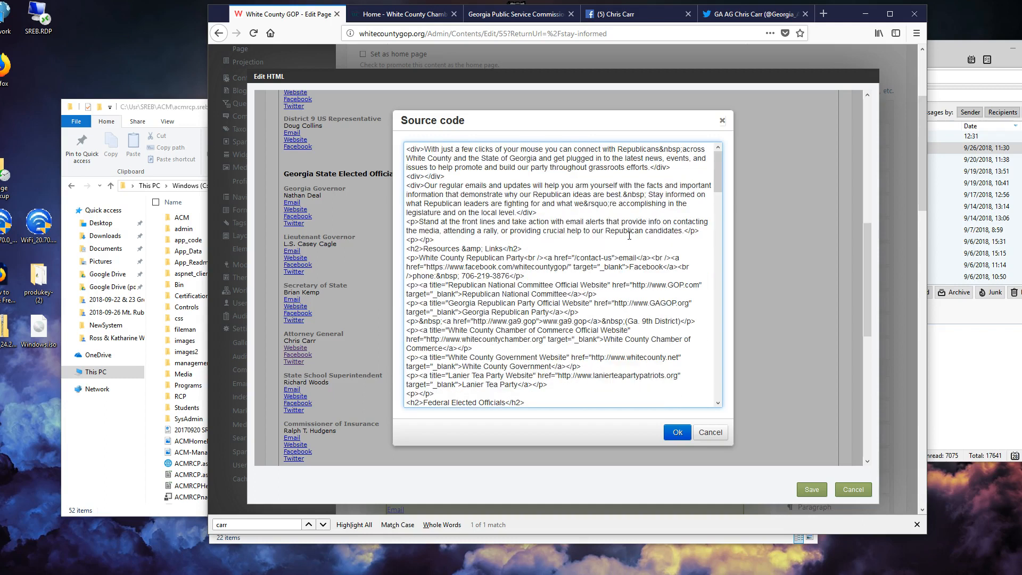
pyautogui.click(631, 247)
pyautogui.scroll(-2, 631, 247)
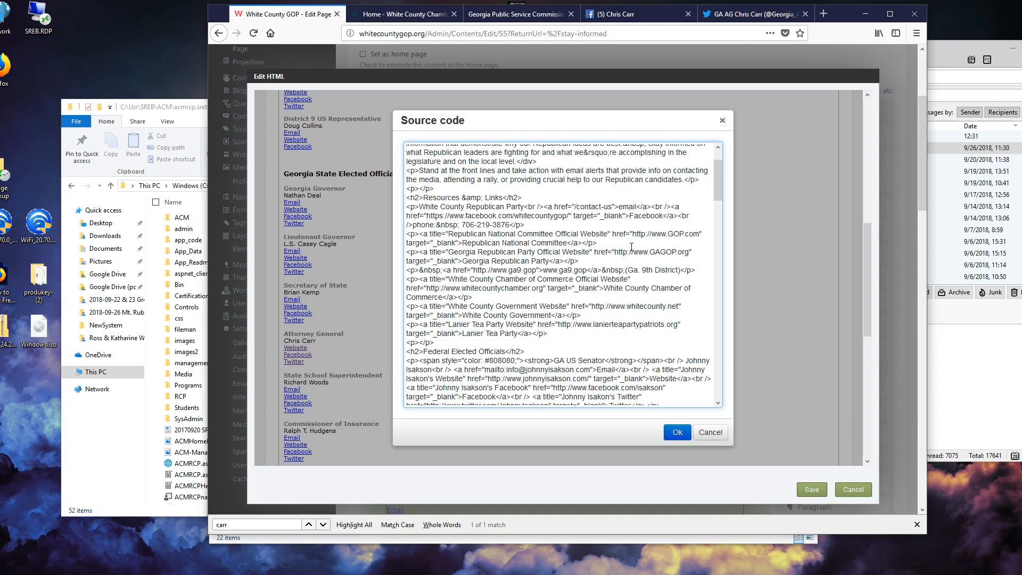
pyautogui.scroll(-12, 631, 247)
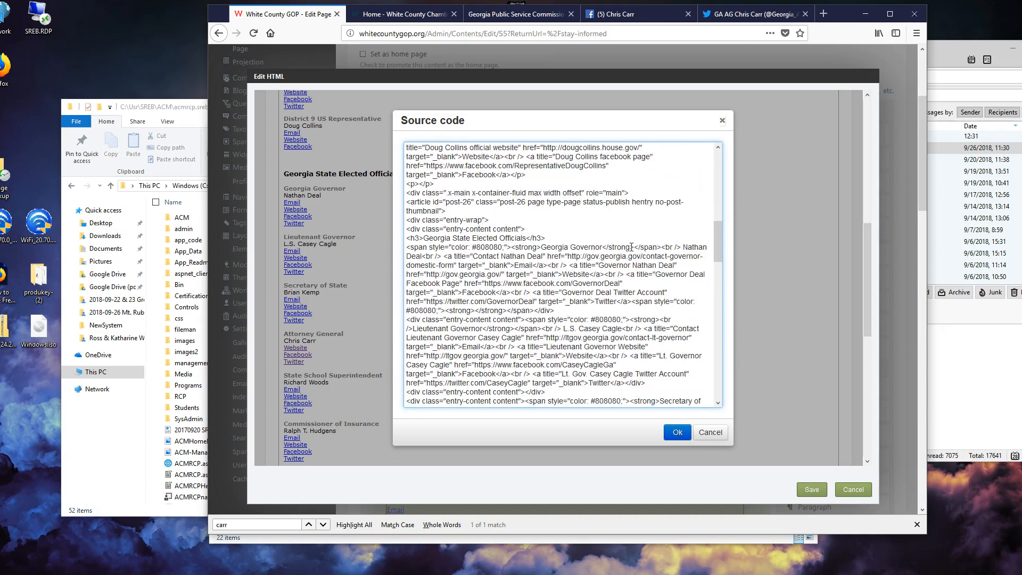
pyautogui.click(611, 247)
pyautogui.click(613, 270)
pyautogui.click(626, 276)
pyautogui.click(712, 430)
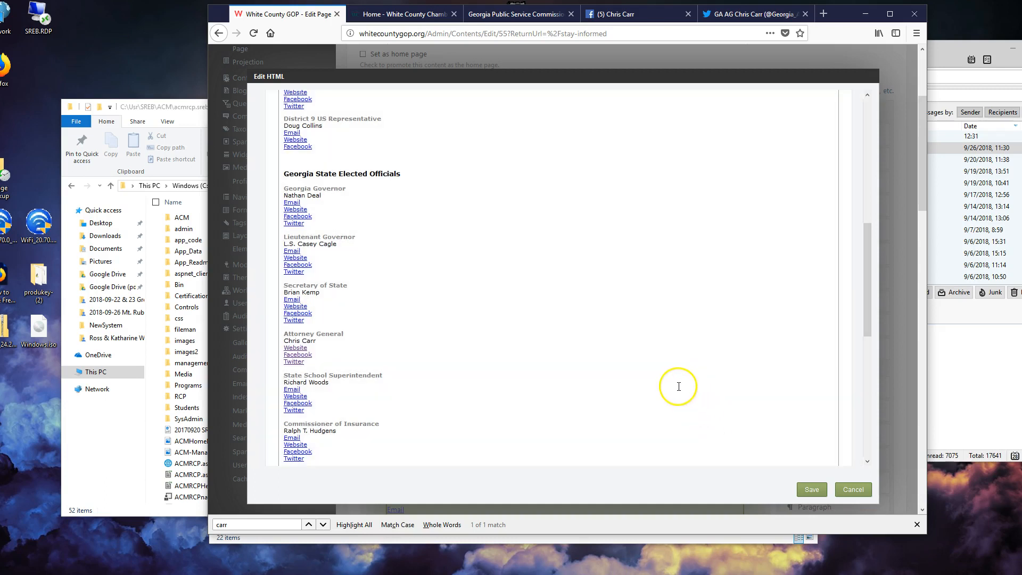
# - Remove the gap between the Lieutenant Governor and Secretary of State entries and recreate it as a single blank line
pyautogui.scroll(6, 676, 385)
pyautogui.scroll(-5, 678, 386)
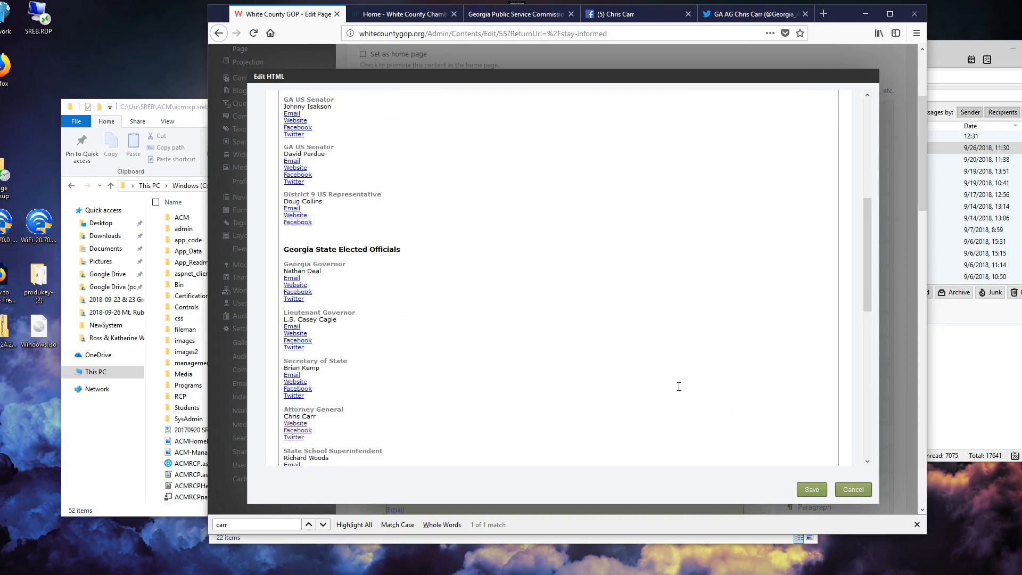
pyautogui.click(353, 325)
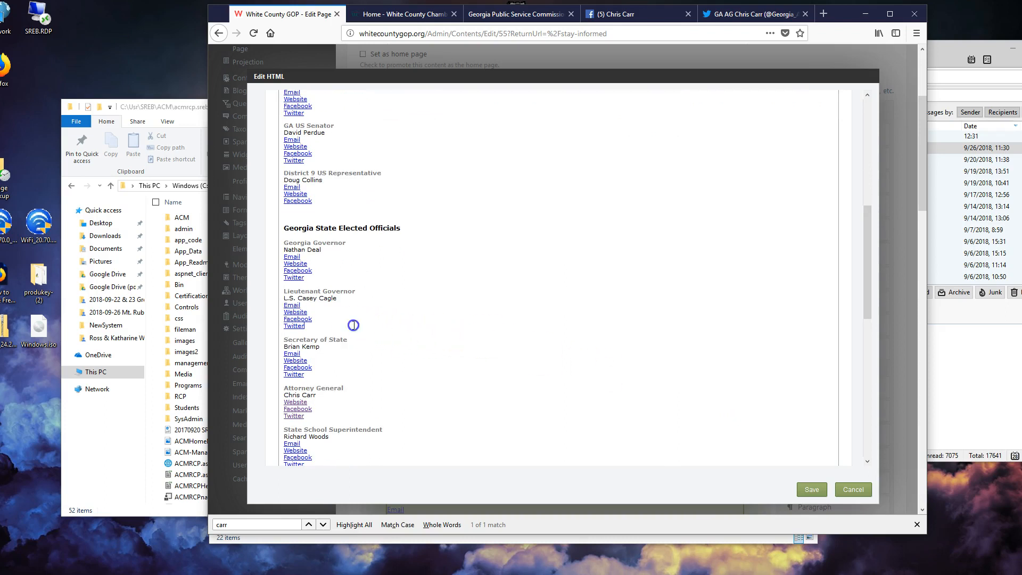
pyautogui.press('Delete')
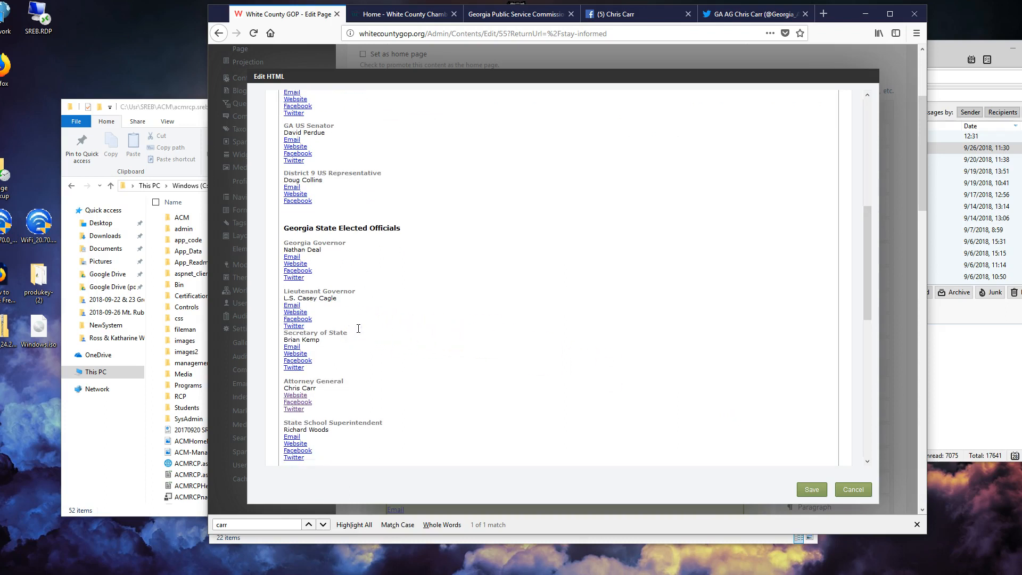
pyautogui.press('Return')
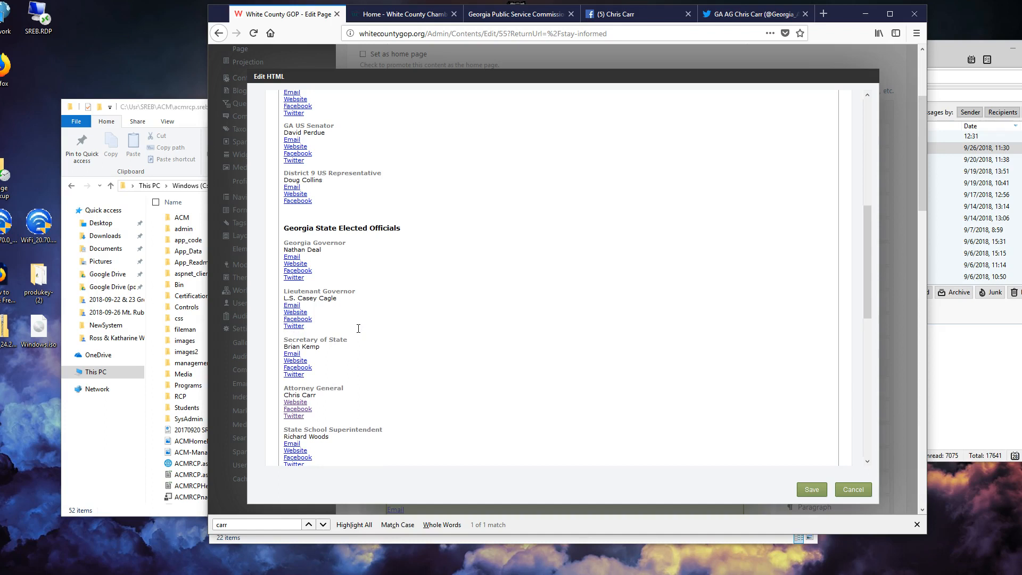
pyautogui.press('Return')
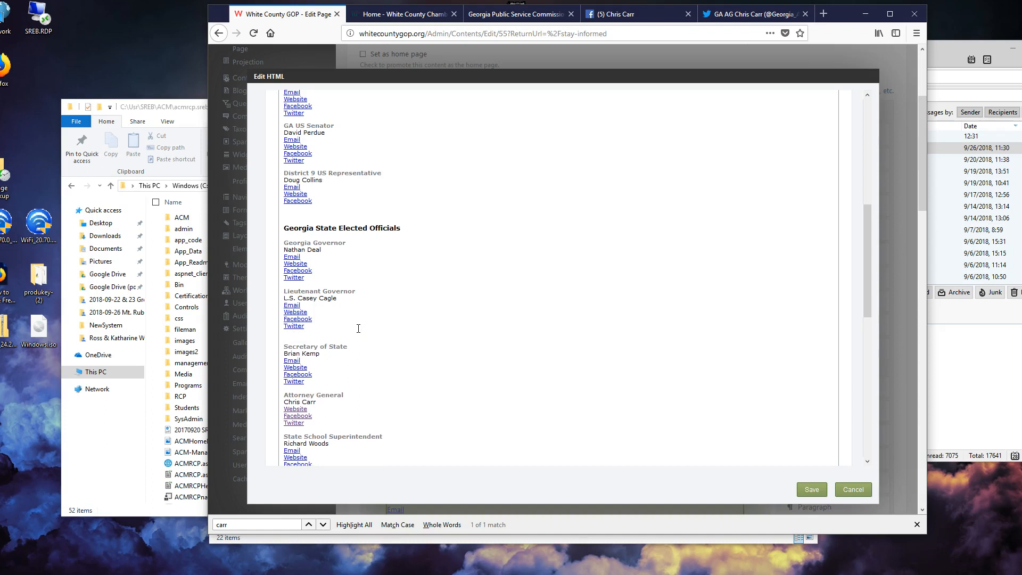
pyautogui.press('Delete')
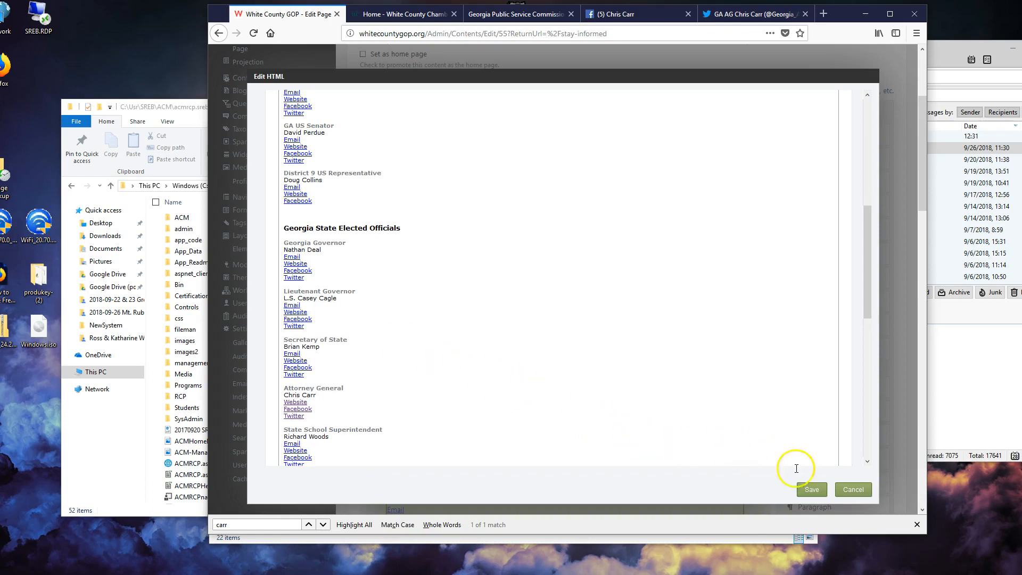
# - Save the HTML element with the retyped gap and publish the Stay Informed page immediately
pyautogui.click(822, 492)
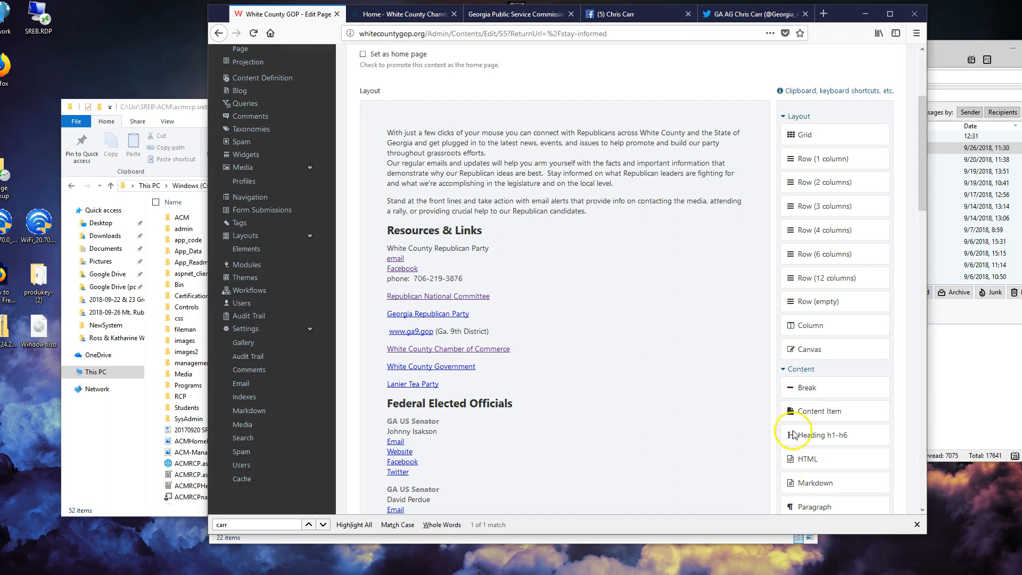
pyautogui.scroll(-6, 729, 377)
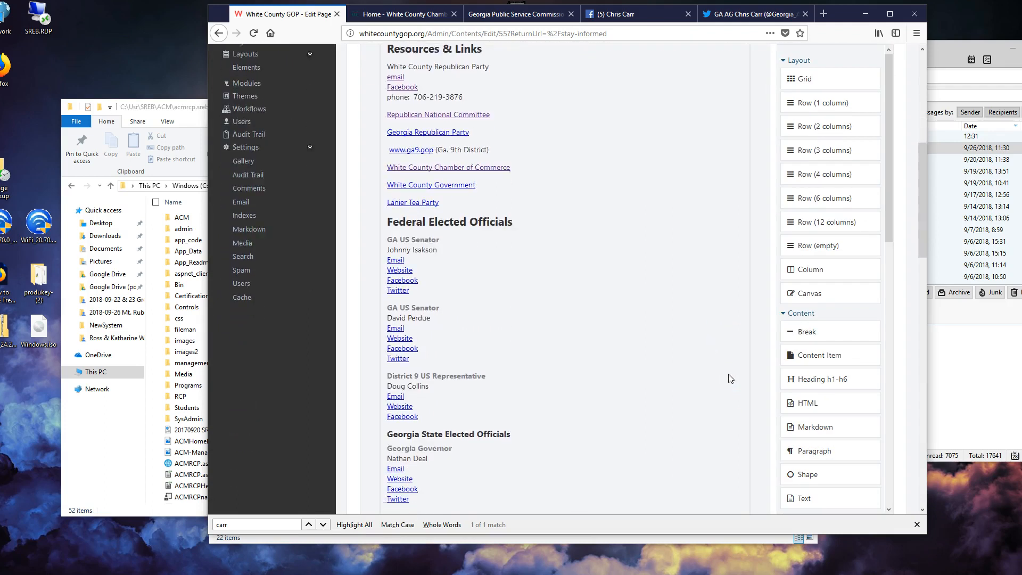
pyautogui.scroll(-1, 730, 377)
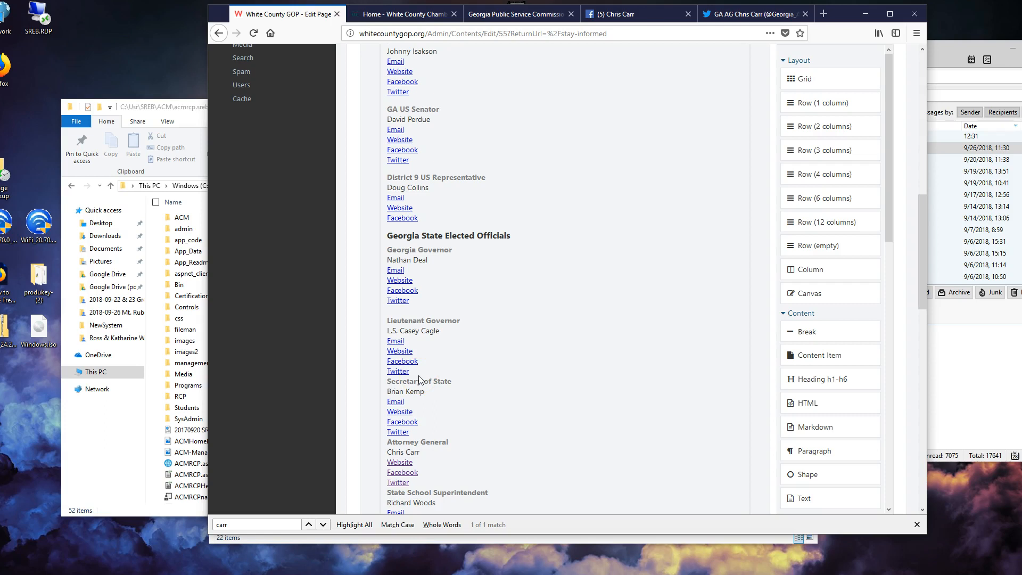
pyautogui.scroll(-10, 419, 379)
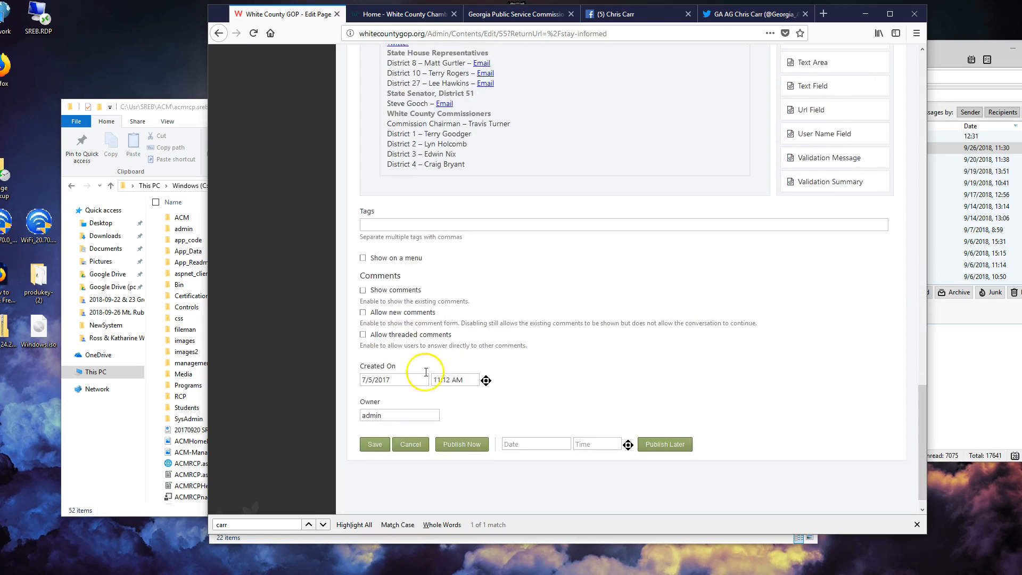
pyautogui.click(469, 445)
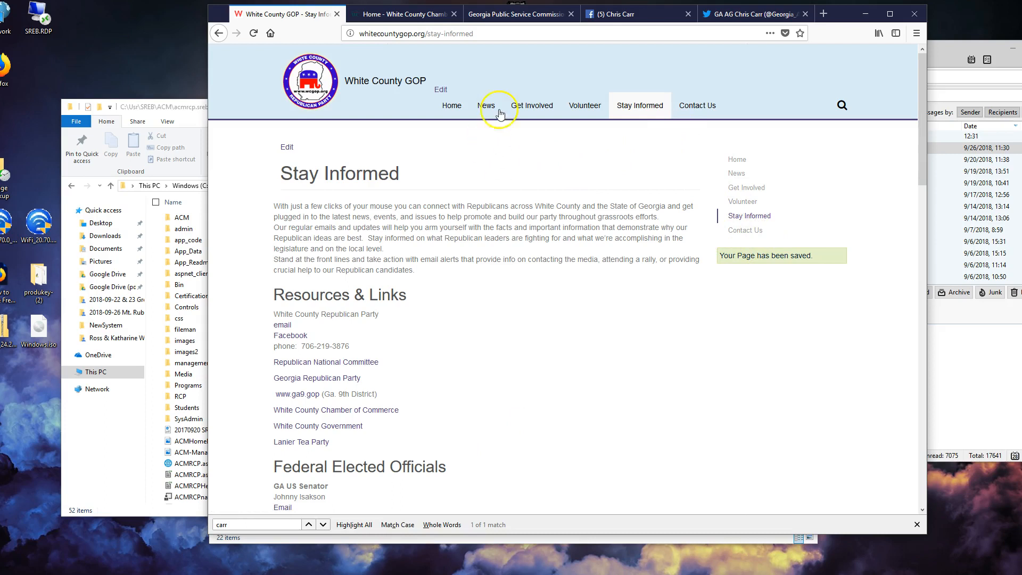
# - Reload the published Stay Informed page and check the spacing between the Georgia State Elected Officials entries
pyautogui.click(253, 33)
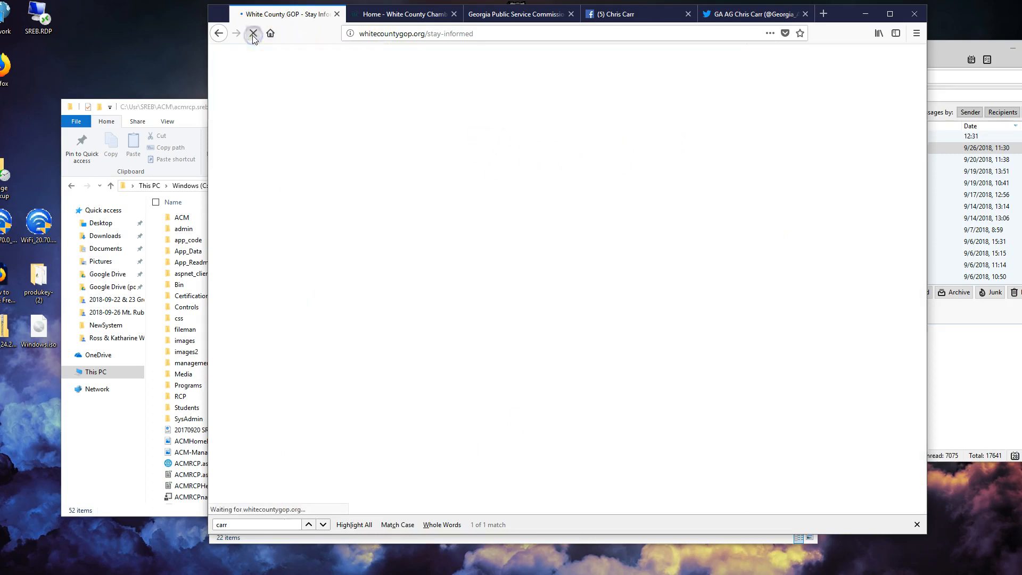
pyautogui.scroll(-6, 522, 256)
pyautogui.scroll(-3, 524, 262)
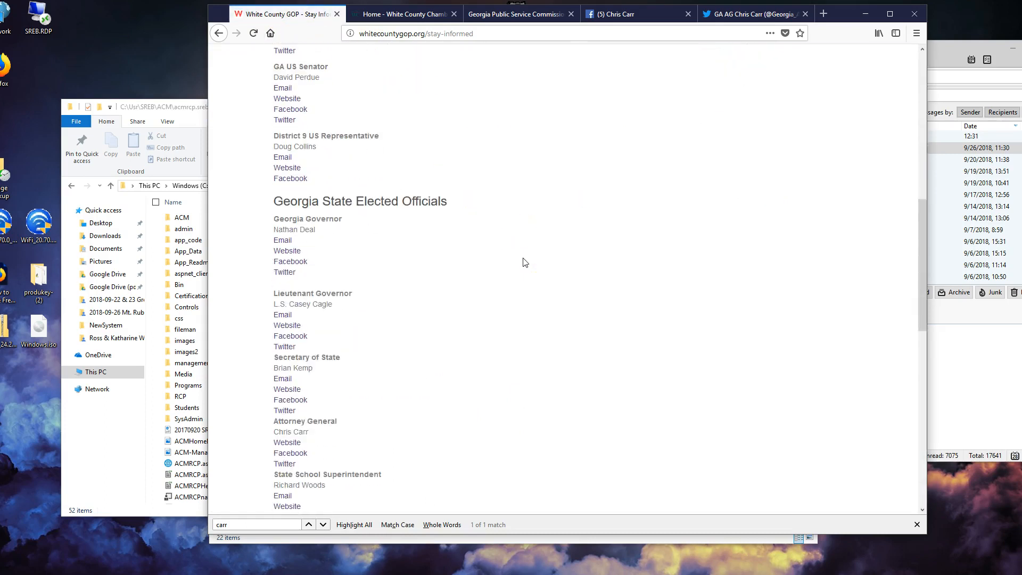
pyautogui.scroll(9, 319, 341)
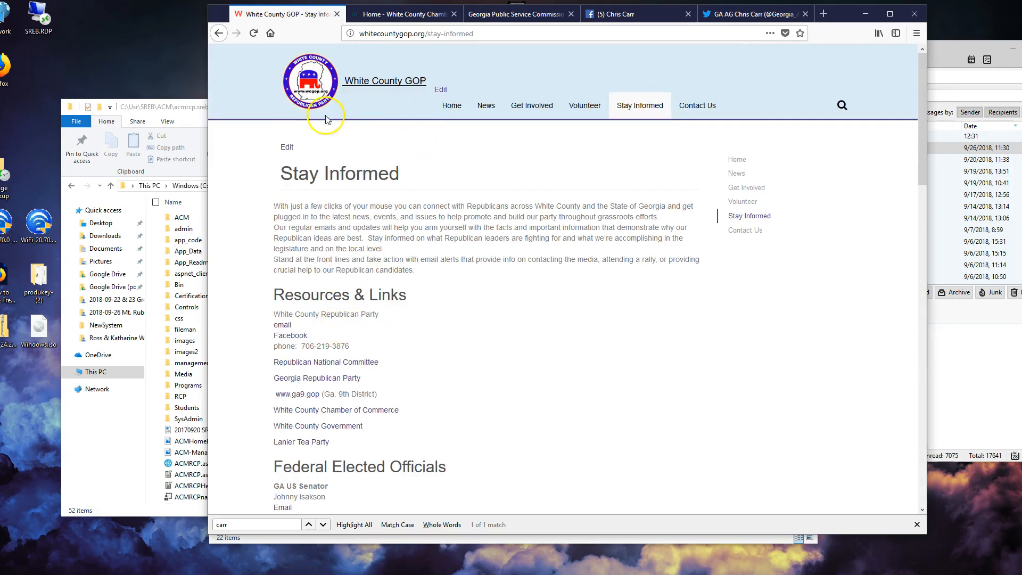
# - Open the Stay Informed page for editing again and bring up its HTML element in the content editor
pyautogui.click(286, 147)
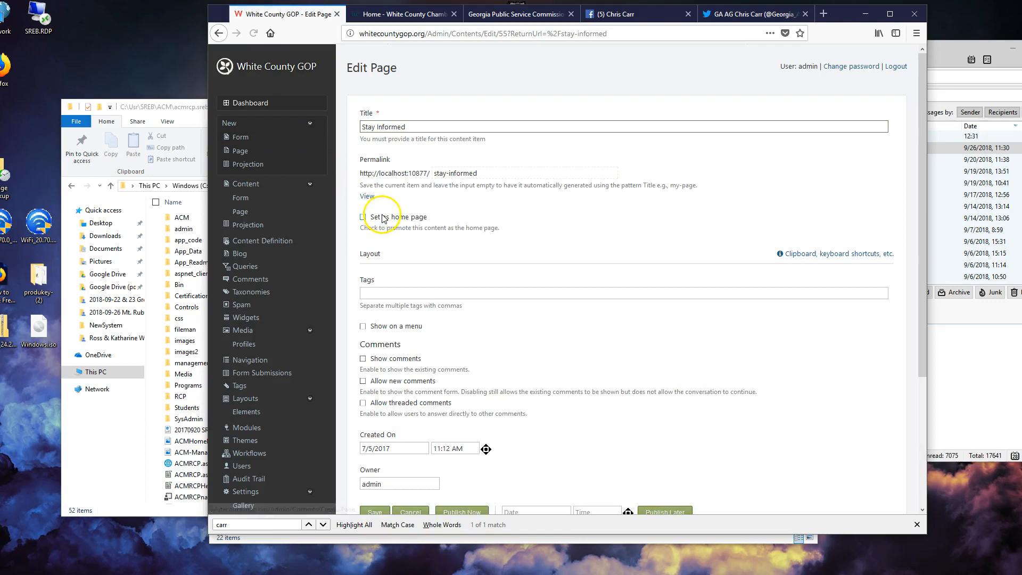
pyautogui.scroll(-3, 406, 233)
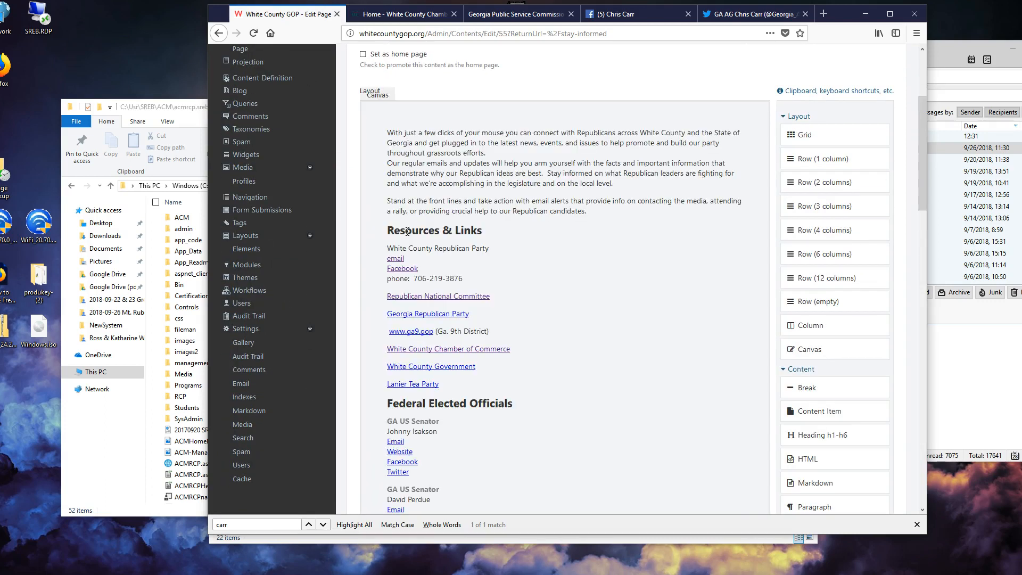
pyautogui.scroll(-4, 407, 231)
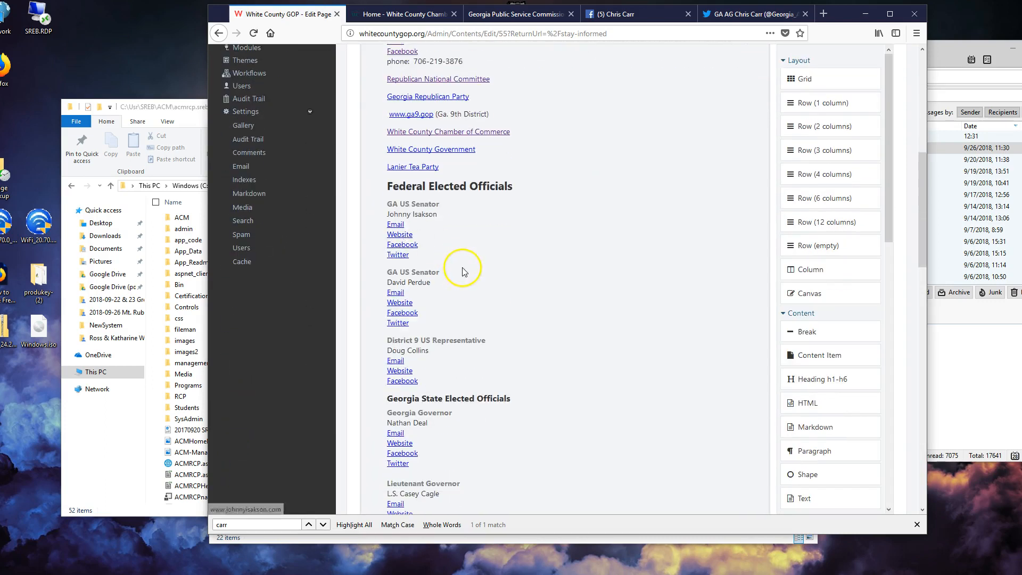
pyautogui.click(493, 278)
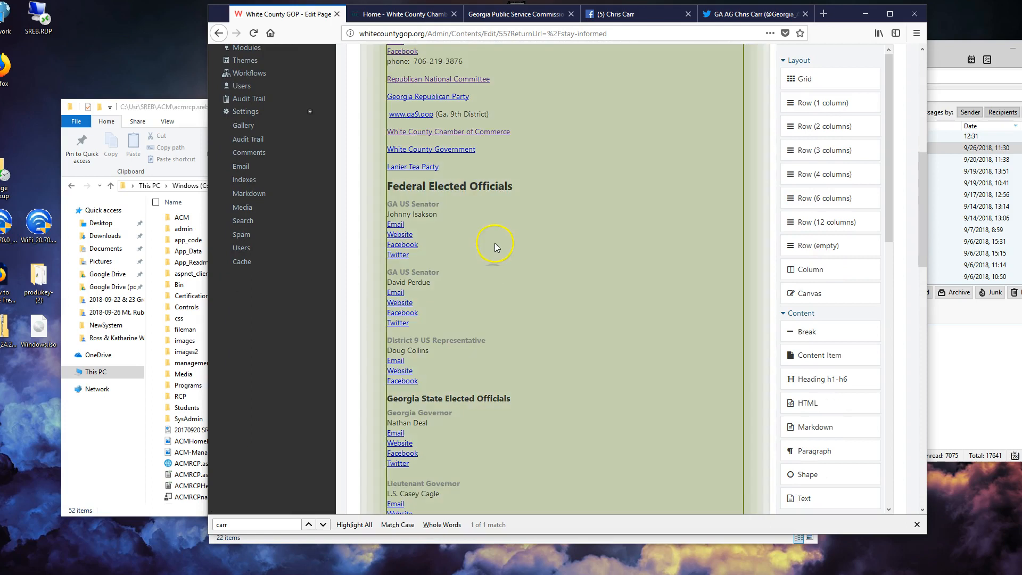
pyautogui.scroll(6, 494, 243)
pyautogui.click(426, 122)
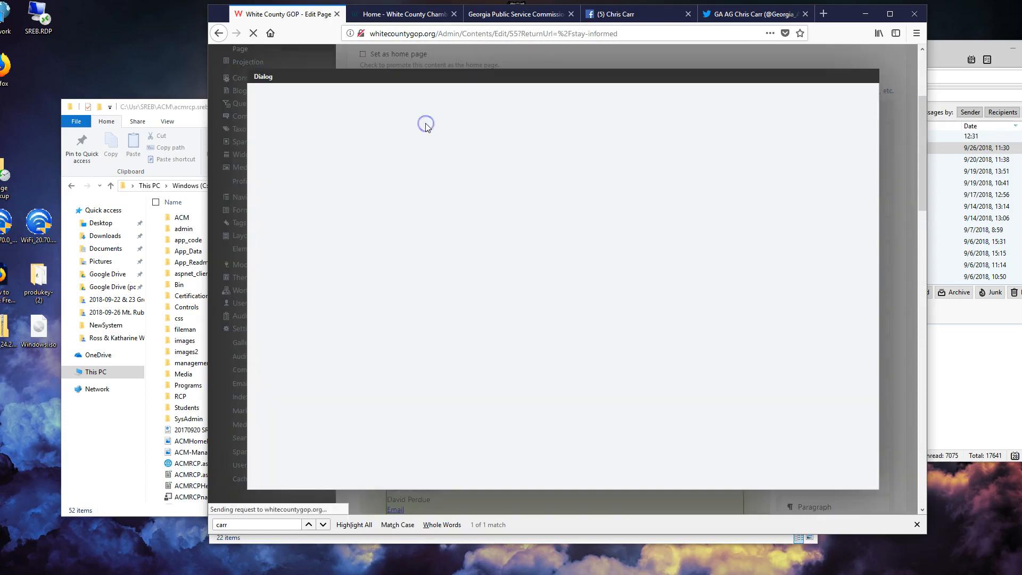
# - Insert an extra blank line above the Secretary of State and Attorney General headings under Georgia State Elected Officials
pyautogui.scroll(-5, 469, 224)
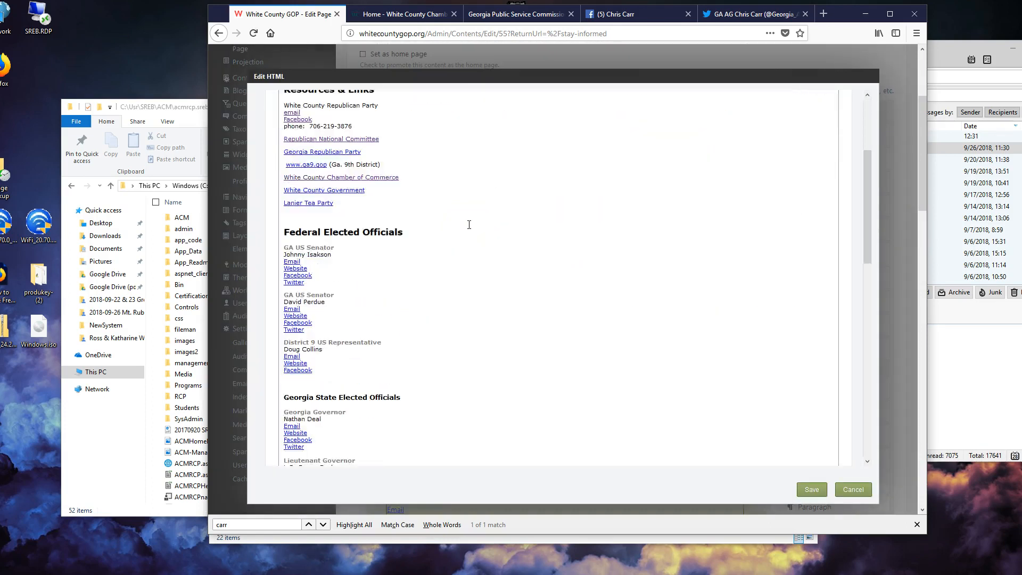
pyautogui.scroll(-3, 469, 224)
pyautogui.scroll(-2, 468, 225)
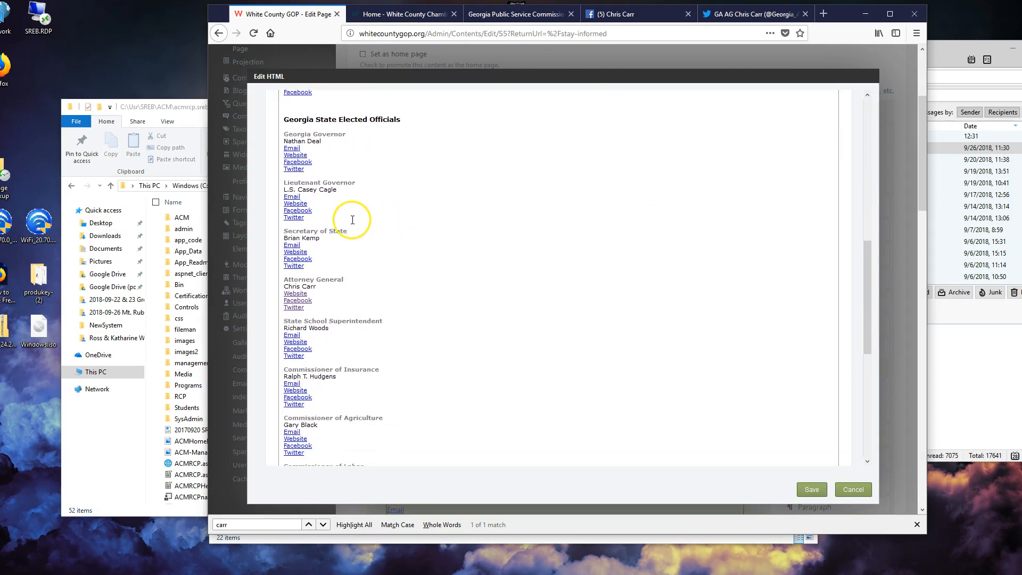
pyautogui.click(283, 231)
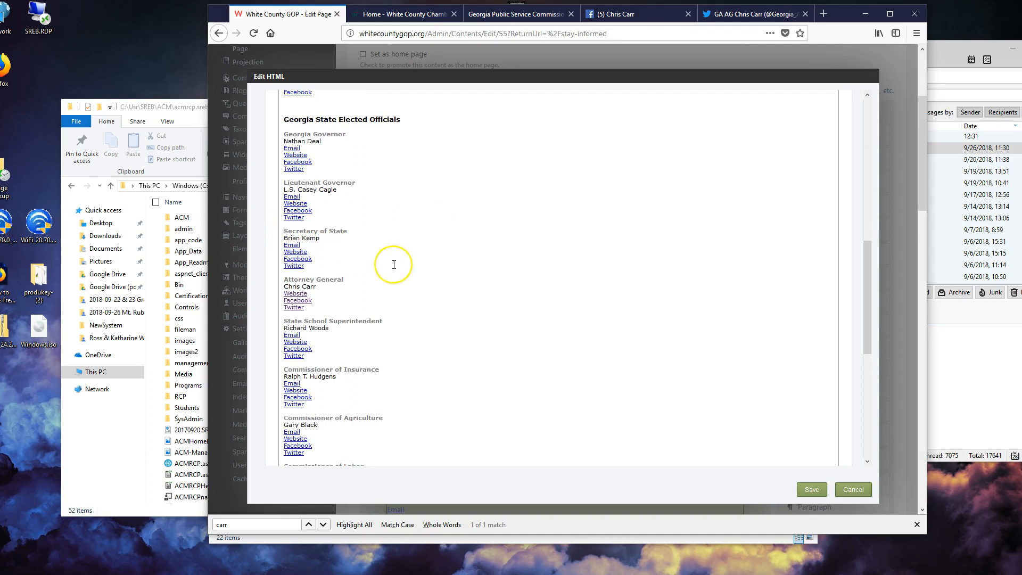
pyautogui.press('Return')
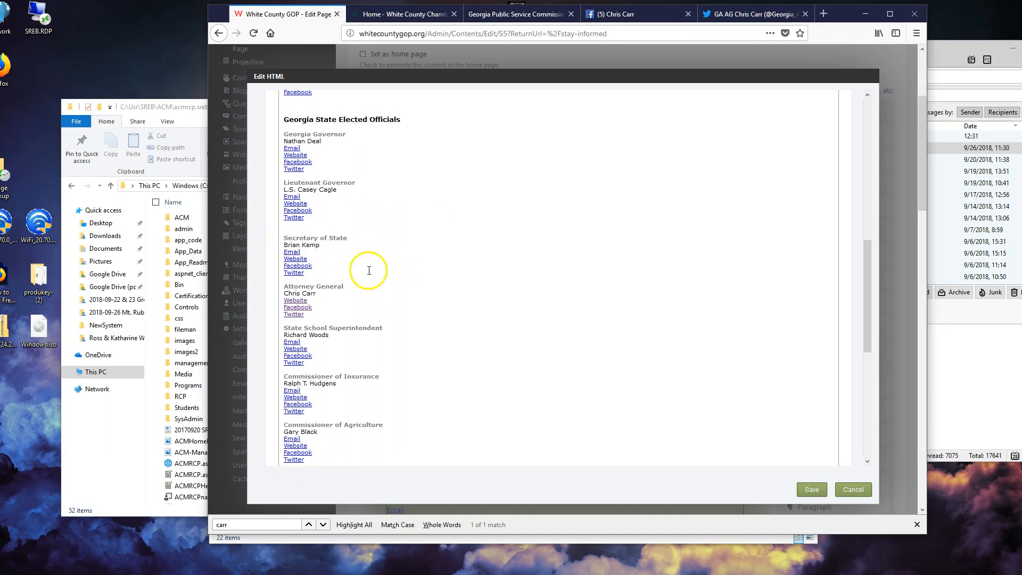
pyautogui.click(282, 284)
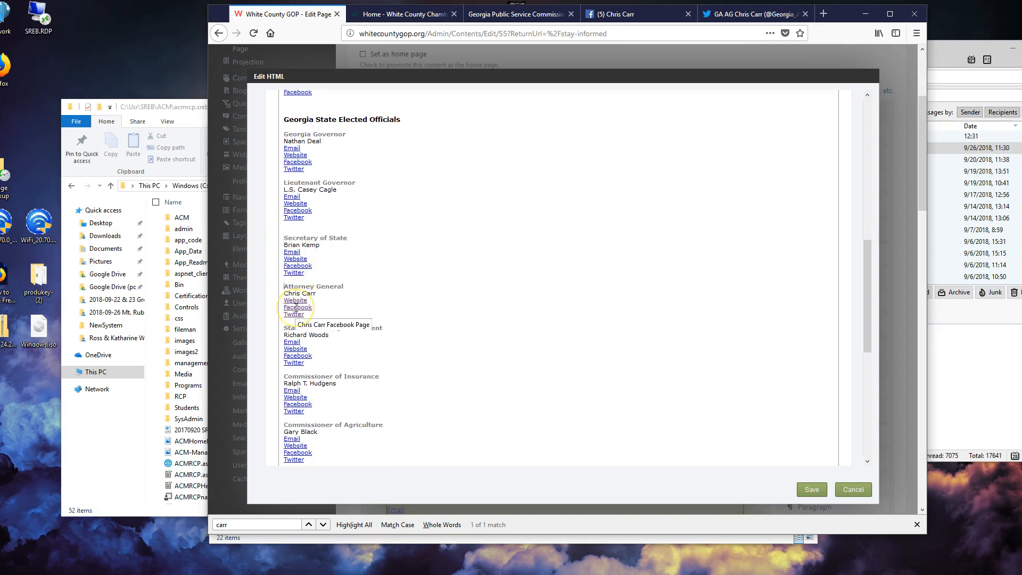
pyautogui.press('Return')
# - Insert an extra blank line above the State School Superintendent, Commissioner of Insurance and Commissioner of Agriculture headings
pyautogui.click(284, 335)
pyautogui.press('Return')
pyautogui.click(283, 391)
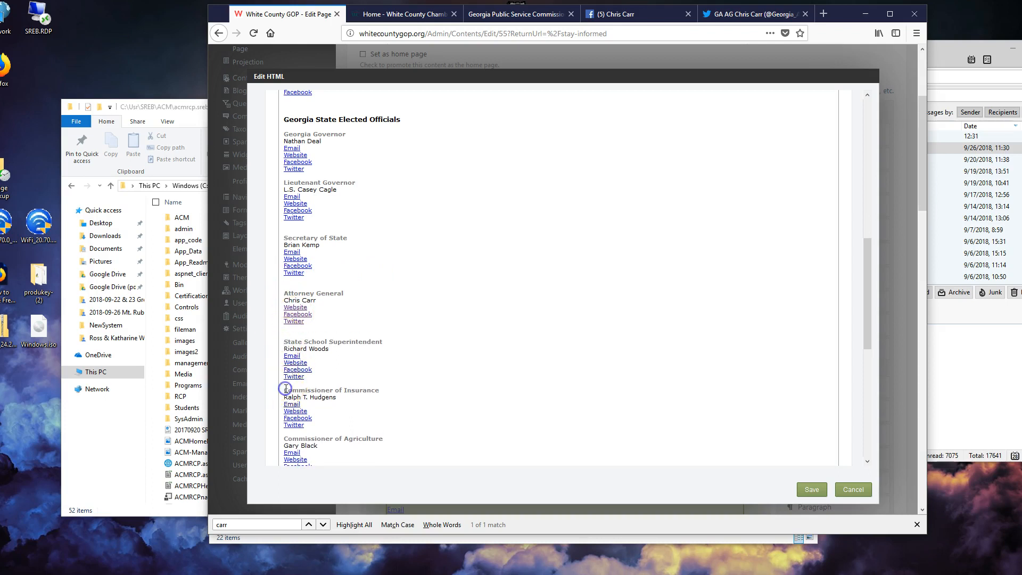
pyautogui.press('Return')
pyautogui.click(284, 446)
pyautogui.press('Return')
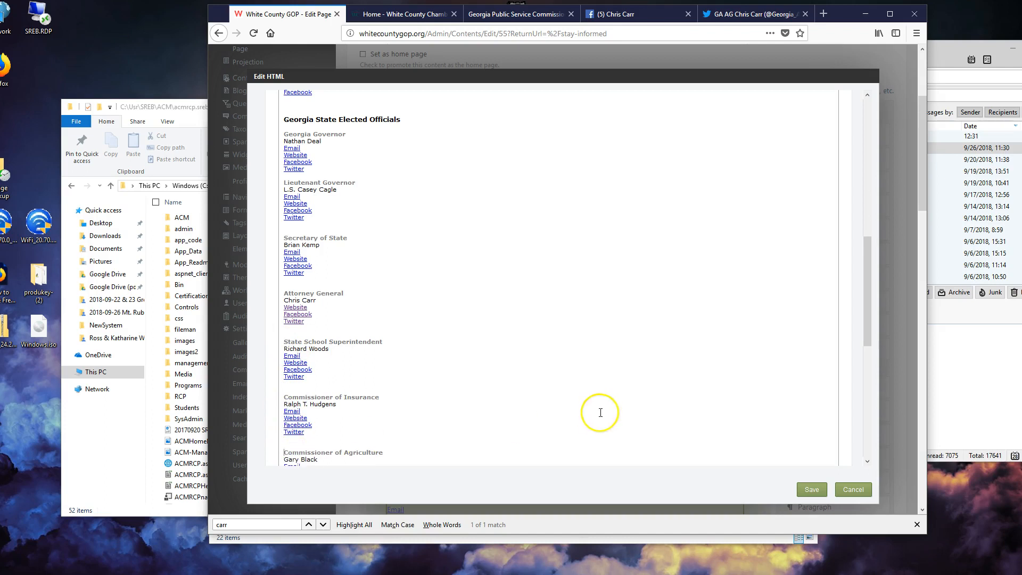
# - Insert an extra blank line above the Commissioner of Labor and Public Service Commission headings
pyautogui.scroll(-3, 602, 411)
pyautogui.scroll(-2, 602, 410)
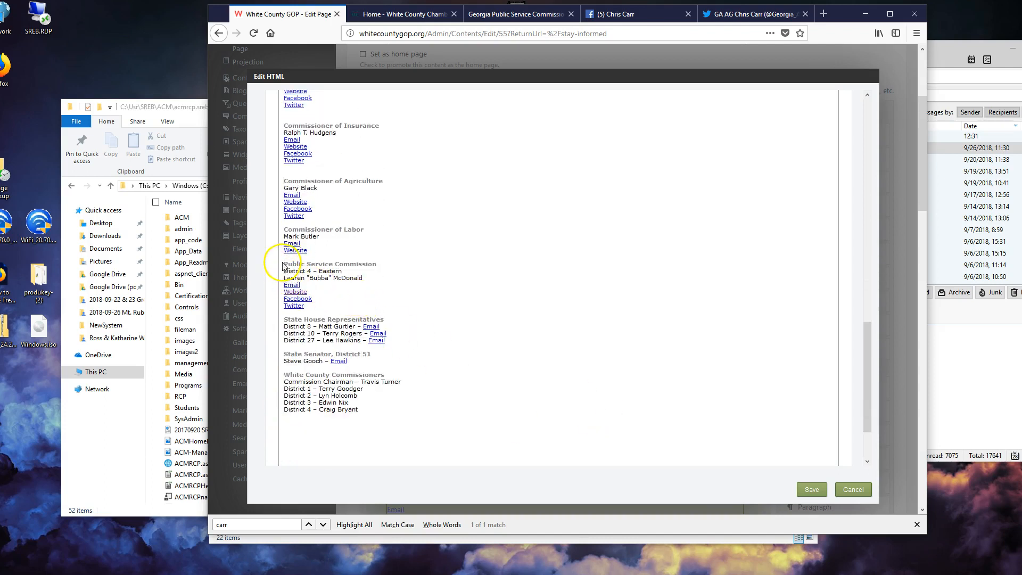
pyautogui.click(285, 231)
pyautogui.press('Return')
pyautogui.click(285, 271)
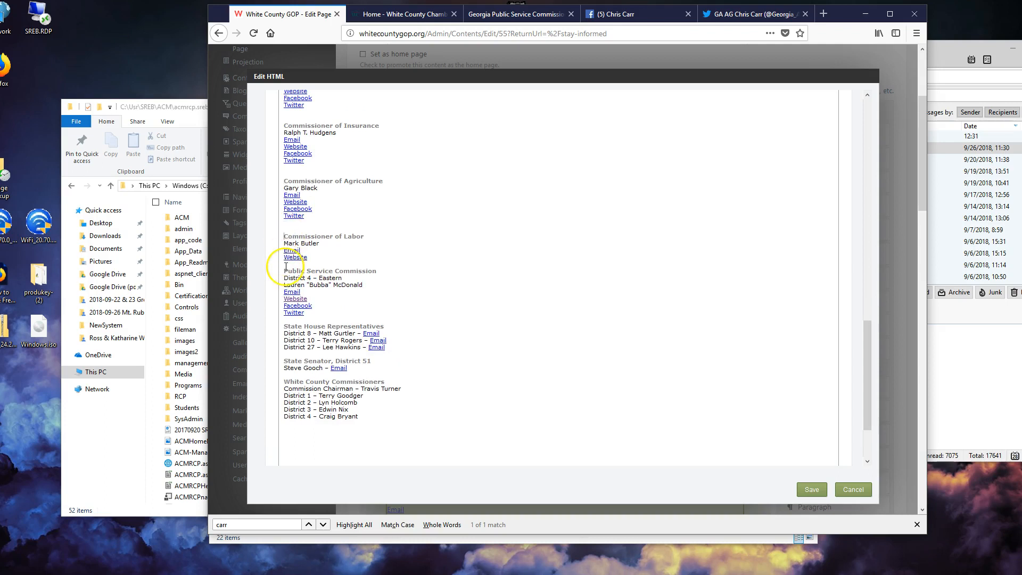
pyautogui.press('Return')
# - Insert an extra blank line above the State House Representatives, State Senator and White County Commissioners headings, and save the HTML element
pyautogui.click(286, 334)
pyautogui.click(286, 334)
pyautogui.press('Return')
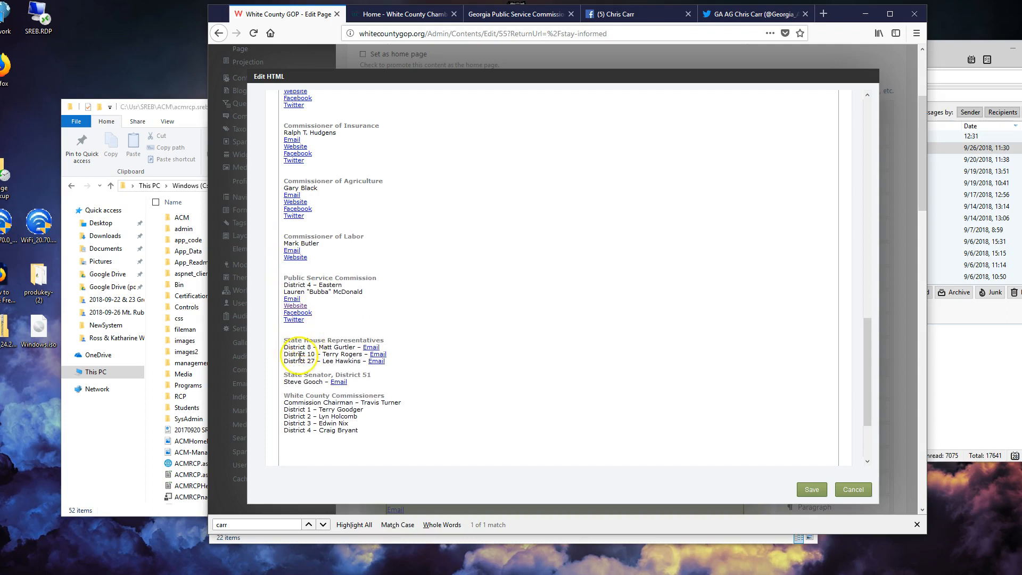
pyautogui.press('Return')
pyautogui.click(286, 403)
pyautogui.press('Return')
pyautogui.click(811, 489)
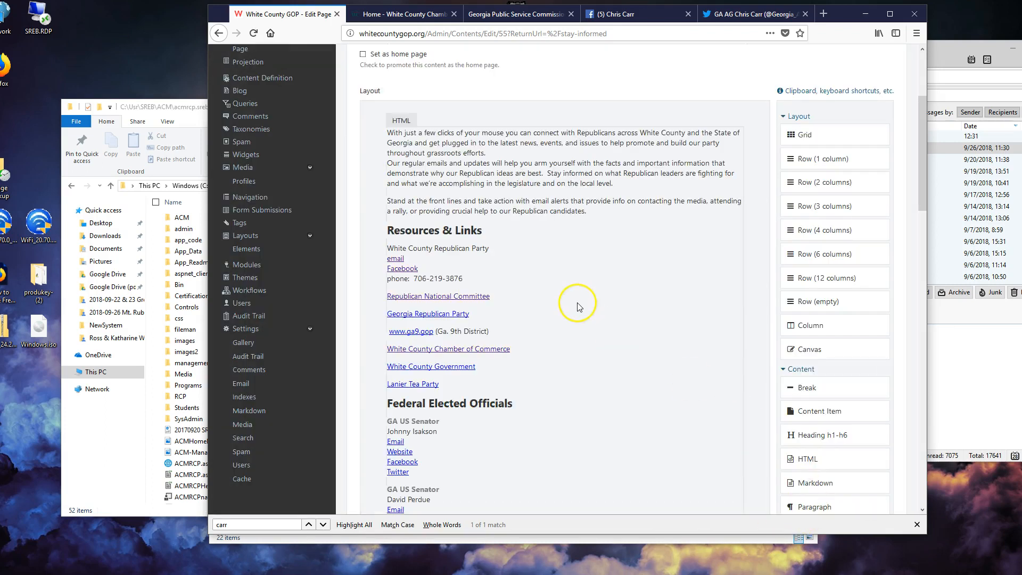
# - Review the officials' entries in the page layout and publish the Stay Informed page immediately
pyautogui.scroll(-6, 578, 307)
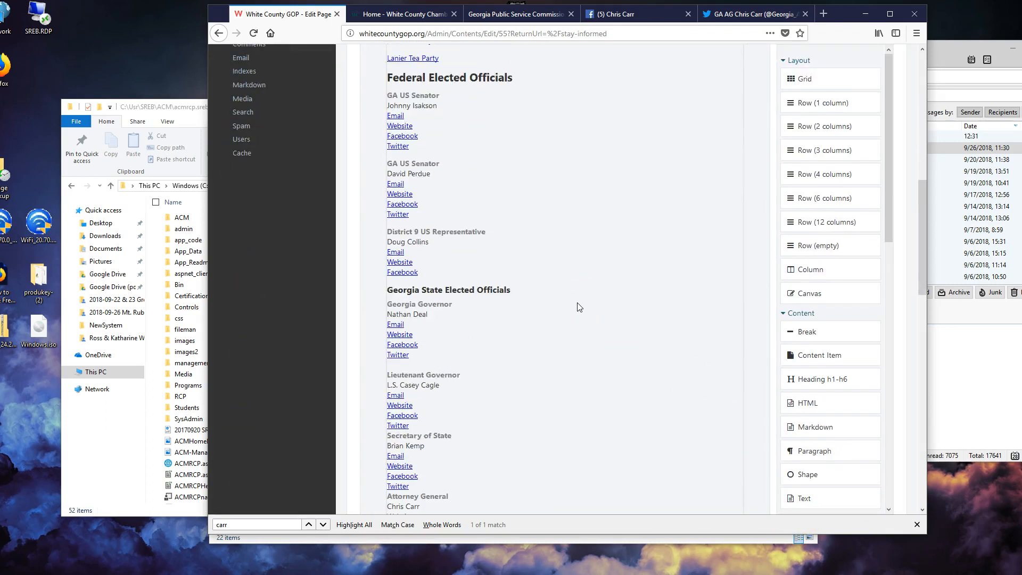
pyautogui.scroll(-4, 579, 307)
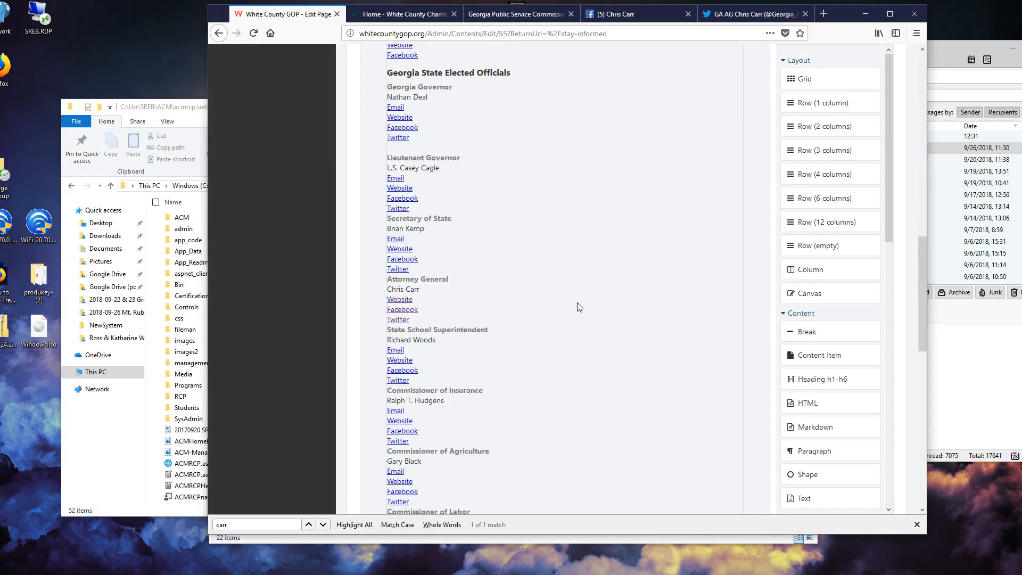
pyautogui.scroll(-15, 579, 307)
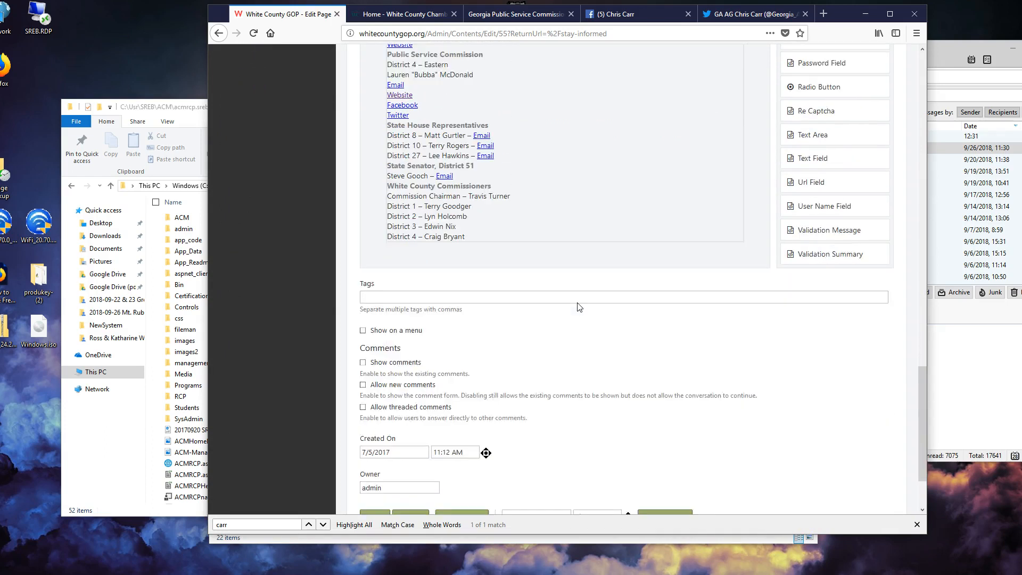
pyautogui.click(461, 452)
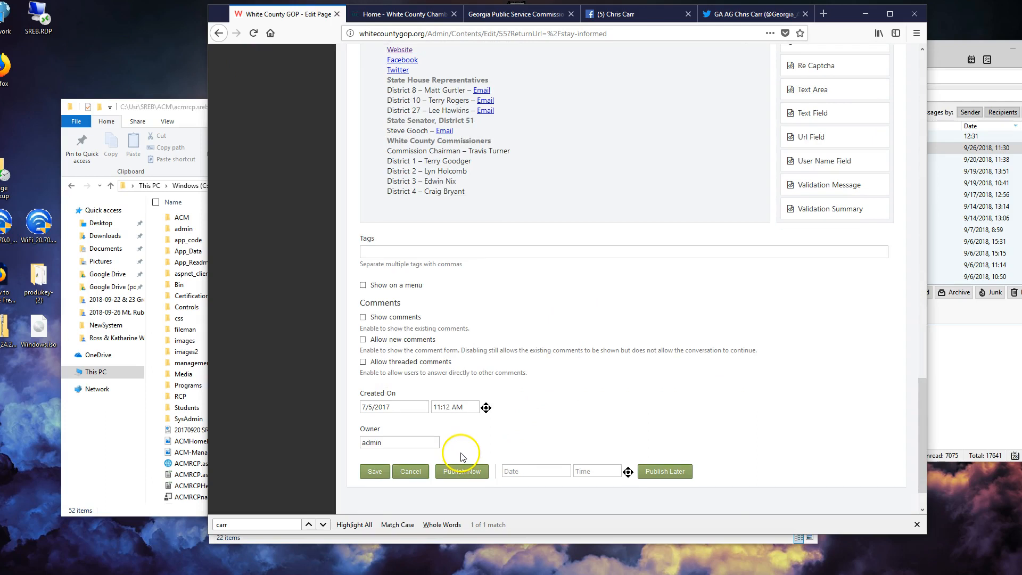
pyautogui.click(464, 478)
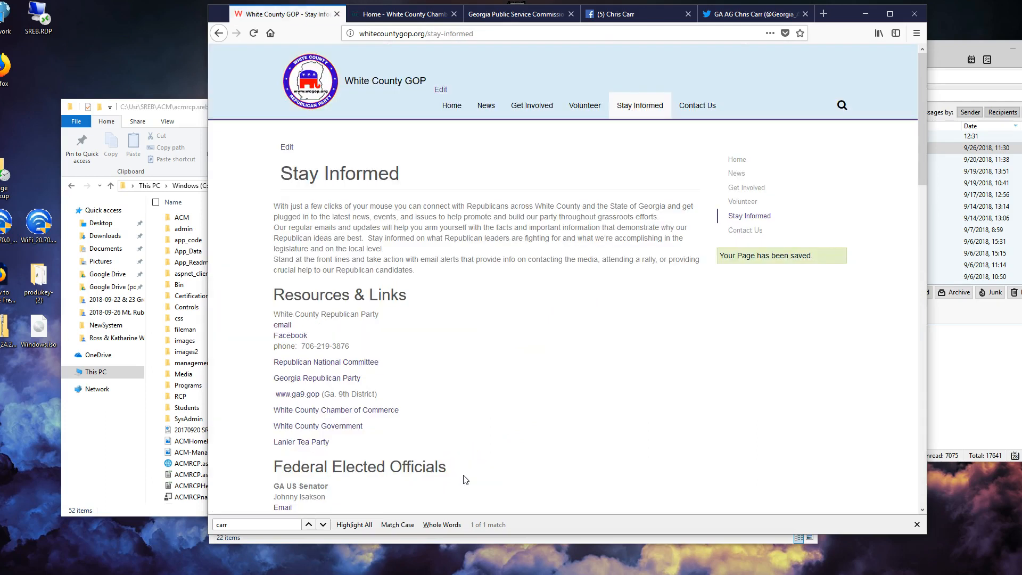
# - Reload the published Stay Informed page and check the spacing between the officials' entries down to the White County Commissioners
pyautogui.click(253, 33)
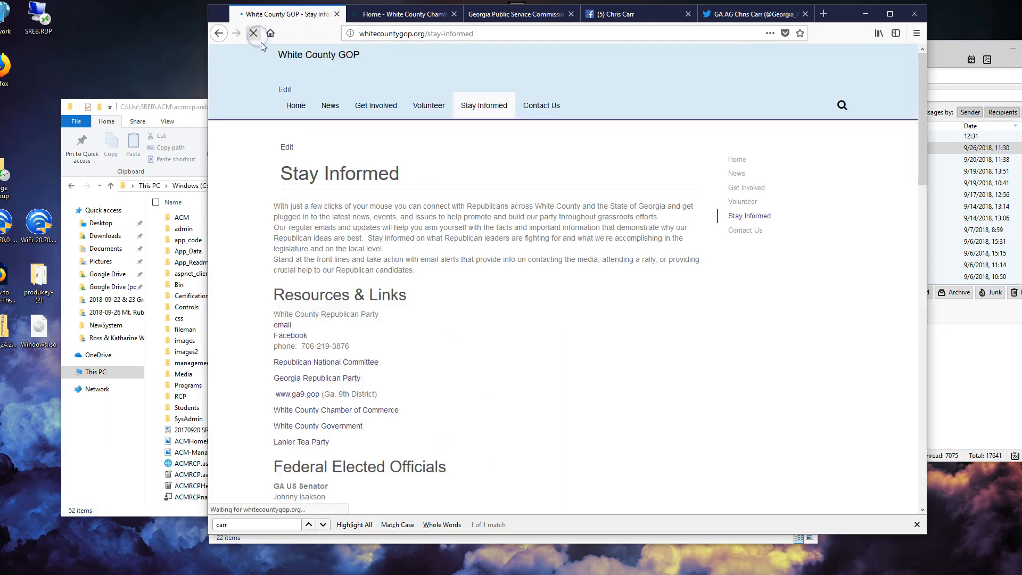
pyautogui.scroll(-12, 484, 289)
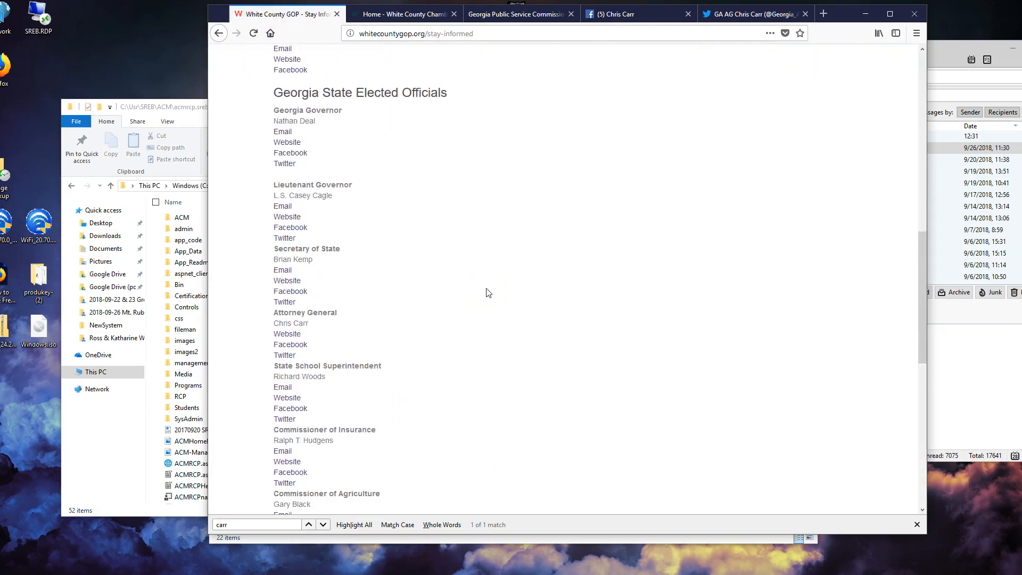
pyautogui.scroll(-5, 488, 292)
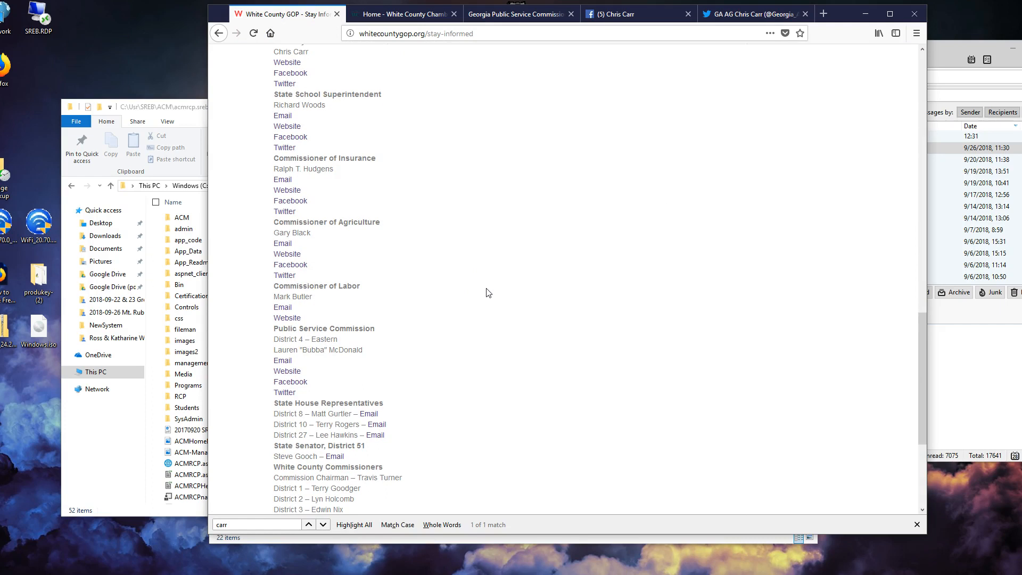
pyautogui.scroll(-4, 489, 293)
pyautogui.scroll(10, 488, 293)
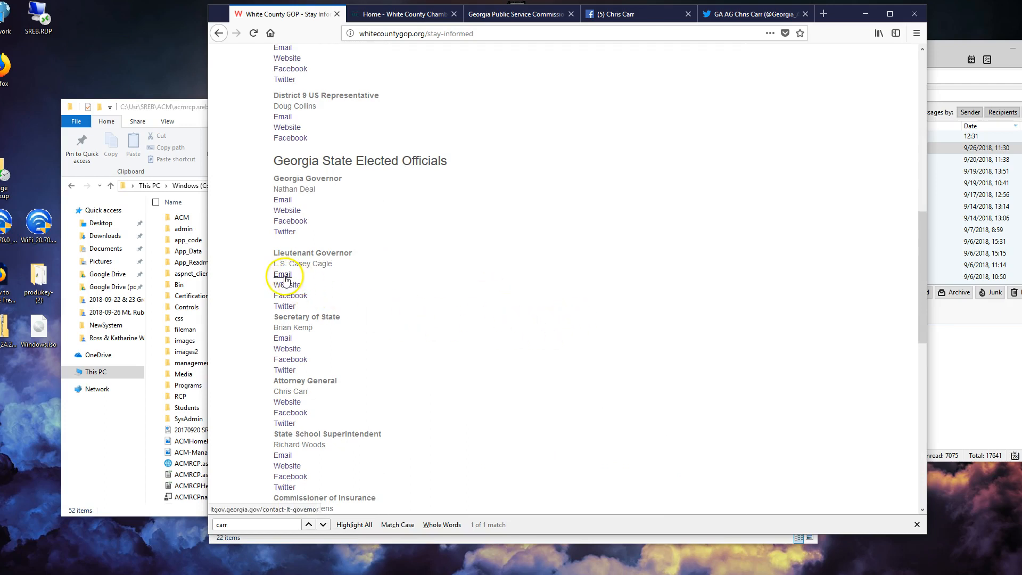
# - Test the District 8 email link under State House Representatives and close the mail window it opens
pyautogui.scroll(-4, 326, 303)
pyautogui.scroll(-5, 327, 304)
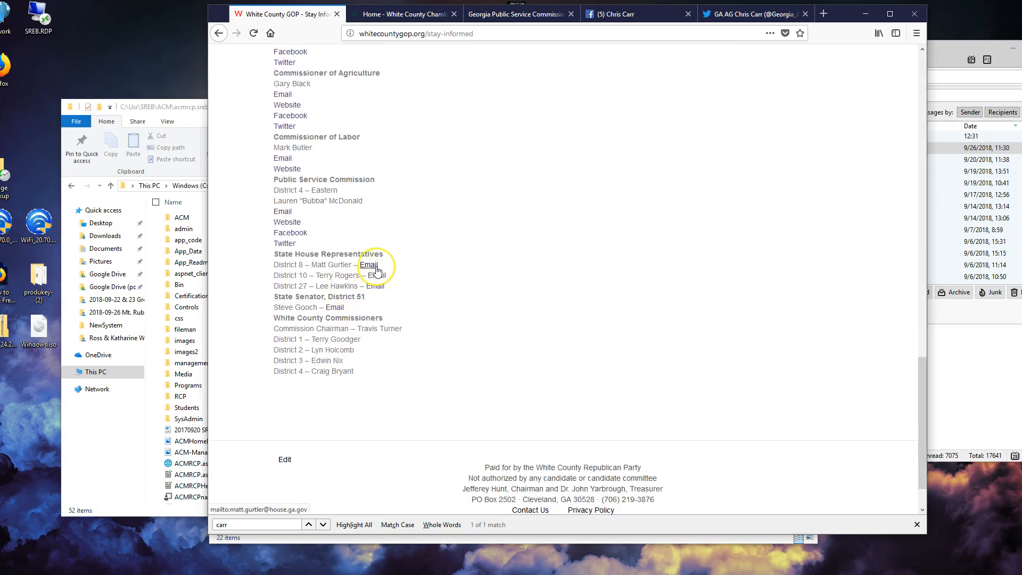
pyautogui.click(376, 270)
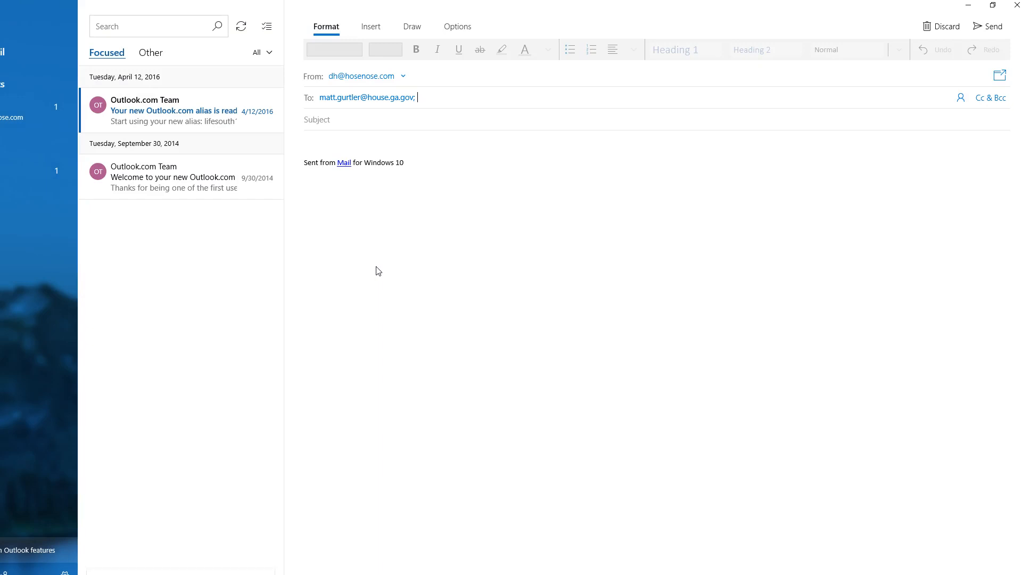
pyautogui.click(1014, 6)
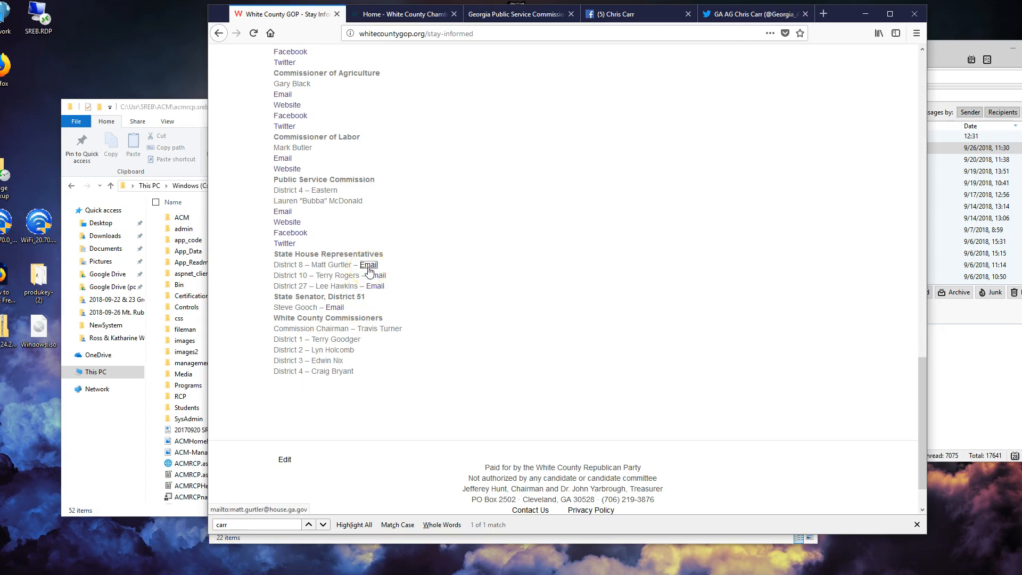
# - Check the requested District 8 and Public Service Commission links in the "WCRP website email, website and facebook addresses" email, and return to the published page
pyautogui.scroll(3, 439, 237)
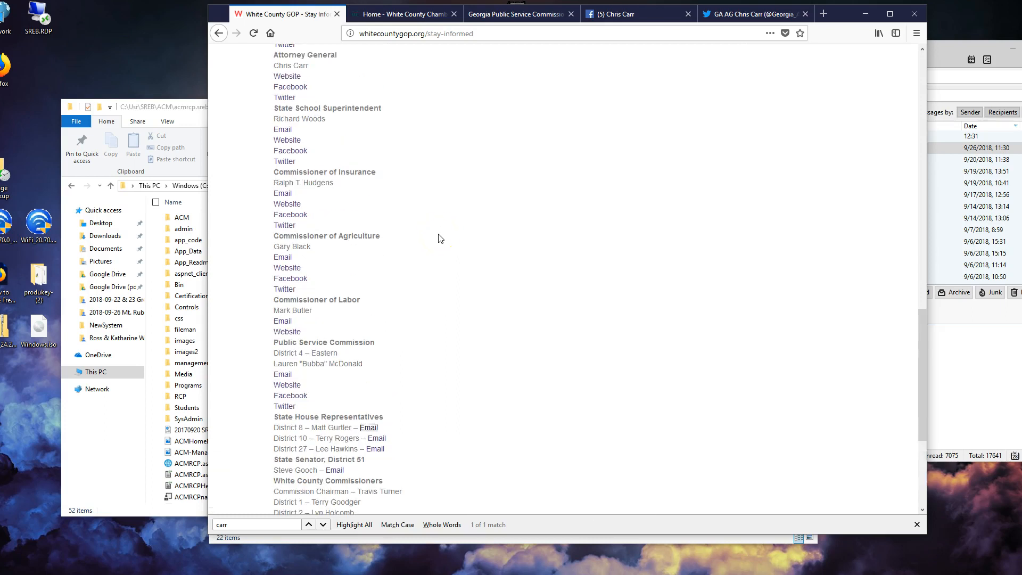
pyautogui.scroll(2, 439, 237)
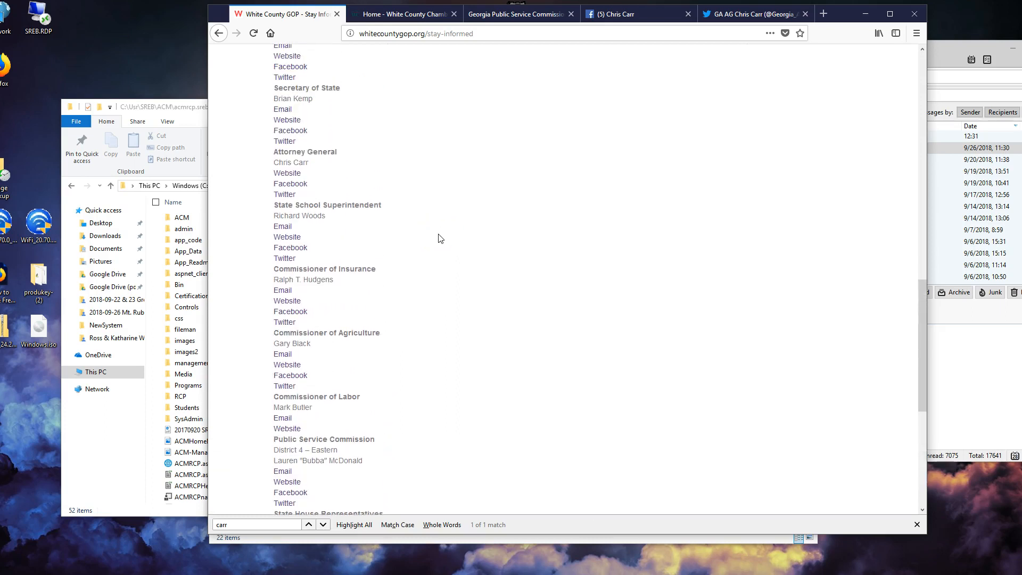
pyautogui.click(960, 408)
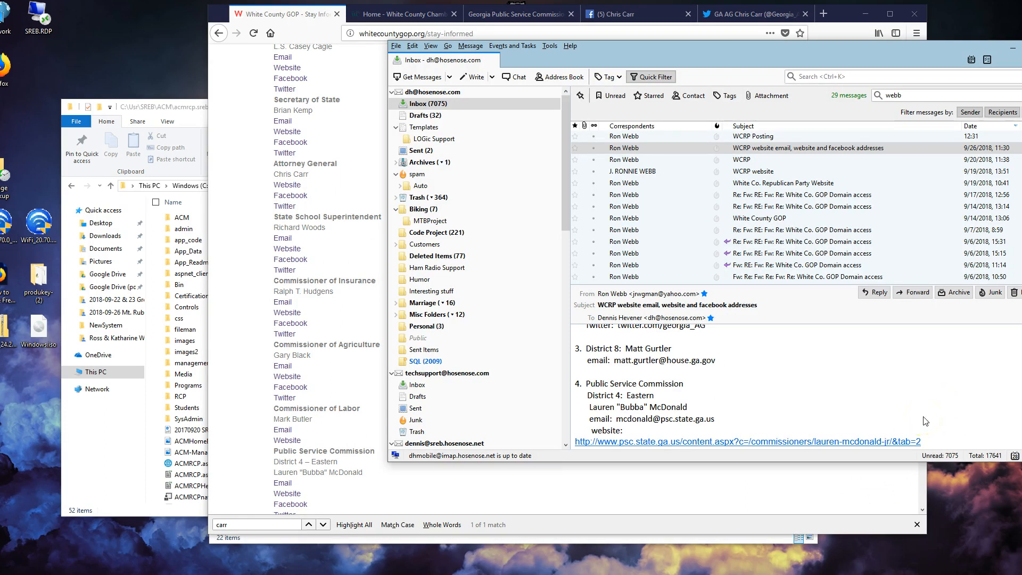
pyautogui.scroll(-2, 925, 421)
pyautogui.scroll(2, 925, 421)
pyautogui.click(343, 301)
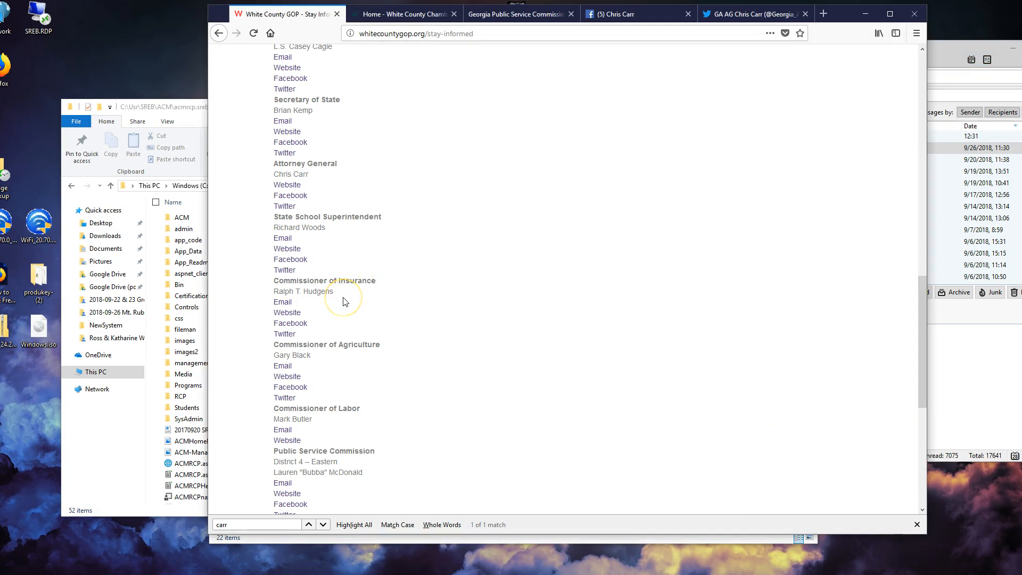
# - Test the Public Service Commission entry's Email and Website links, closing the mail window and the website tab they open
pyautogui.scroll(-2, 330, 421)
pyautogui.click(282, 429)
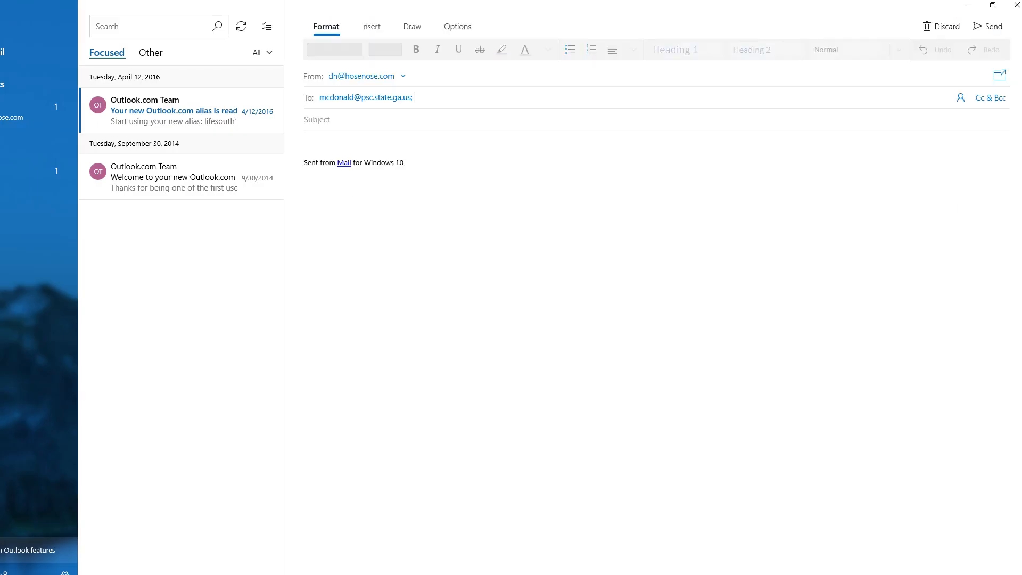
pyautogui.click(1013, 8)
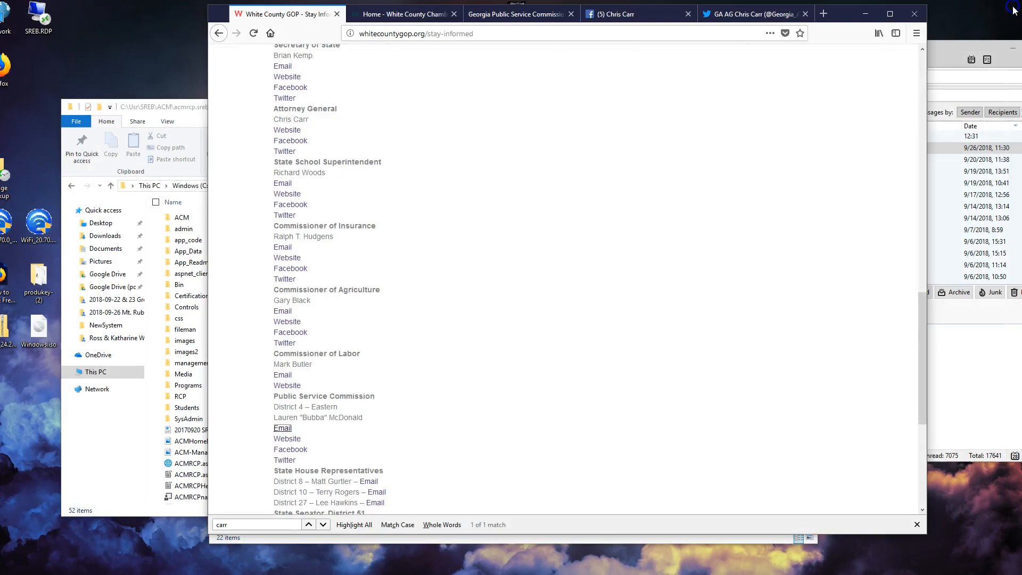
pyautogui.click(290, 439)
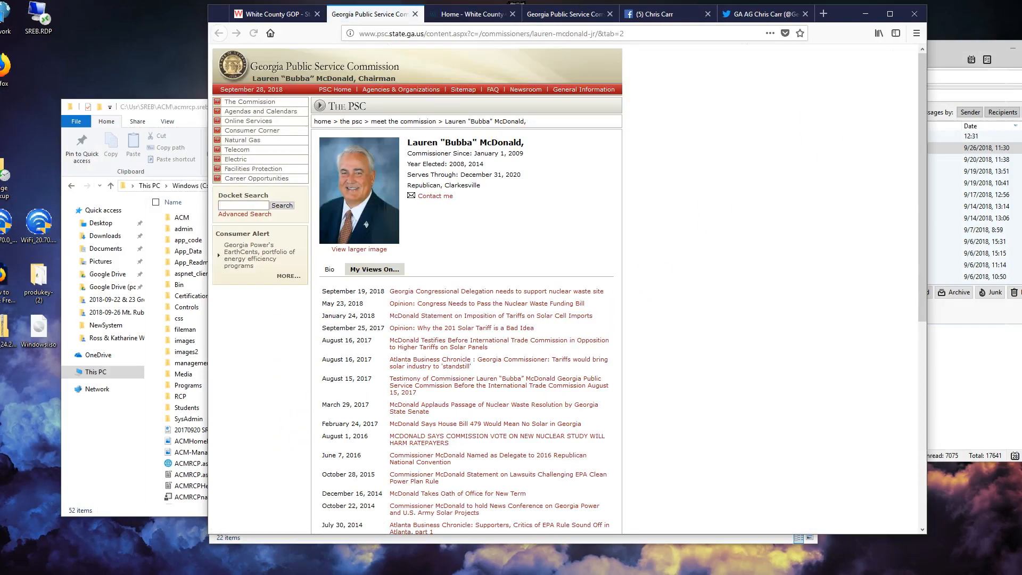
pyautogui.click(415, 14)
pyautogui.click(415, 13)
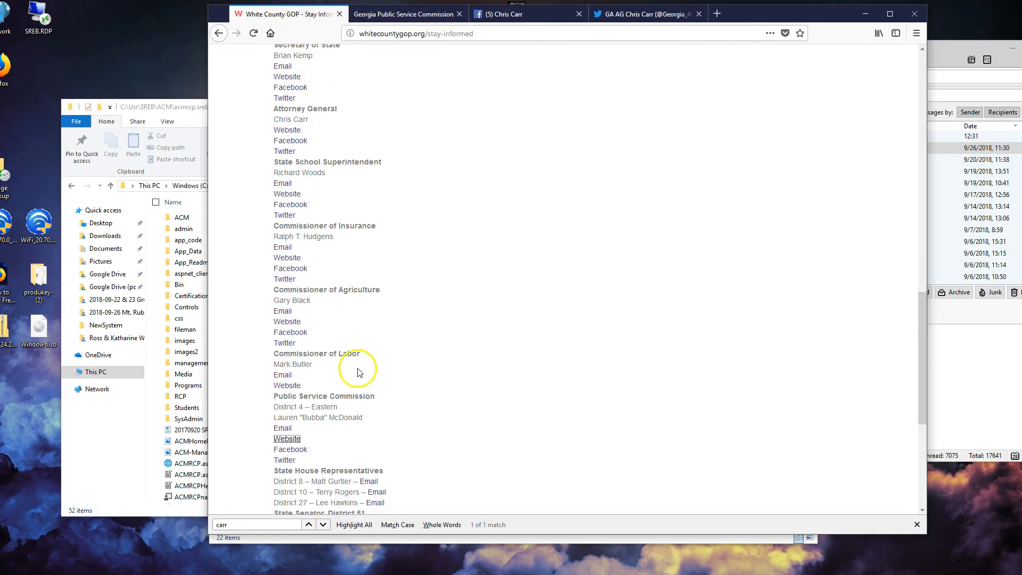
# - Test the Public Service Commission entry's Facebook link and return to the Stay Informed page
pyautogui.click(291, 449)
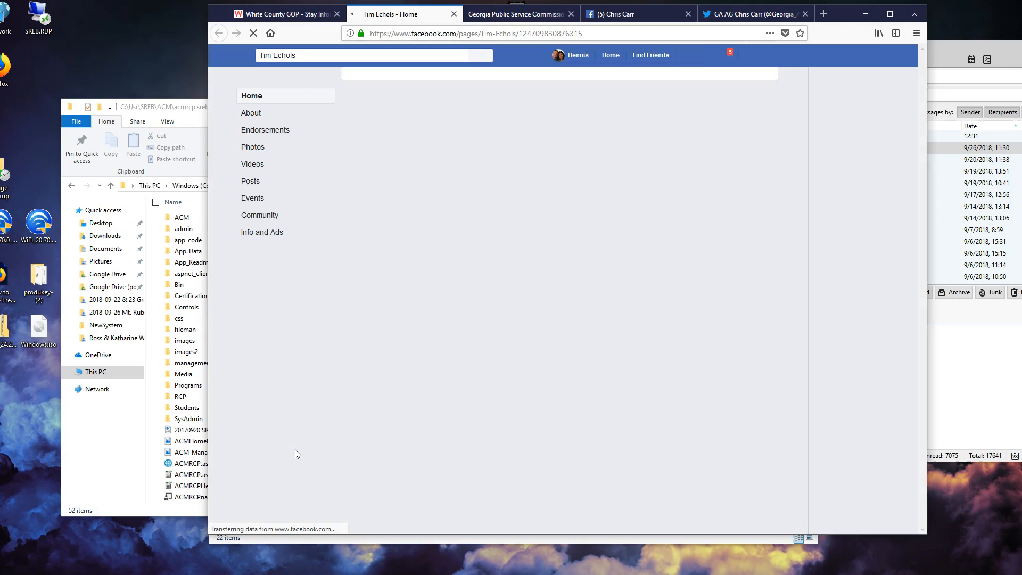
pyautogui.click(280, 15)
pyautogui.scroll(10, 417, 180)
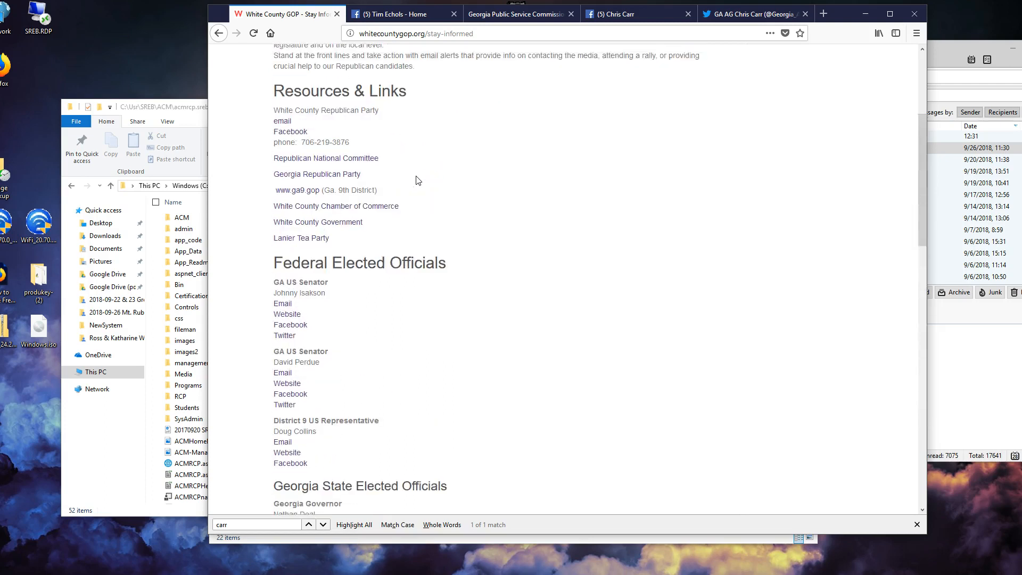